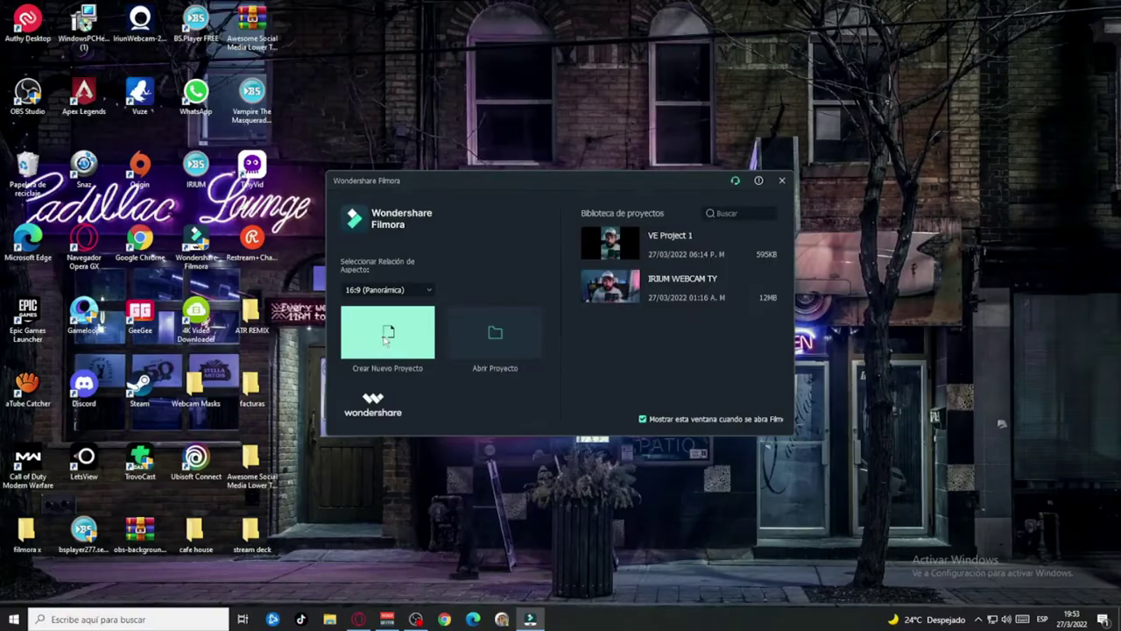
click(387, 335)
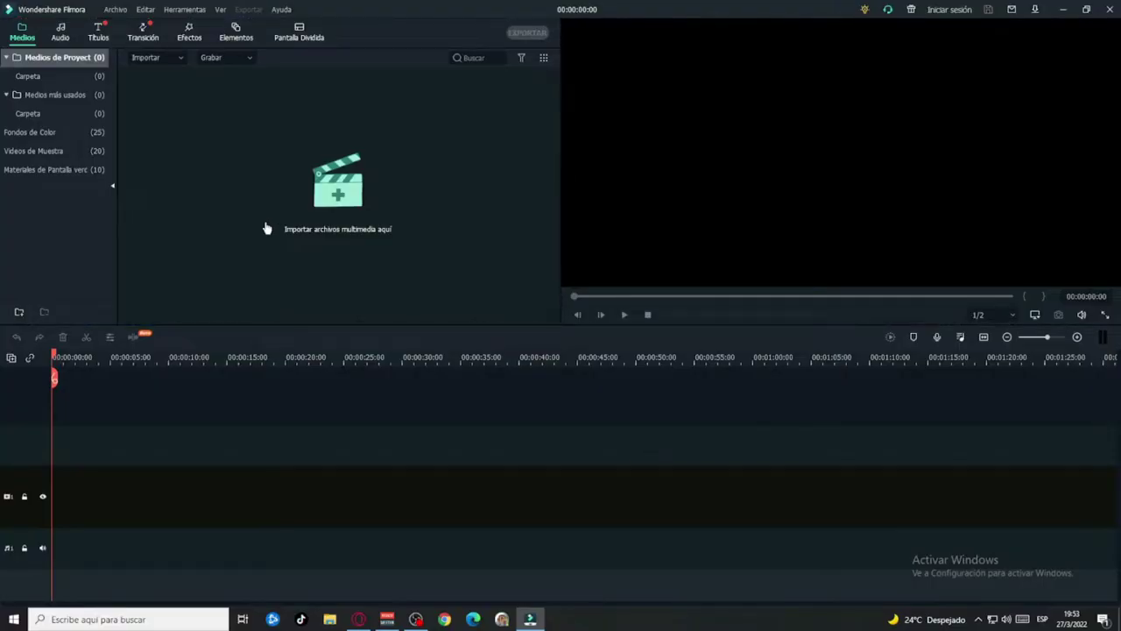
click(251, 156)
click(512, 296)
click(278, 181)
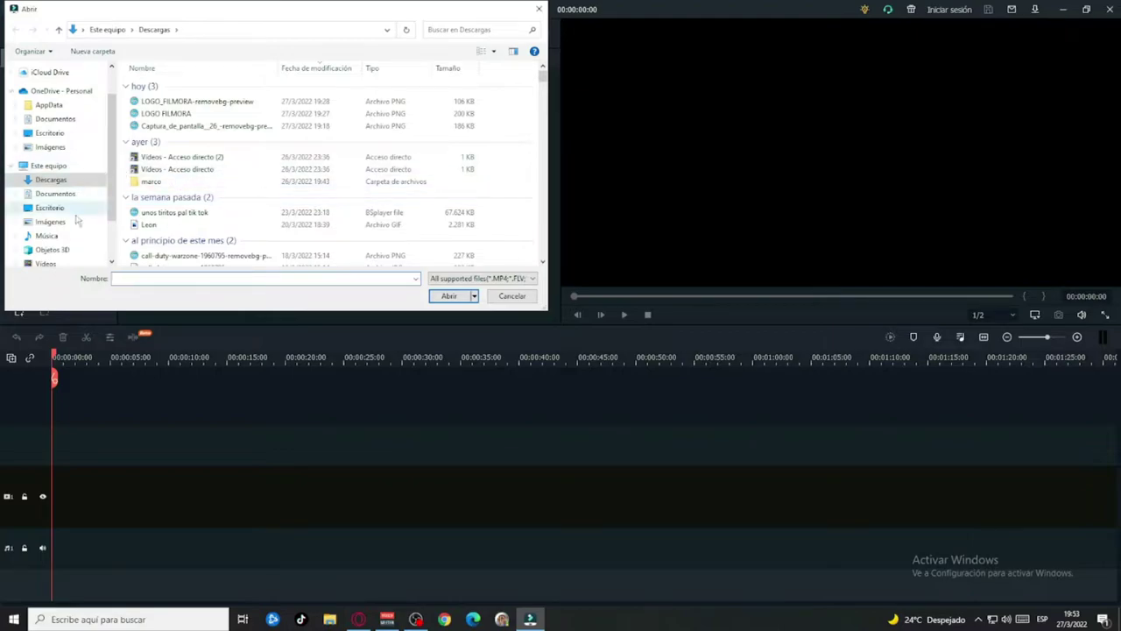
scroll(61, 201, down, 1)
click(45, 226)
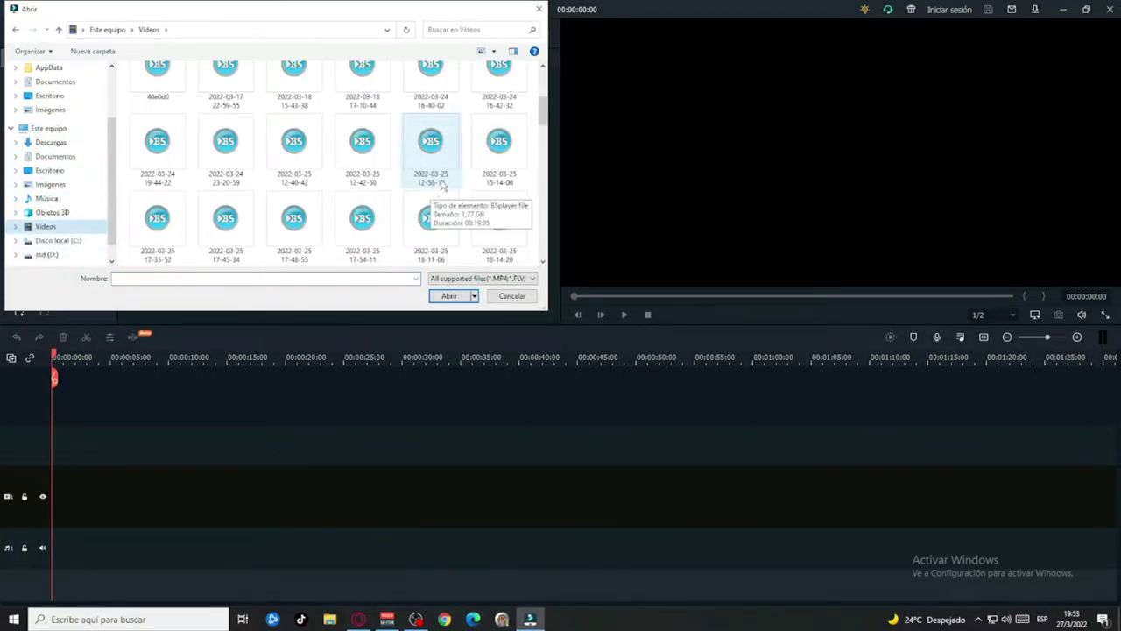
double_click(482, 232)
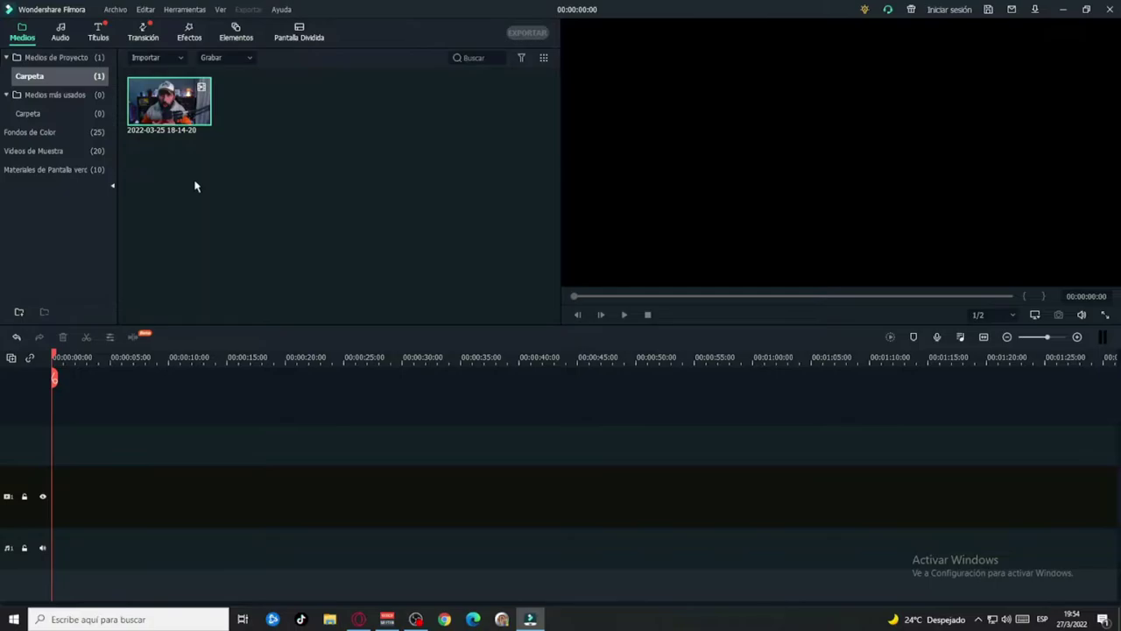
Try to place the imported video at the start of the first video track.
drag(200, 112, 45, 494)
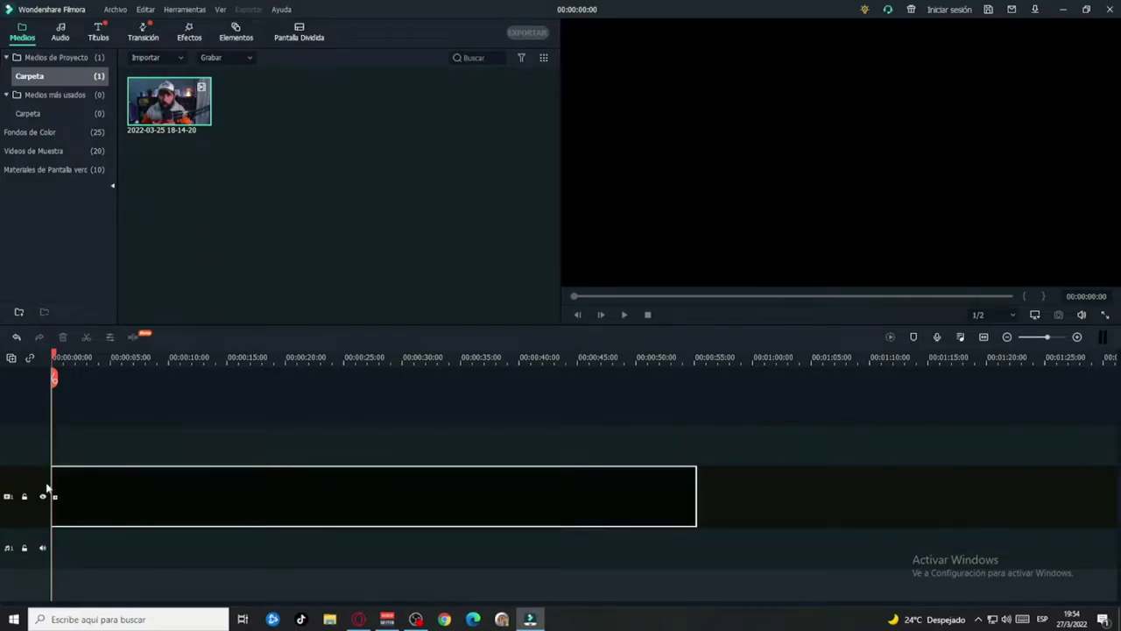
click(629, 331)
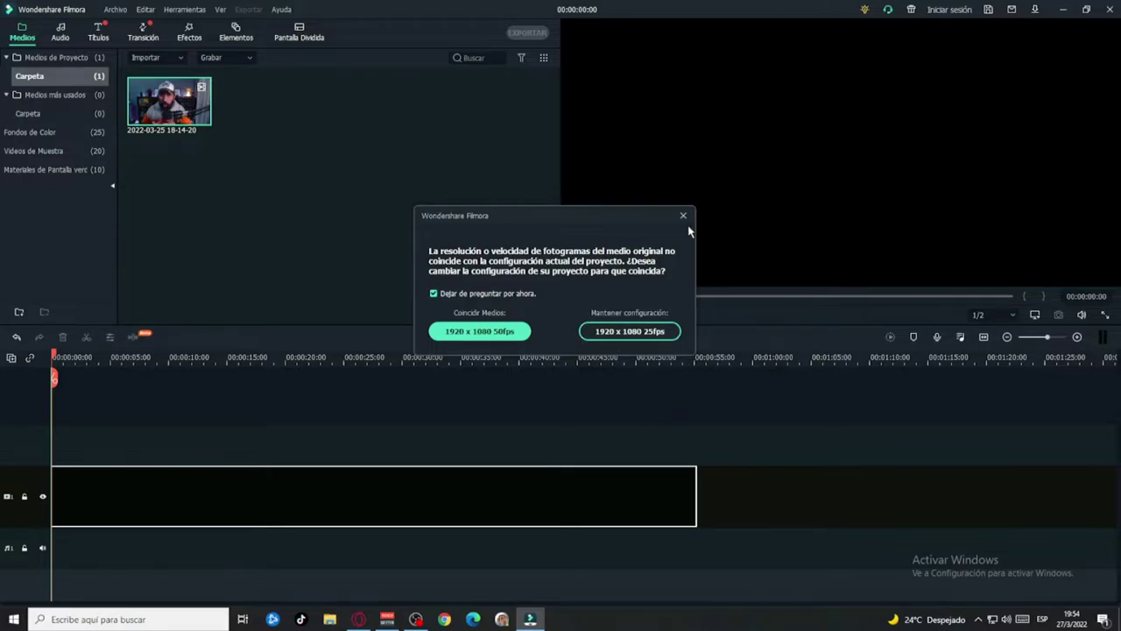
Look through the program preferences, including the folder, backup saving and GPU performance settings.
click(115, 9)
click(153, 242)
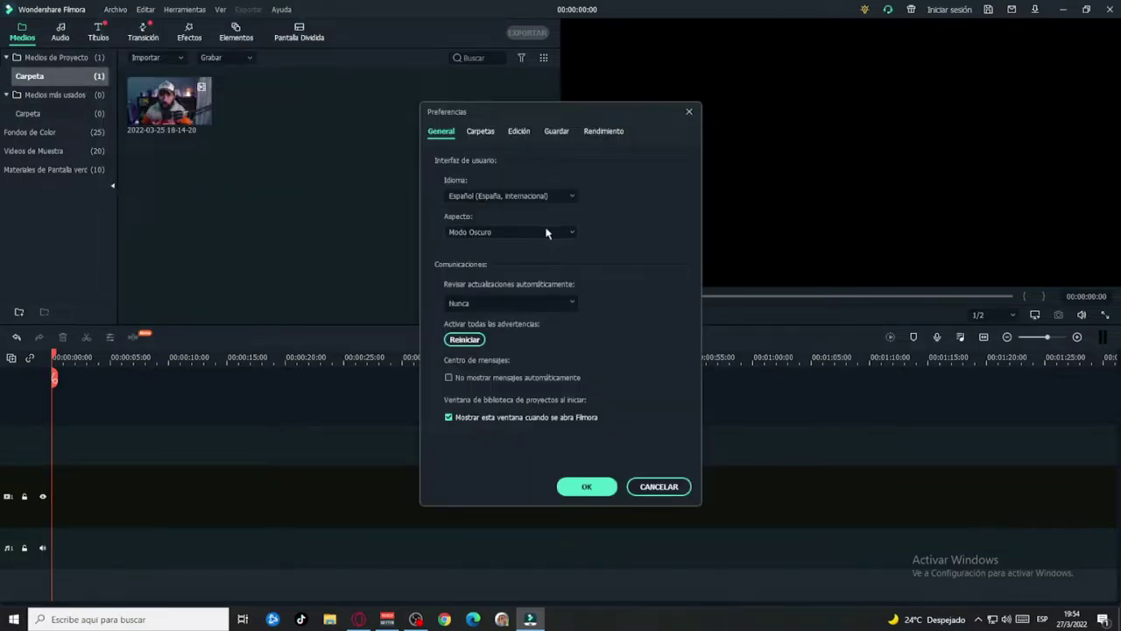
click(481, 132)
click(556, 131)
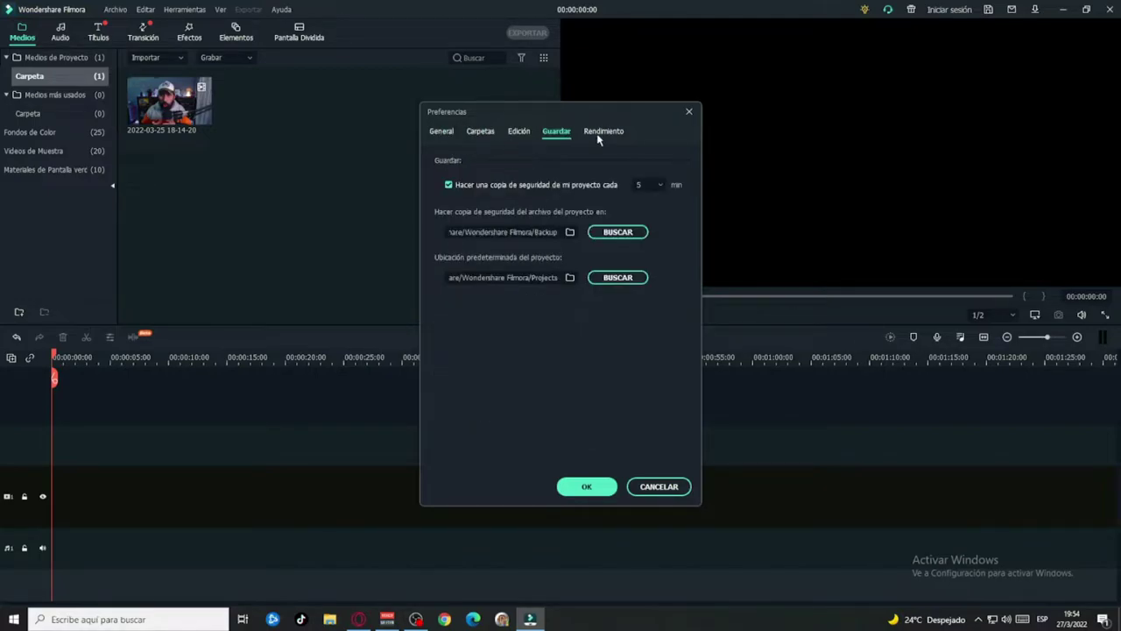
click(604, 131)
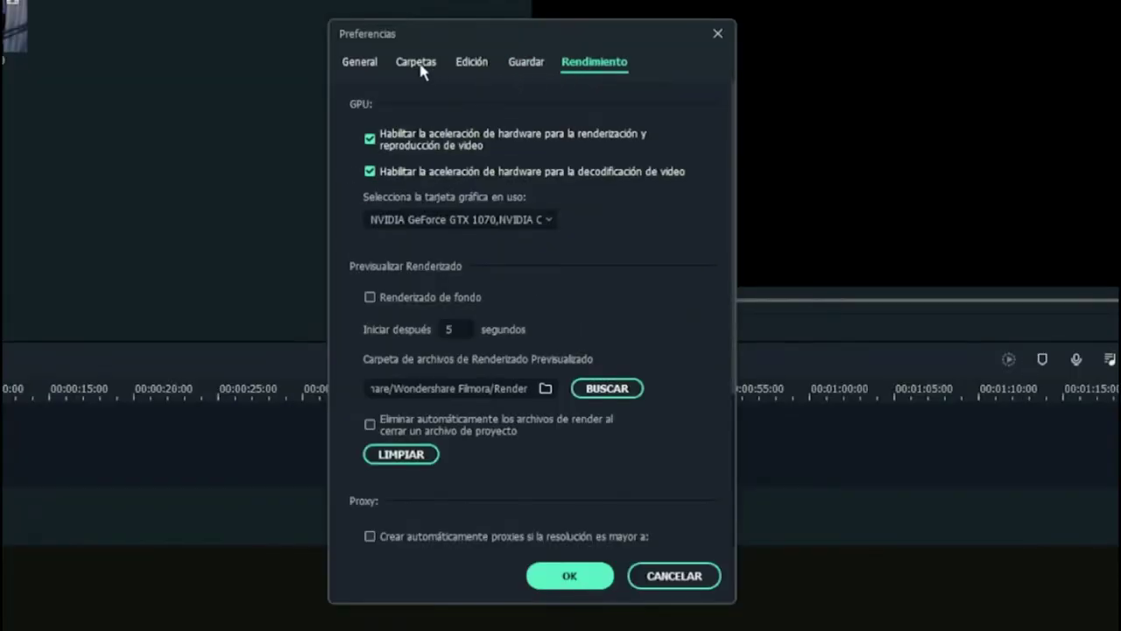
click(360, 62)
click(415, 62)
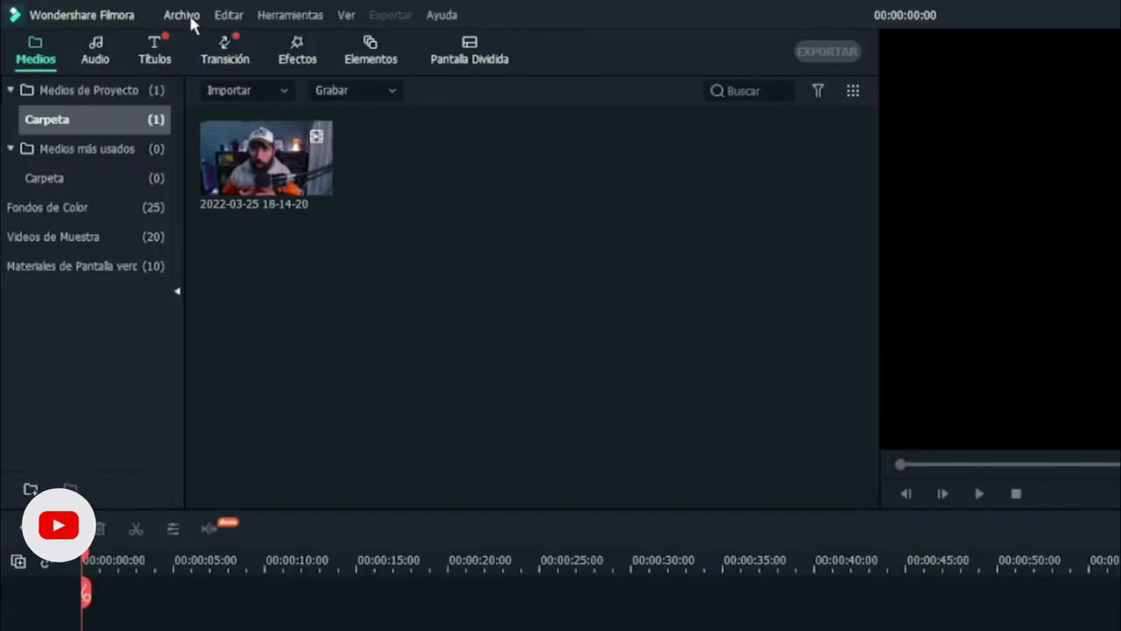
Configure the project with a resolution of 1280 x 720 (HD) and a frame rate of 30 fps.
click(120, 14)
click(228, 348)
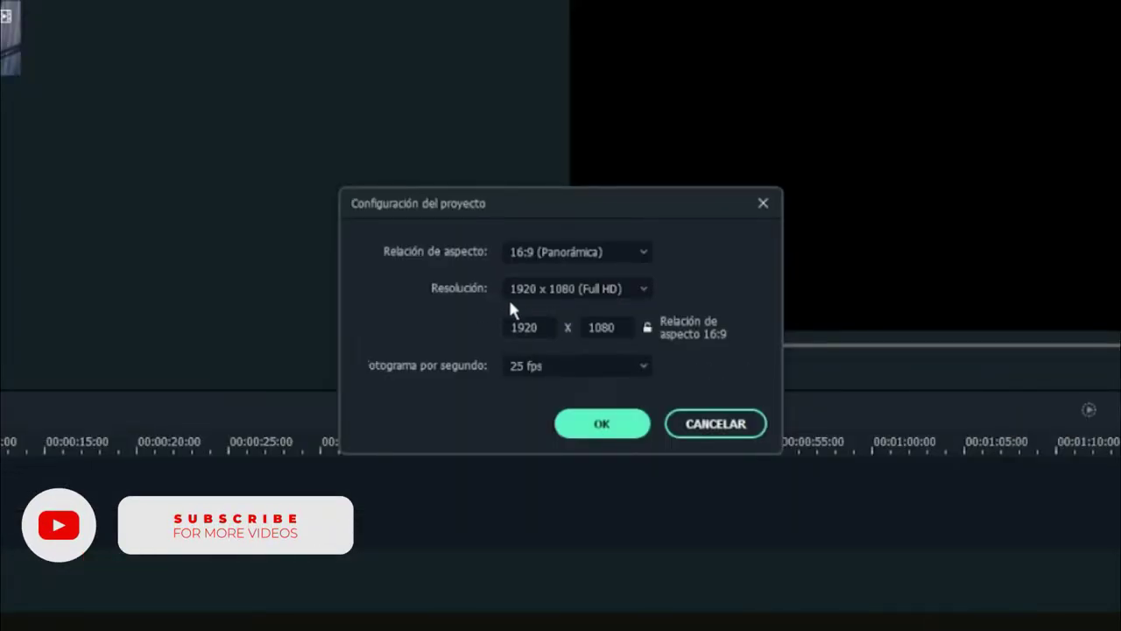
click(636, 292)
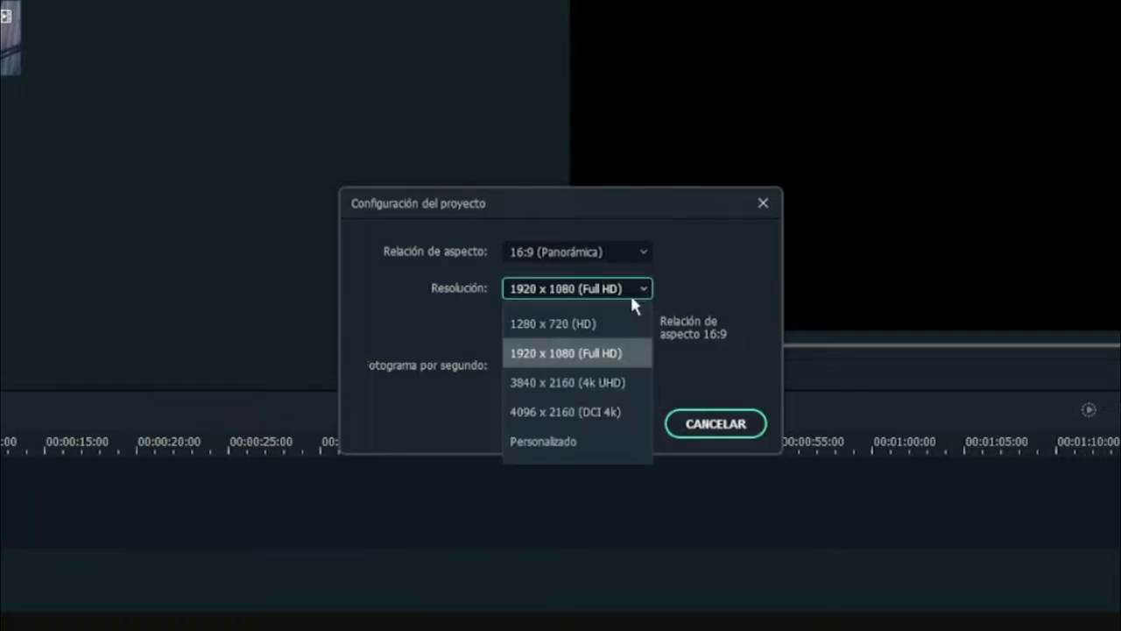
click(556, 337)
click(592, 363)
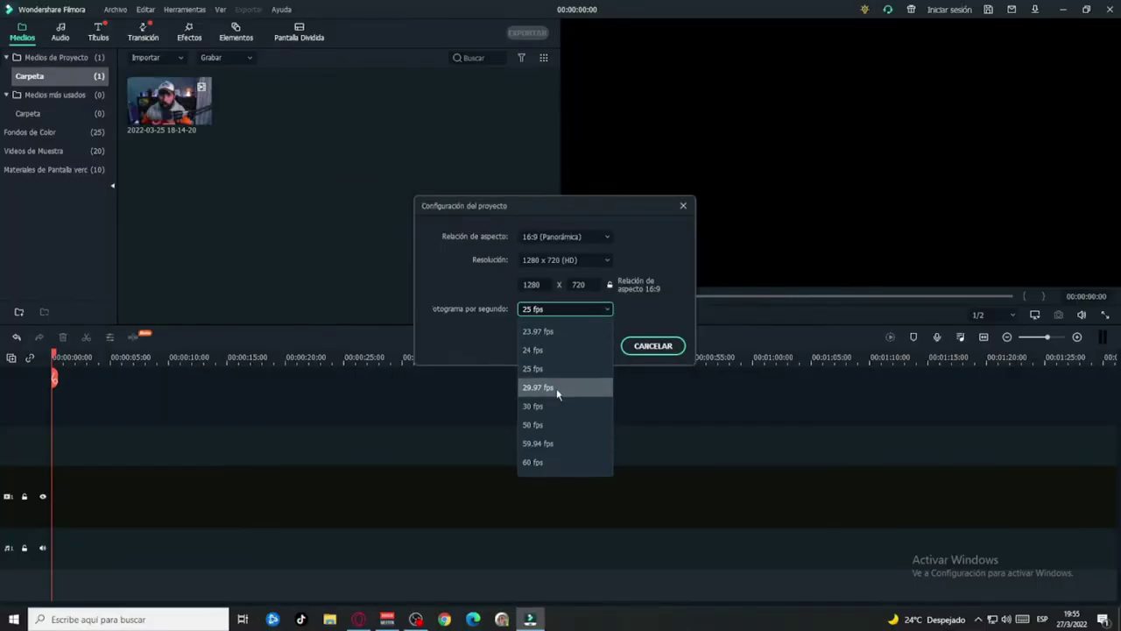
click(538, 405)
click(581, 345)
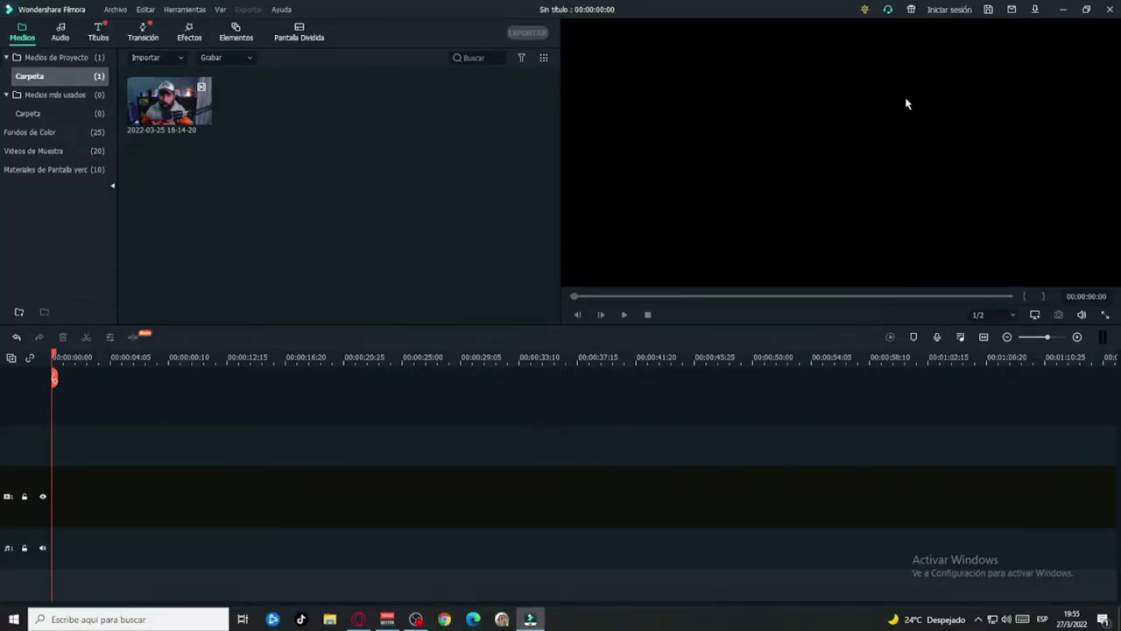
Place the imported video at the start of the first video track, keeping the 1280 x 720 30fps project configuration.
drag(198, 98, 57, 510)
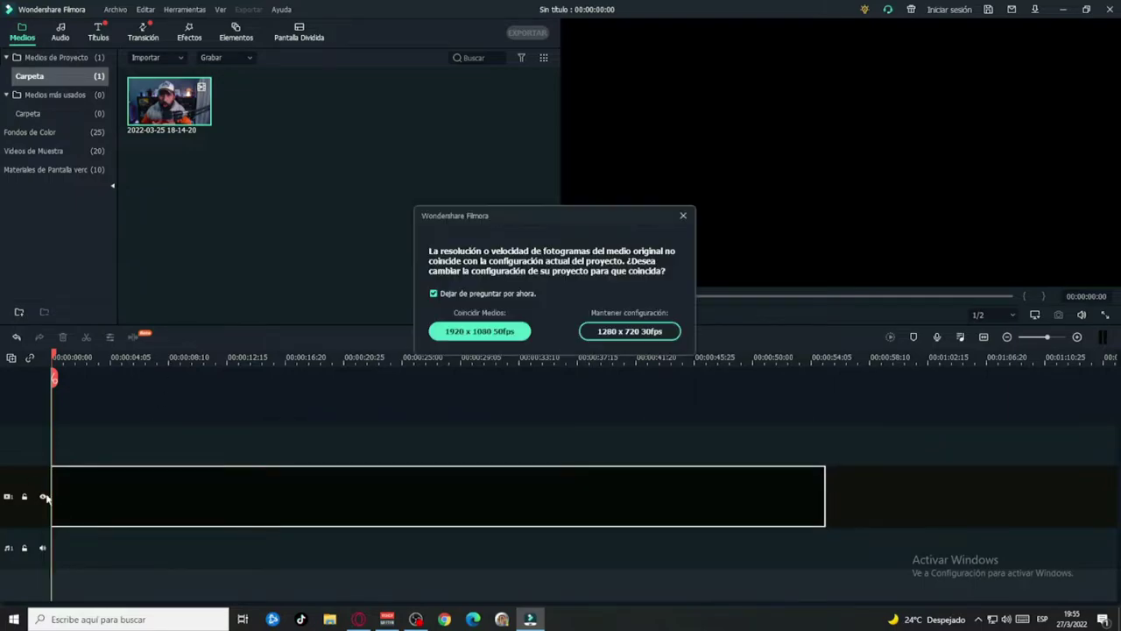
click(615, 332)
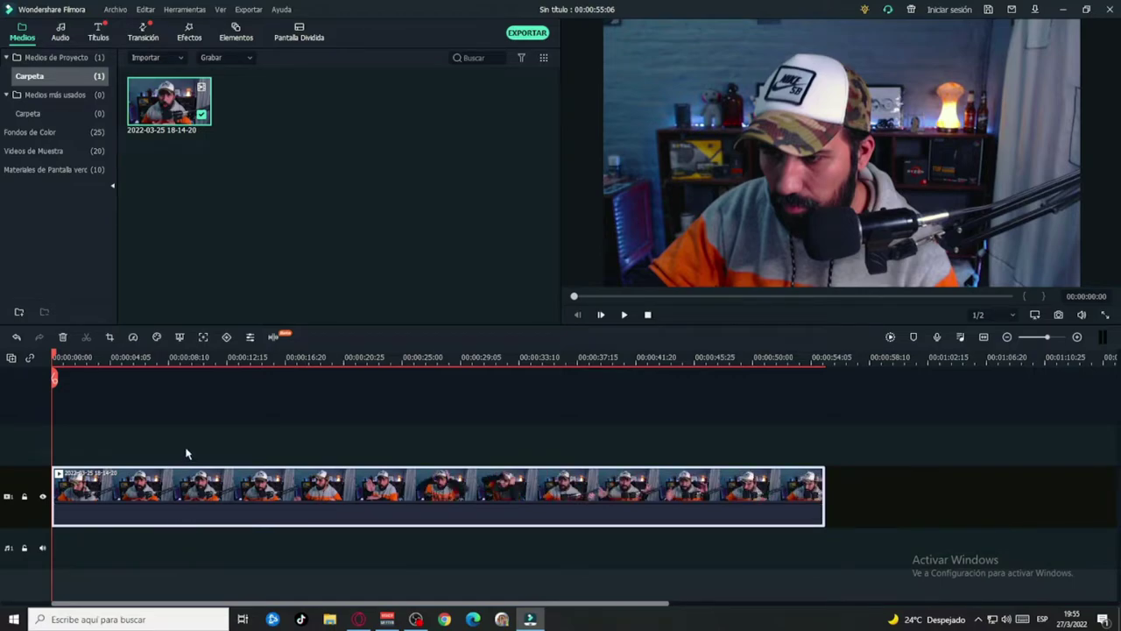
Find the raised-hand pose in the clip at 00:00:25:24 and take a snapshot of that frame.
drag(55, 357, 225, 358)
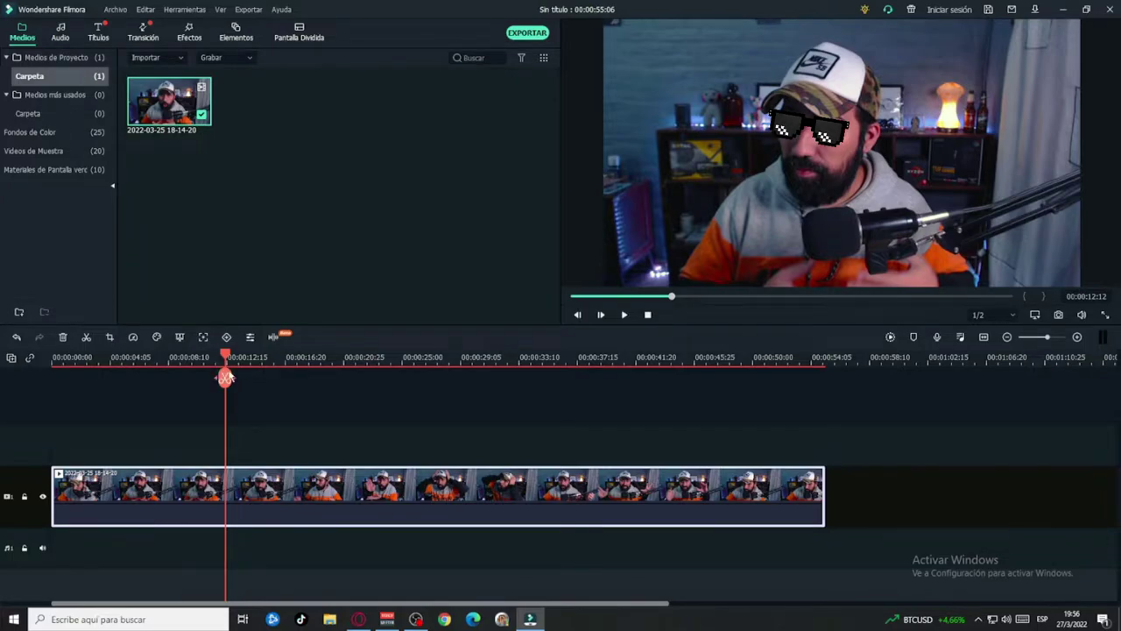
drag(225, 356, 367, 359)
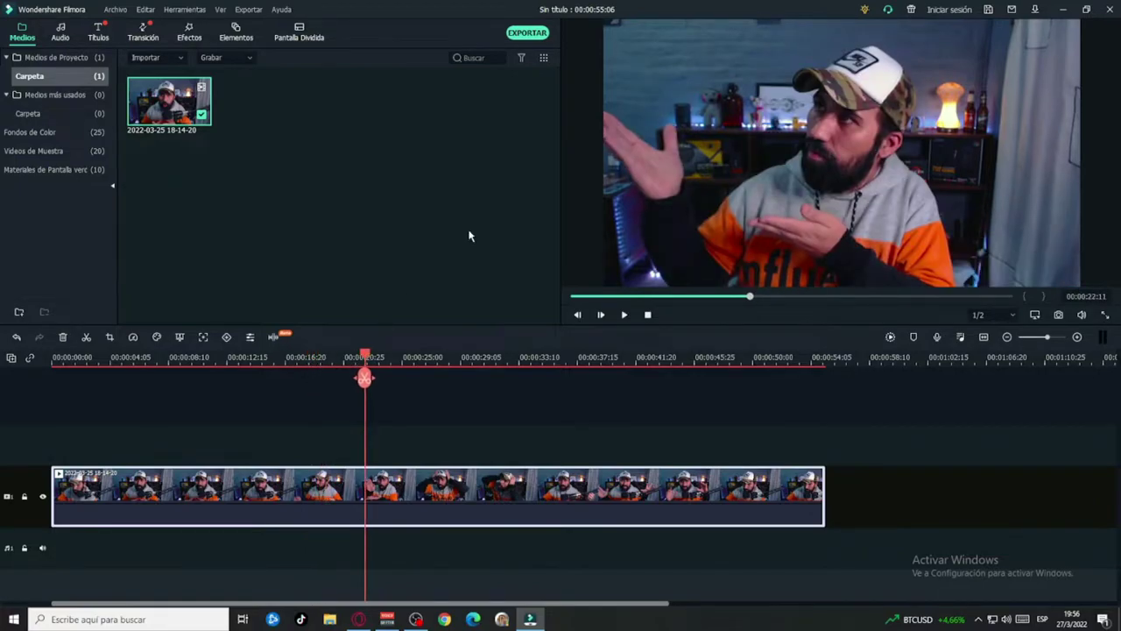
mouse_move(366, 356)
mouse_down()
mouse_move(398, 359)
mouse_move(386, 358)
mouse_up()
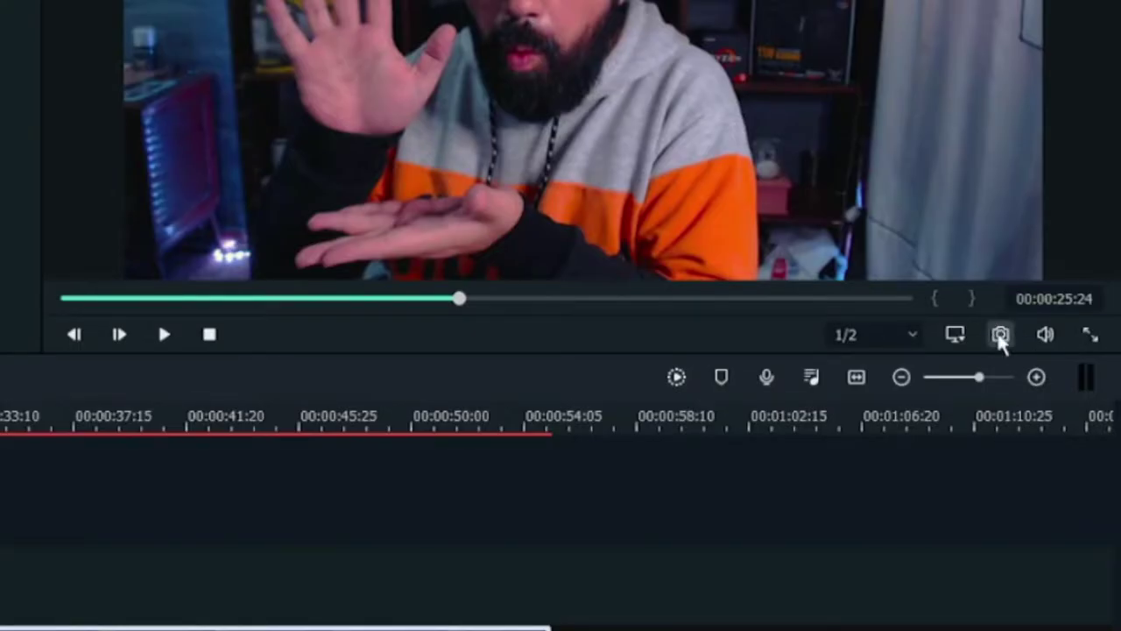
click(1000, 335)
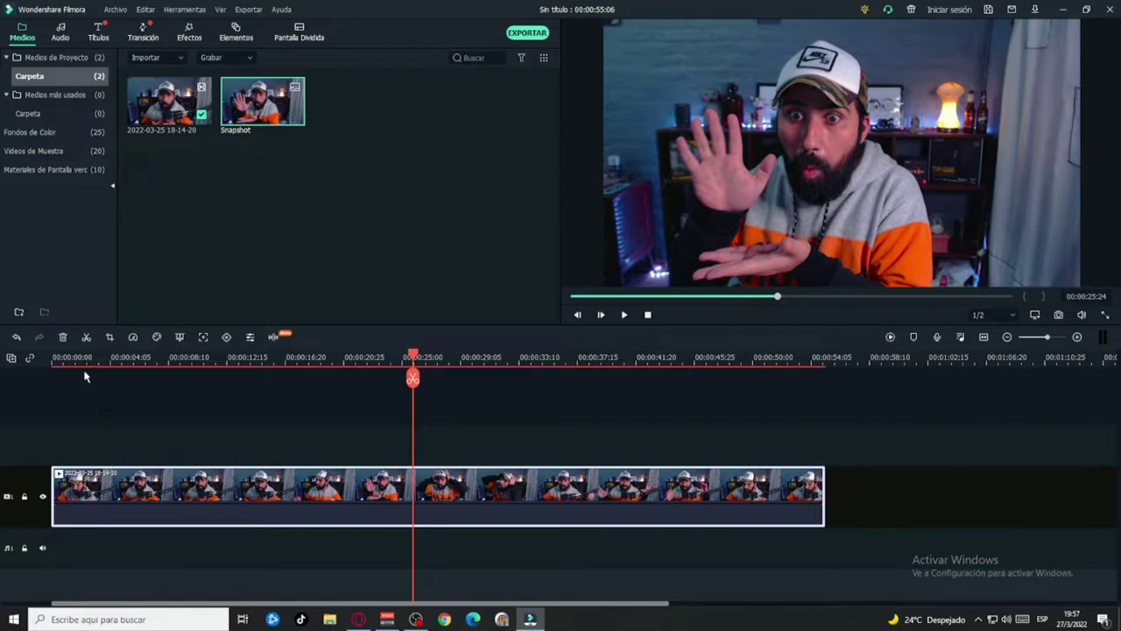
Scrub further through the clip, past 00:00:32:10, to review the later poses.
drag(412, 377, 505, 378)
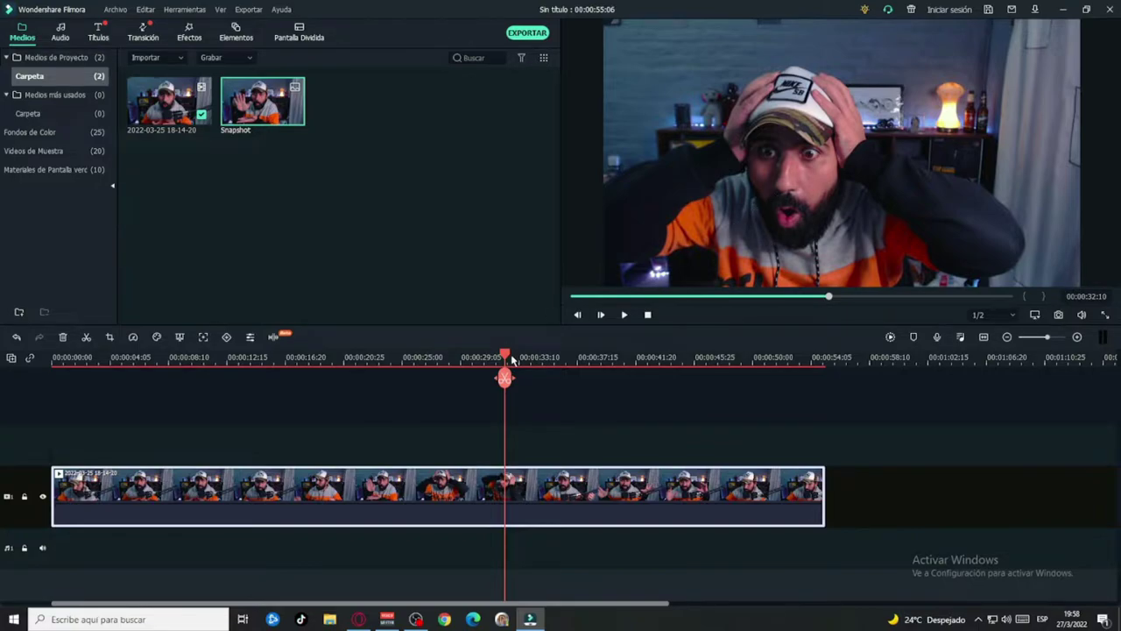
mouse_move(565, 357)
mouse_down()
mouse_move(537, 356)
mouse_move(586, 357)
mouse_up()
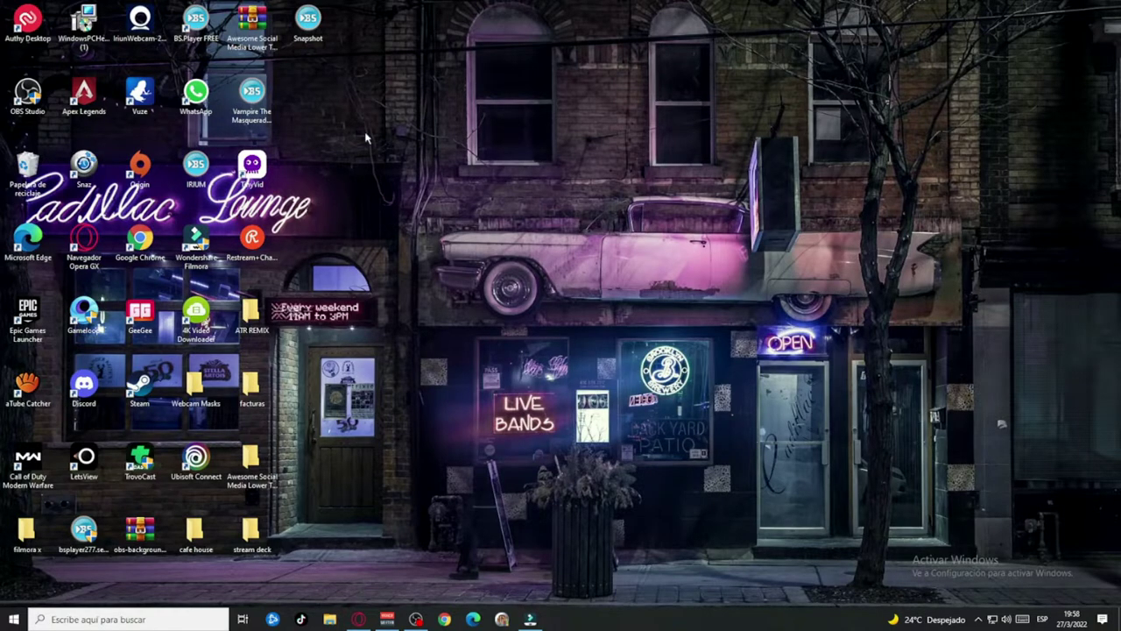
Switch to the background-removal website and upload the Snapshot image from the desktop to remove its background.
drag(307, 22, 420, 359)
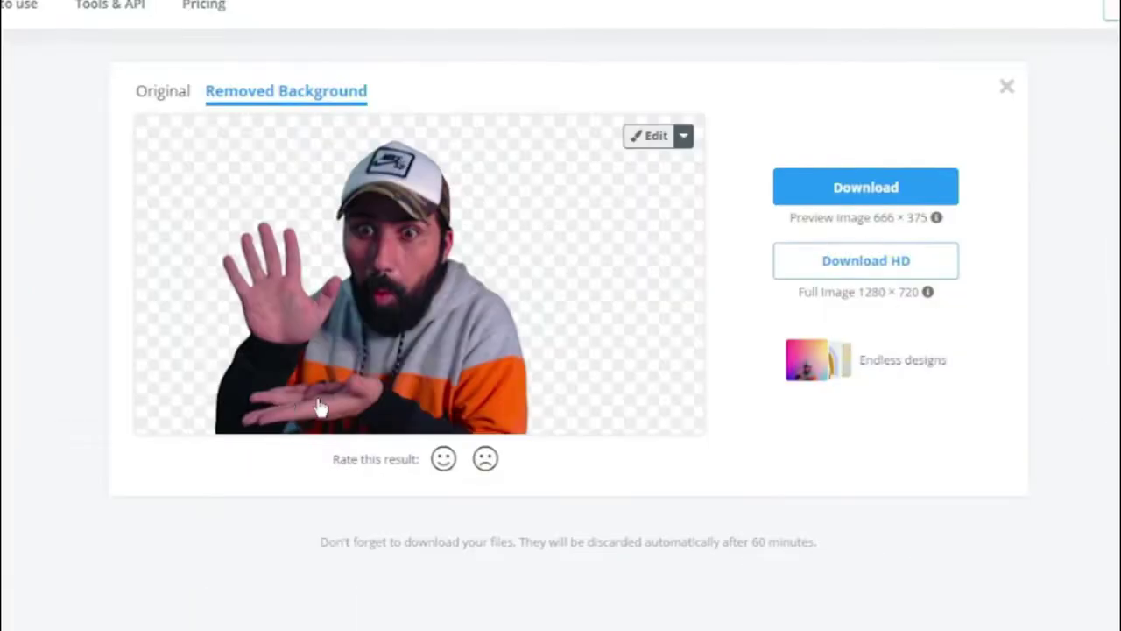
Open the cutout in the image editor and inspect its edges at 160% zoom before returning to 100%.
click(655, 136)
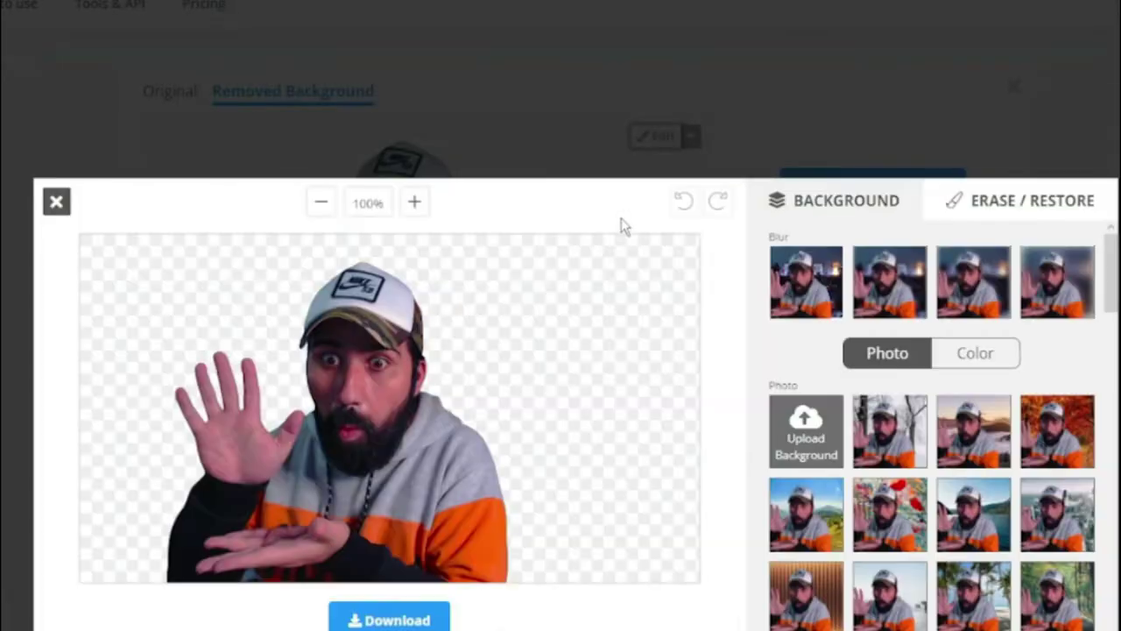
click(417, 205)
click(418, 206)
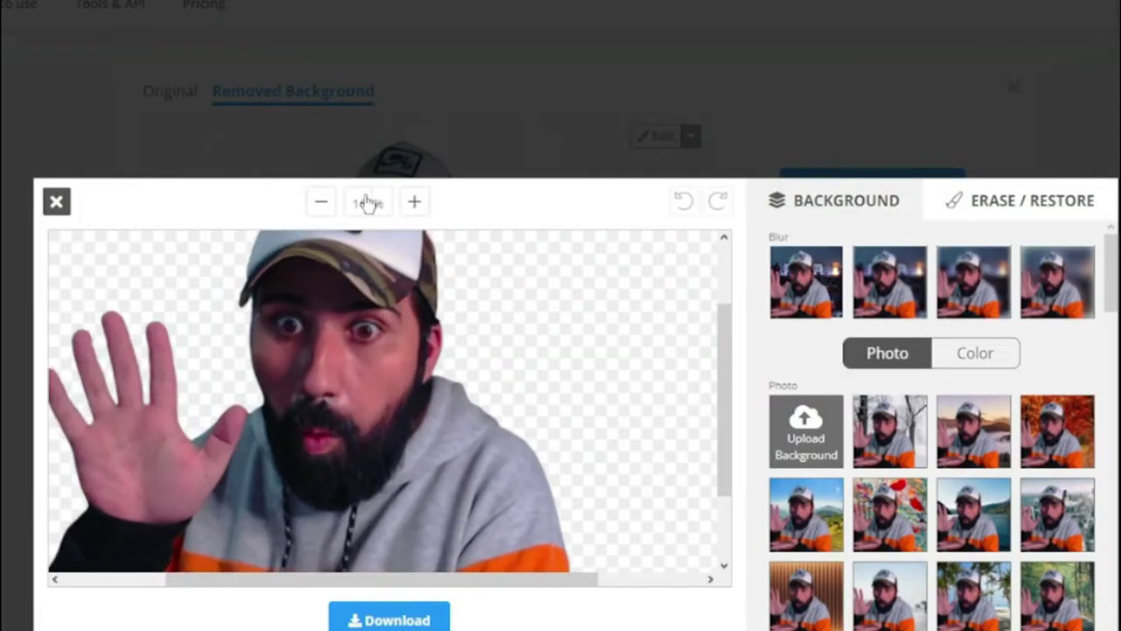
scroll(476, 578, down, 5)
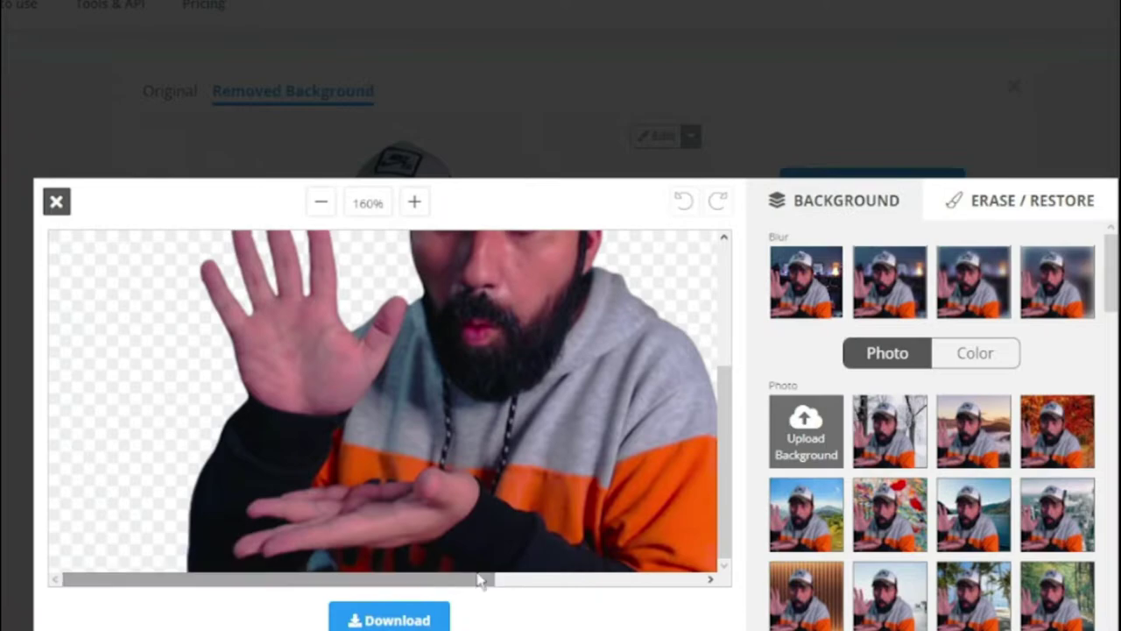
scroll(735, 438, up, 5)
scroll(743, 407, down, 4)
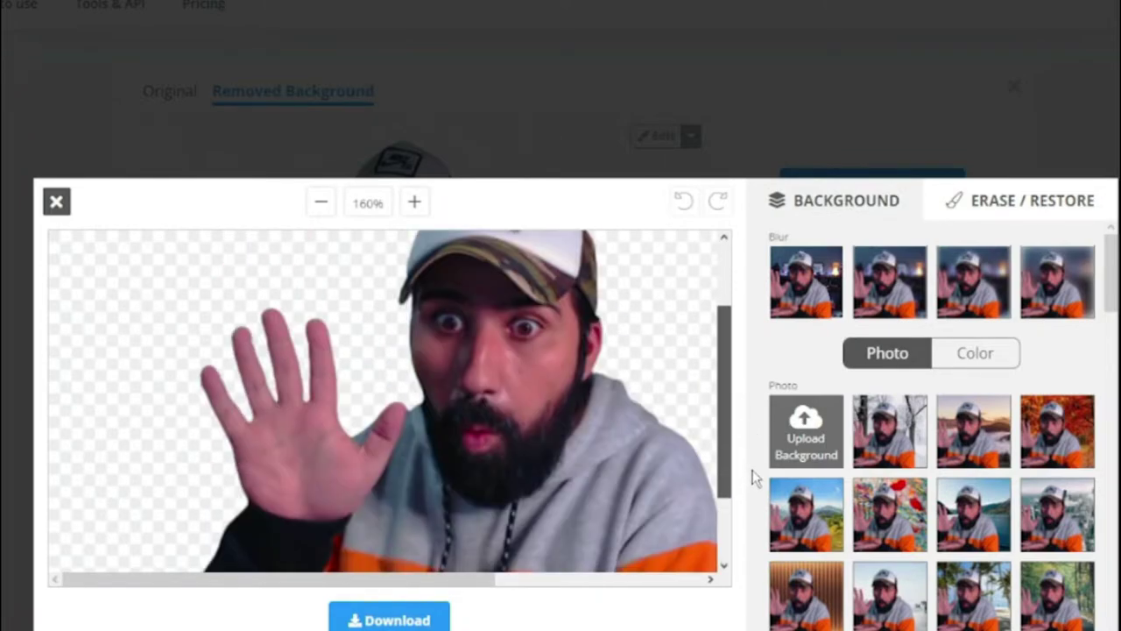
click(328, 207)
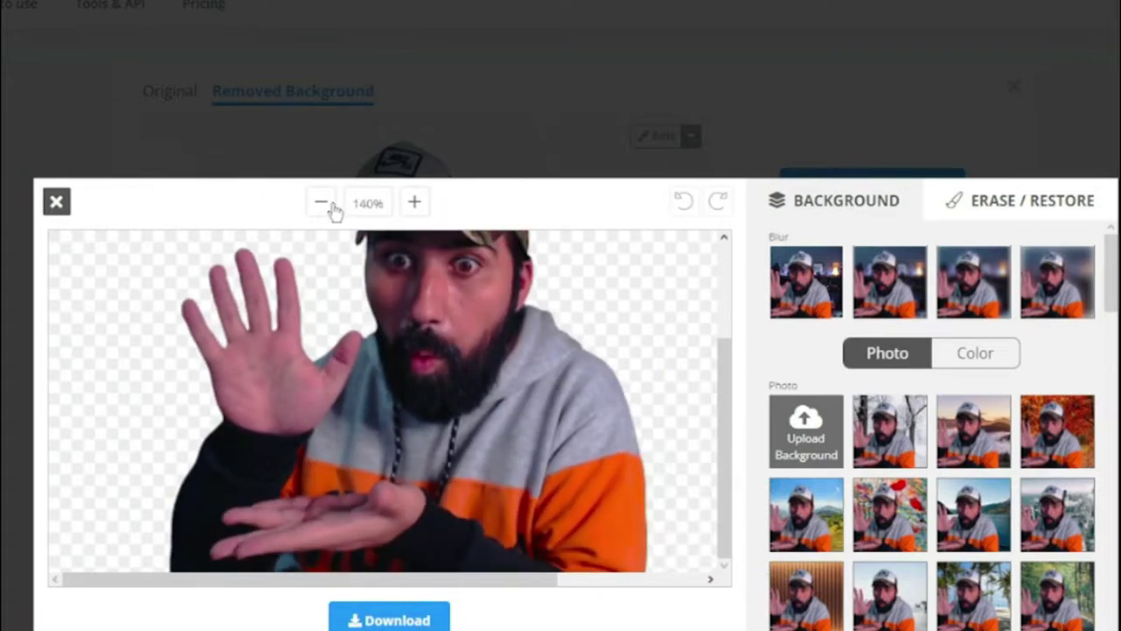
click(326, 207)
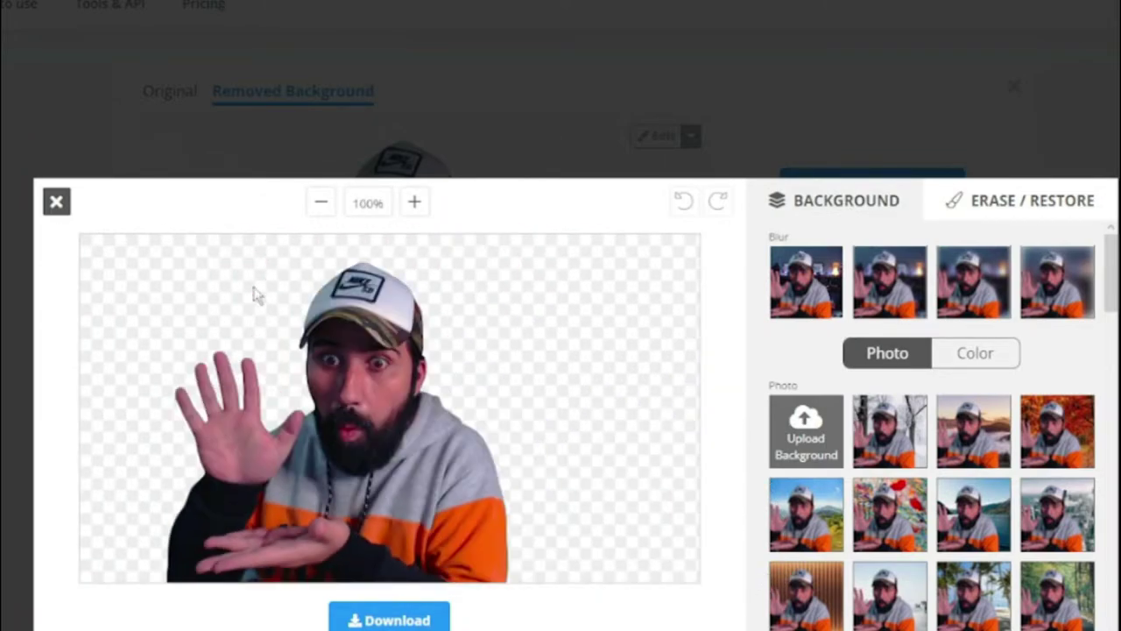
Erase part of the hoodie's shoulder edge with the Erase brush, undo the stroke and close the editor.
click(1016, 210)
mouse_move(881, 308)
mouse_down()
mouse_move(913, 321)
mouse_move(1063, 325)
mouse_move(885, 336)
mouse_move(1051, 345)
mouse_move(838, 365)
mouse_move(879, 368)
mouse_up()
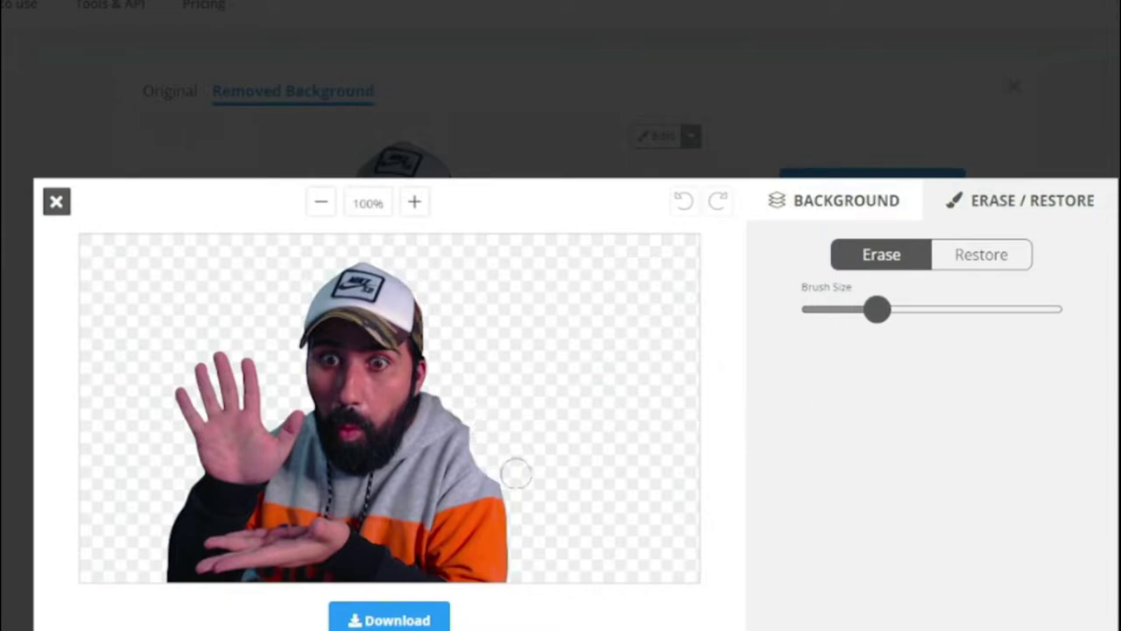
drag(482, 400, 480, 490)
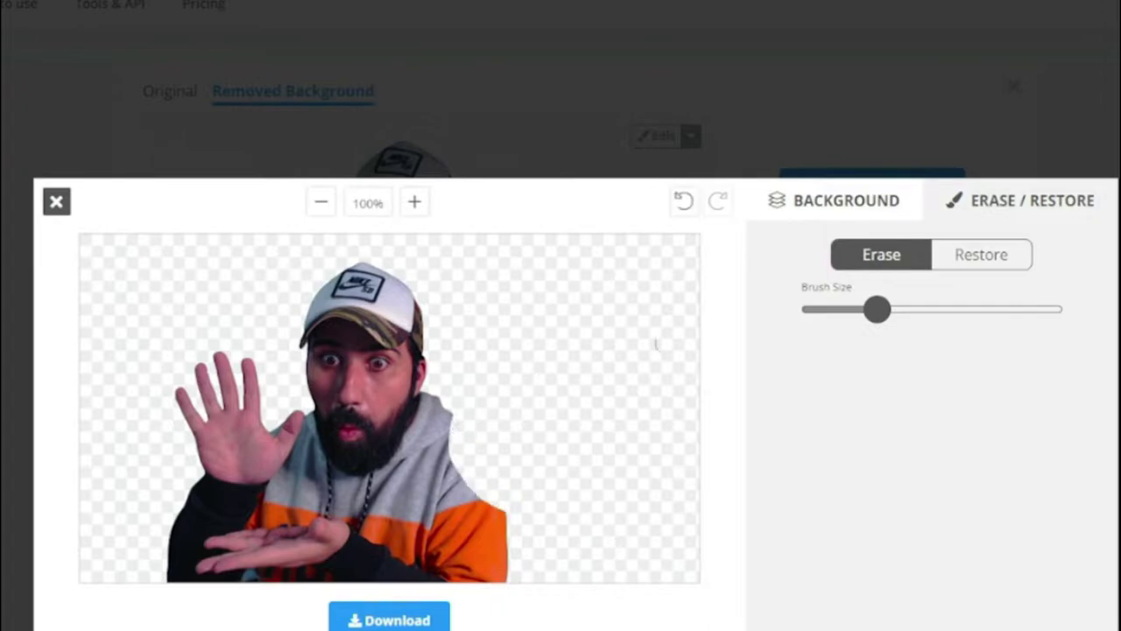
click(683, 202)
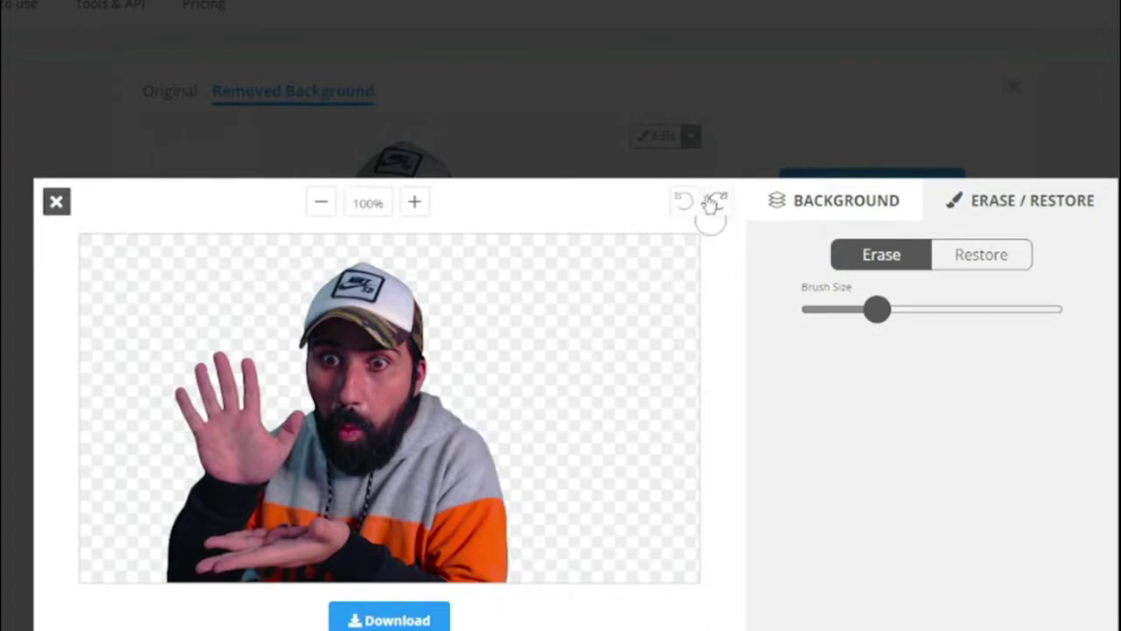
click(54, 204)
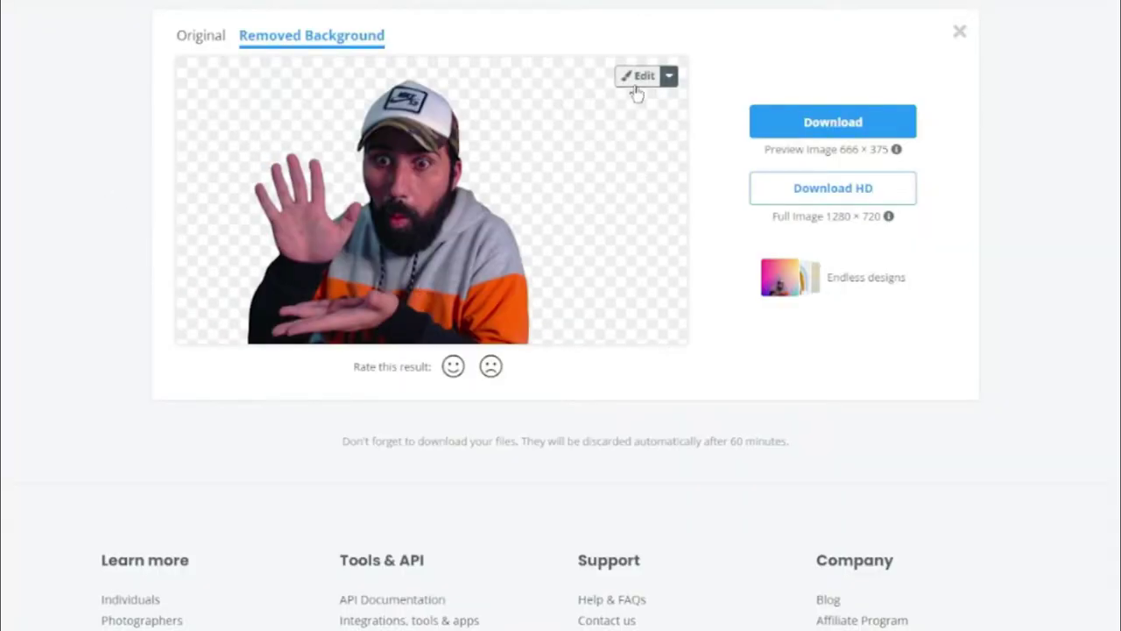
Reopen the cutout in the editor, try the blurred versions of its original background and apply the strongest blur.
click(663, 135)
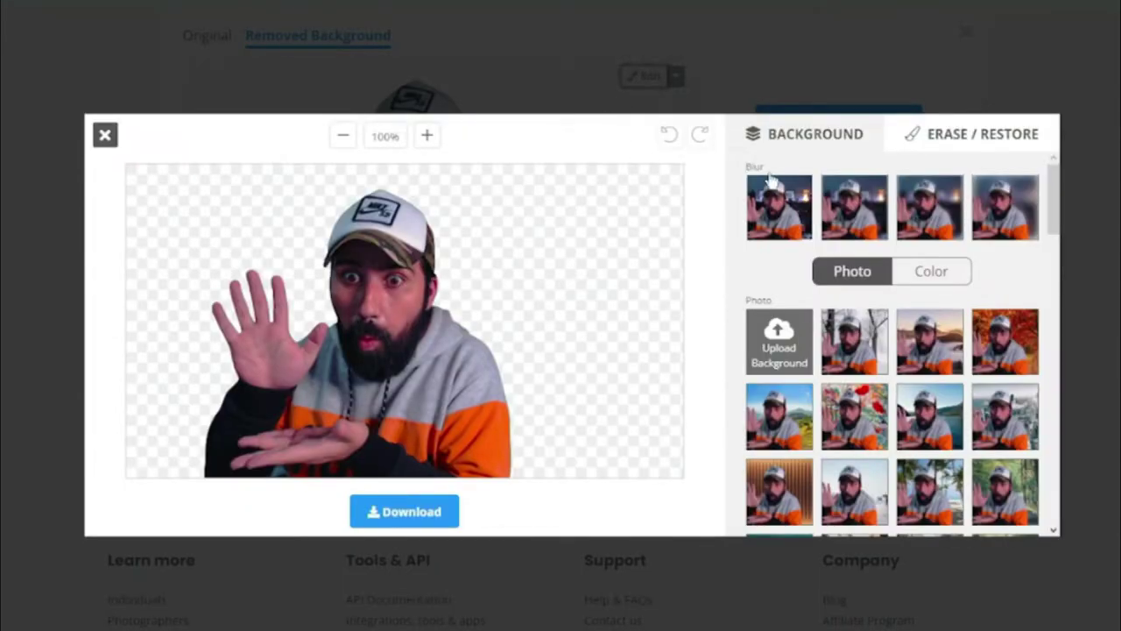
click(985, 217)
click(874, 221)
click(997, 221)
scroll(914, 221, down, 1)
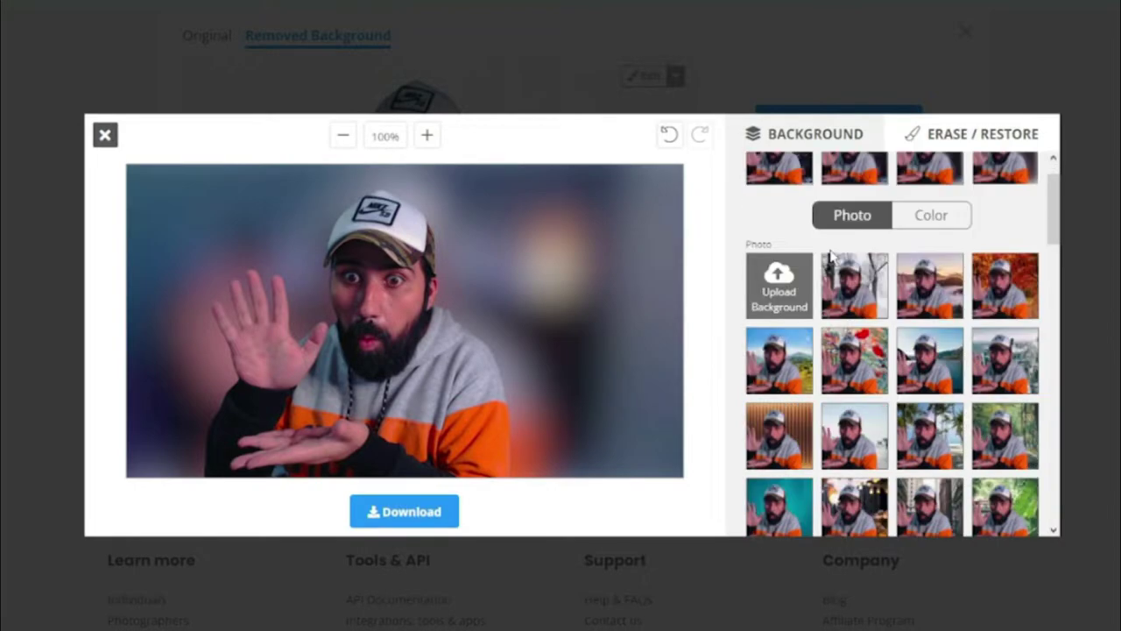
Try several photo backgrounds behind the cutout, including the tropical garden and the city street.
scroll(881, 253, down, 1)
scroll(852, 359, up, 3)
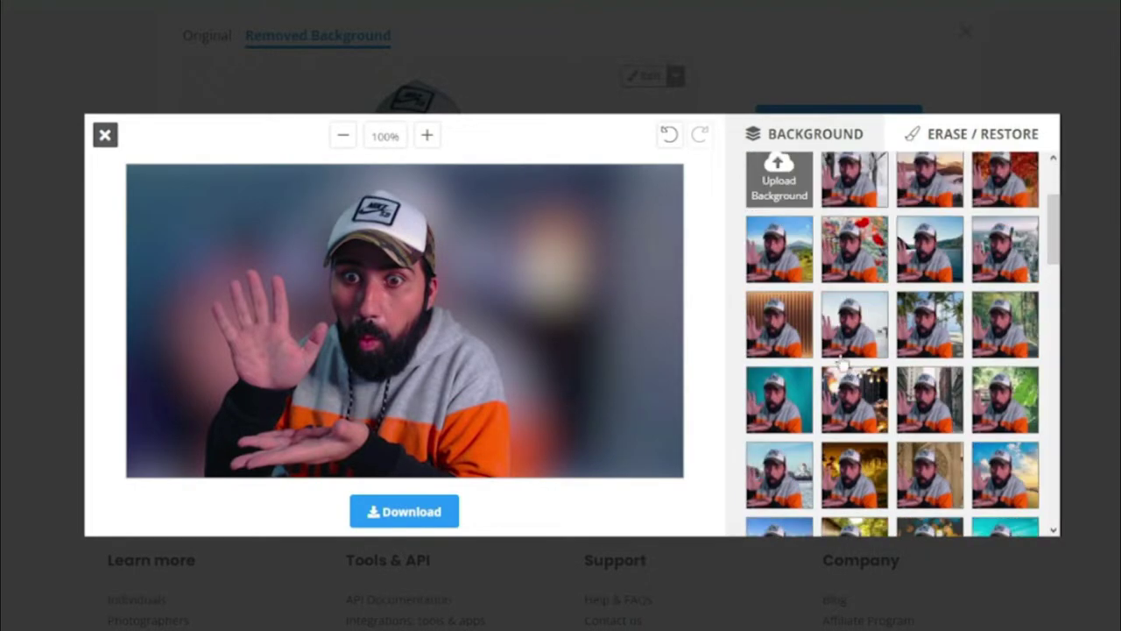
click(774, 200)
scroll(1030, 326, down, 2)
click(1004, 339)
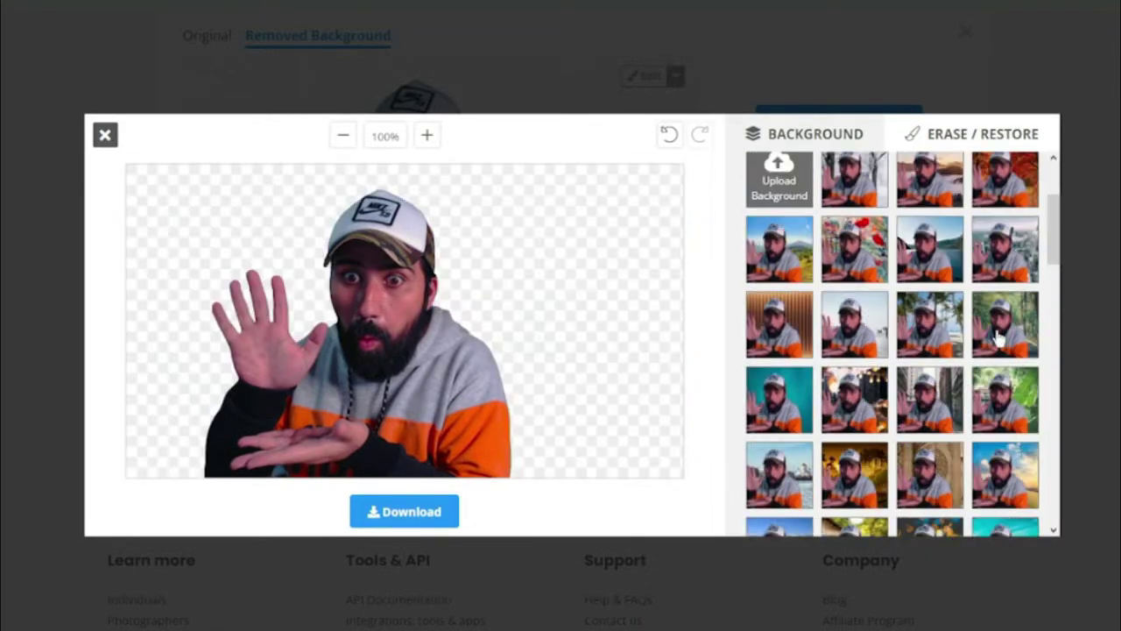
click(1002, 406)
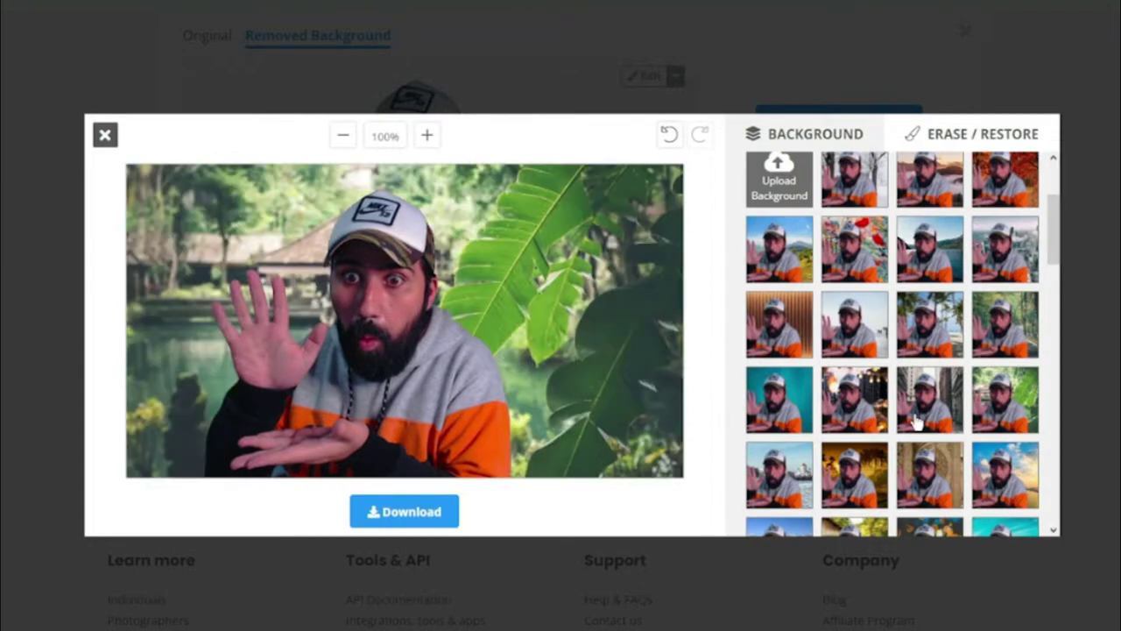
click(913, 421)
scroll(902, 412, up, 3)
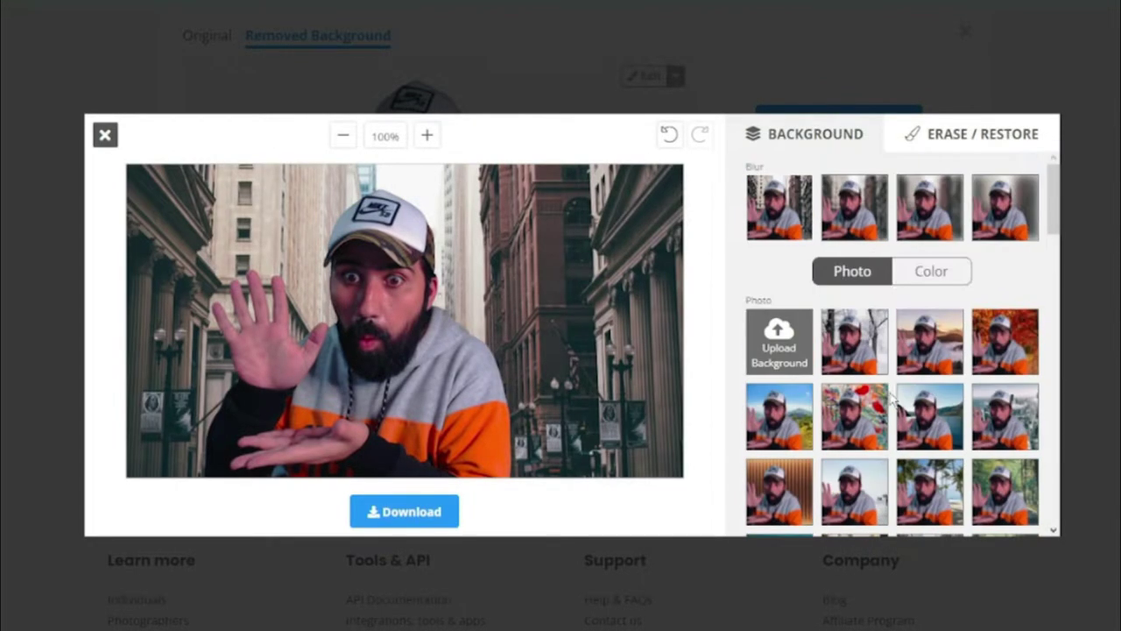
Look at the option for uploading a custom background and browse the rest of the photo backgrounds.
click(782, 348)
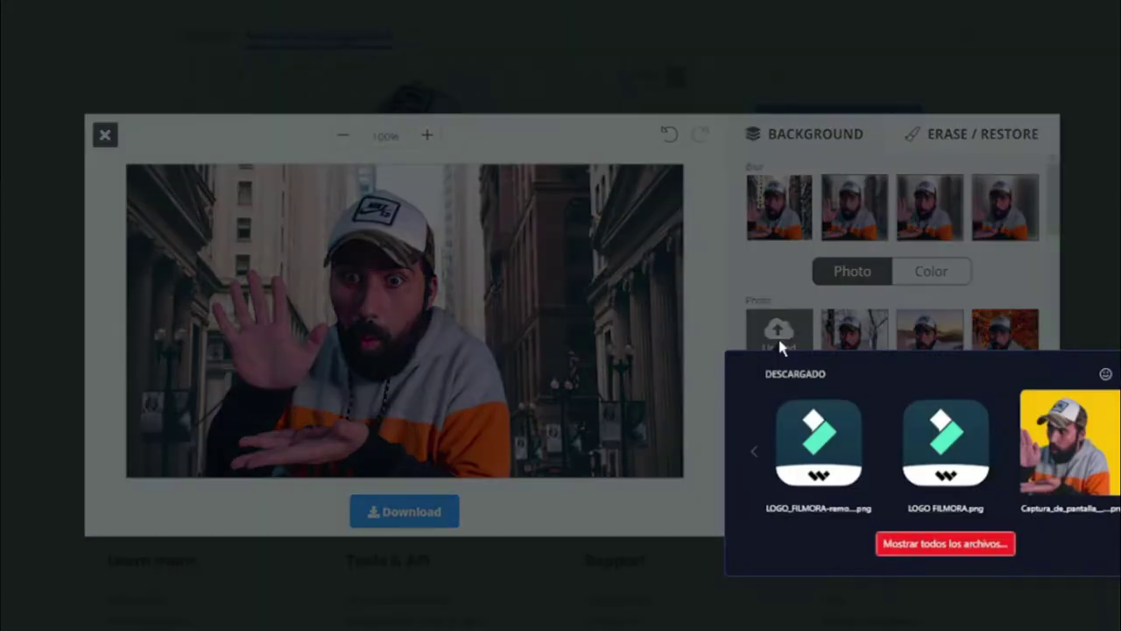
scroll(946, 350, down, 5)
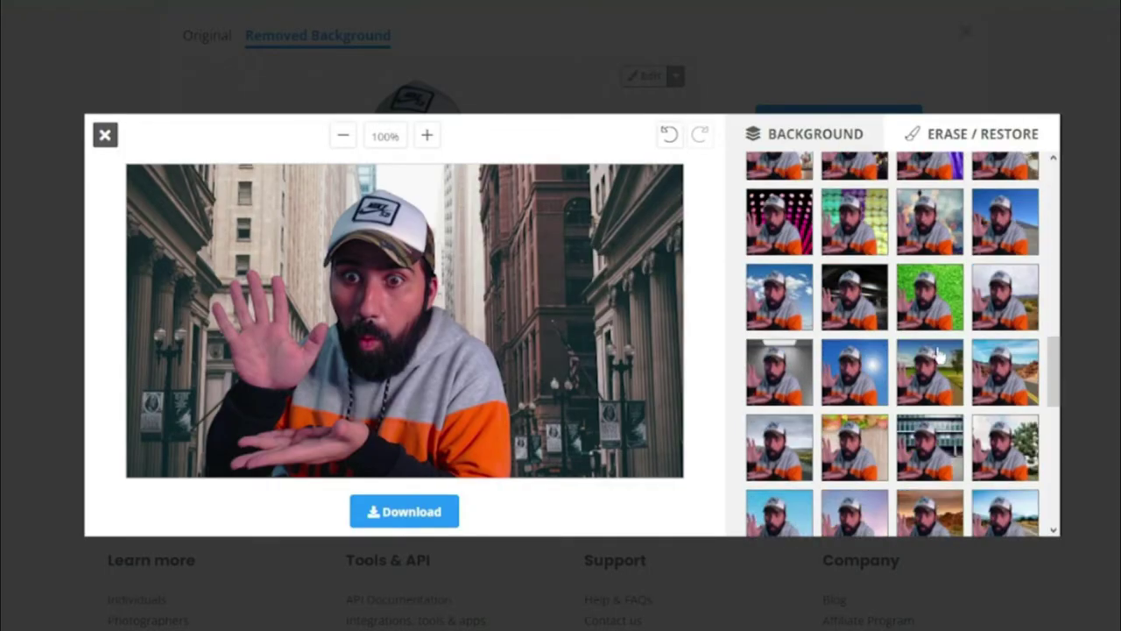
scroll(875, 359, up, 8)
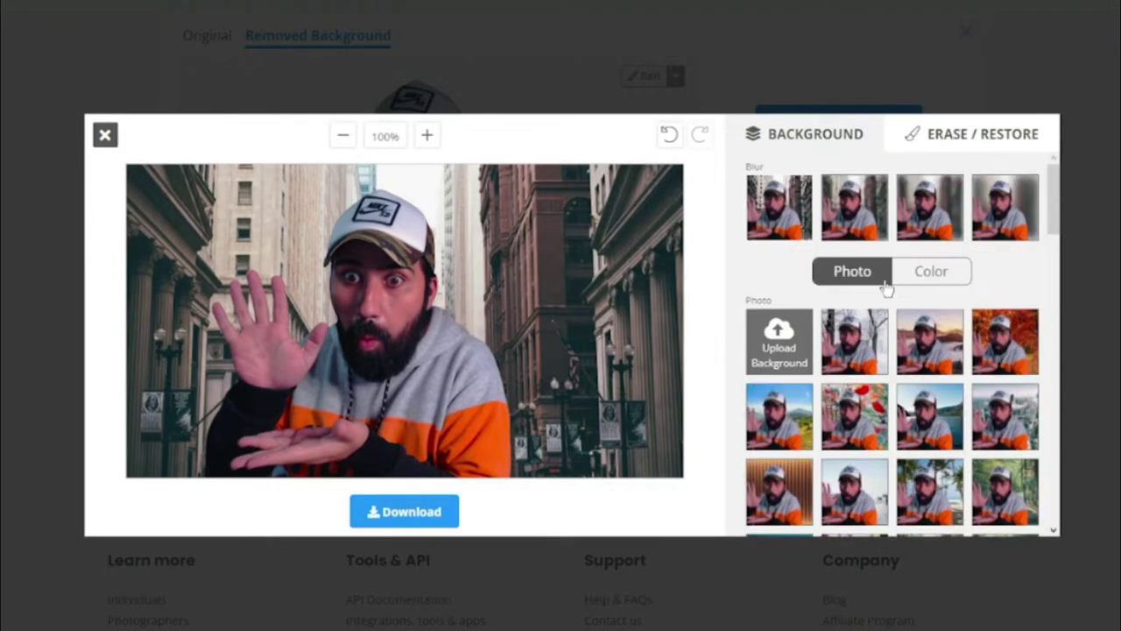
Try several solid colours behind the cutout, including purple and light green.
click(943, 273)
scroll(932, 324, down, 2)
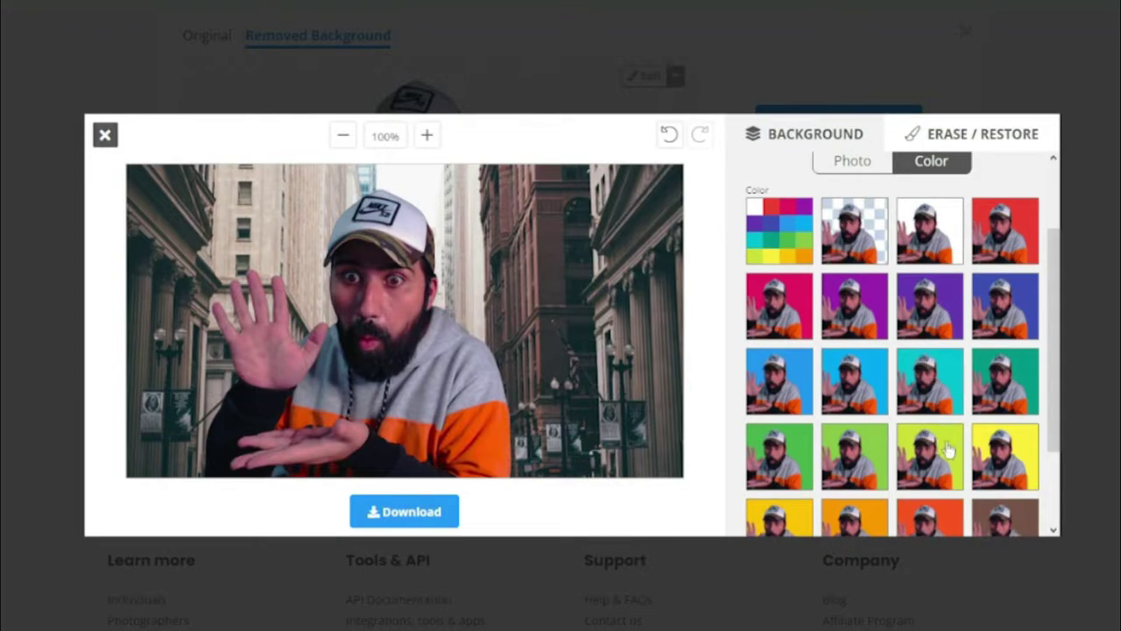
click(1005, 381)
click(953, 400)
click(934, 326)
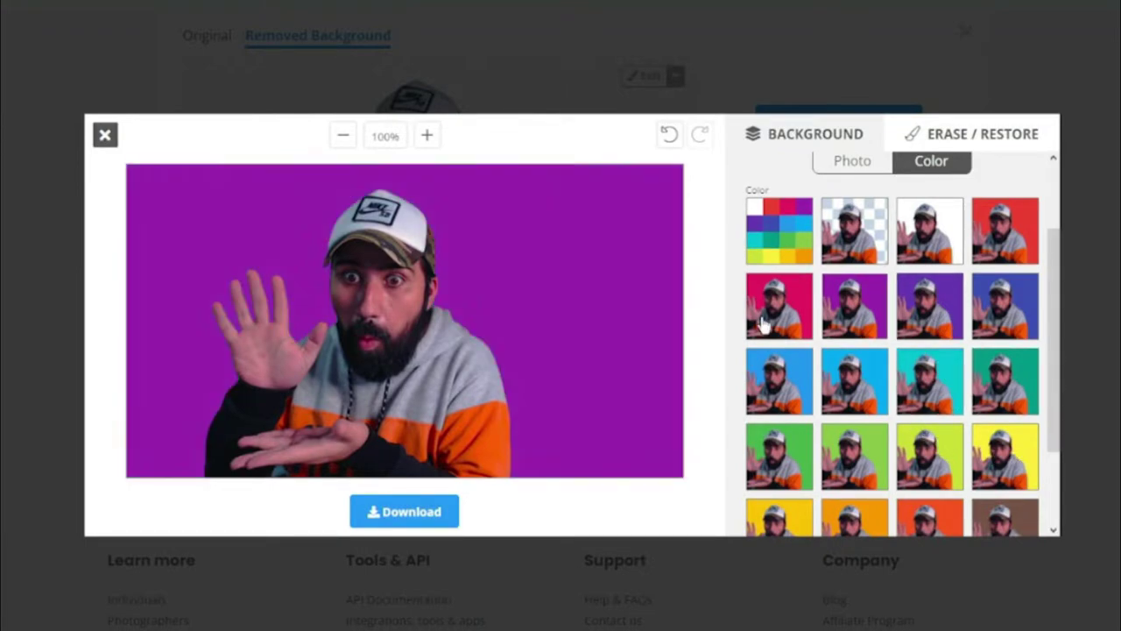
click(784, 400)
scroll(784, 400, down, 2)
click(871, 407)
click(782, 416)
click(854, 333)
scroll(854, 289, up, 3)
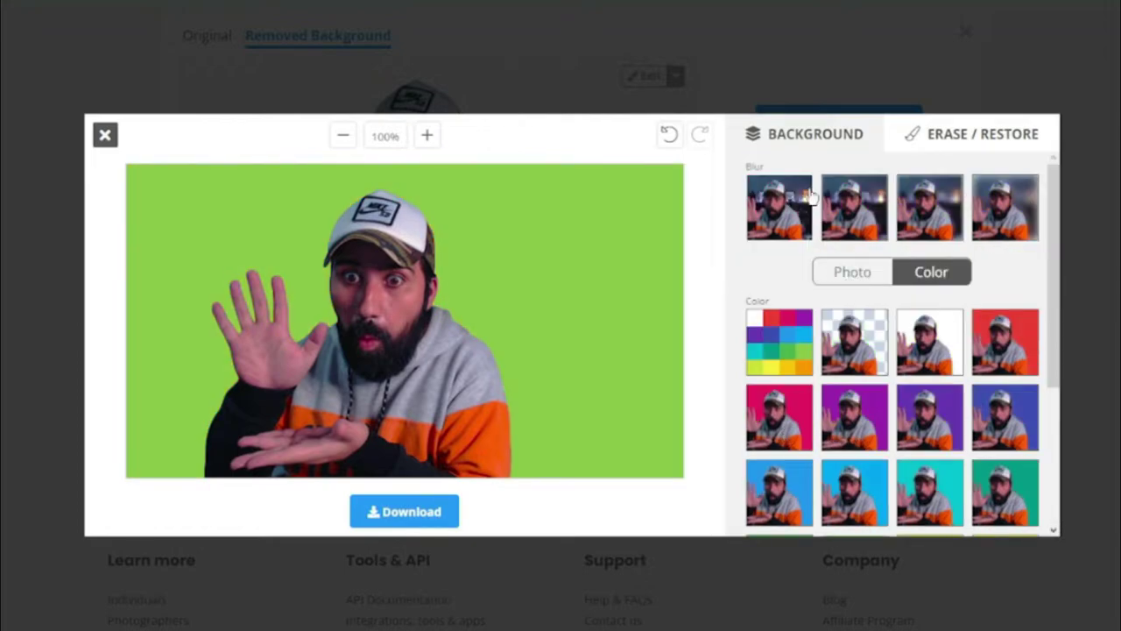
Close the image editor and download the transparent cutout at the 666 × 375 preview size.
click(104, 135)
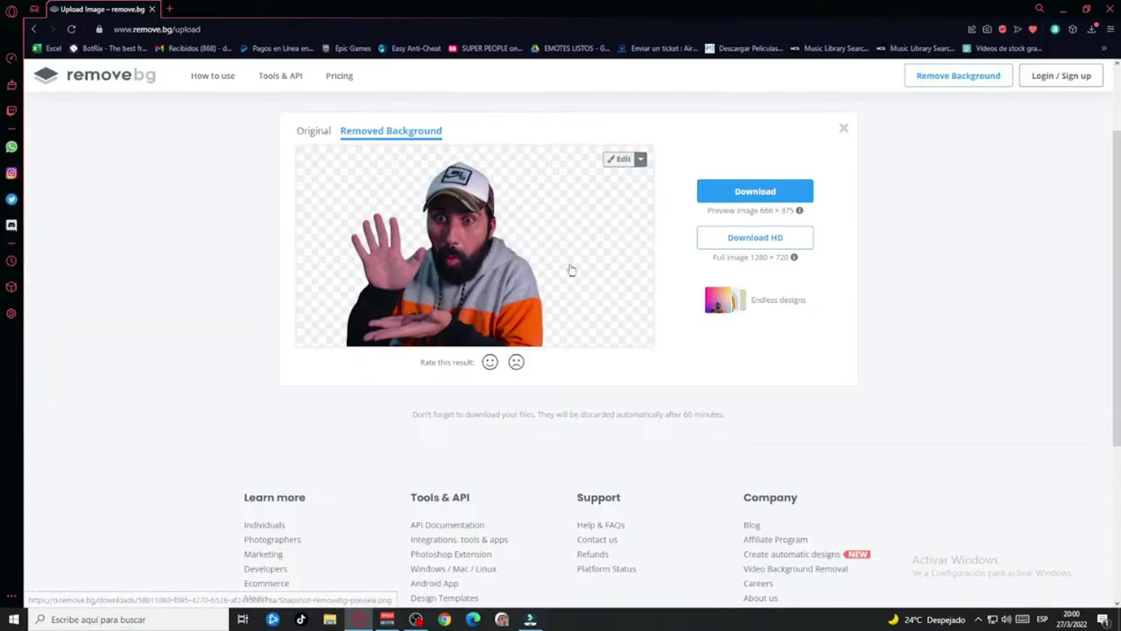
click(742, 191)
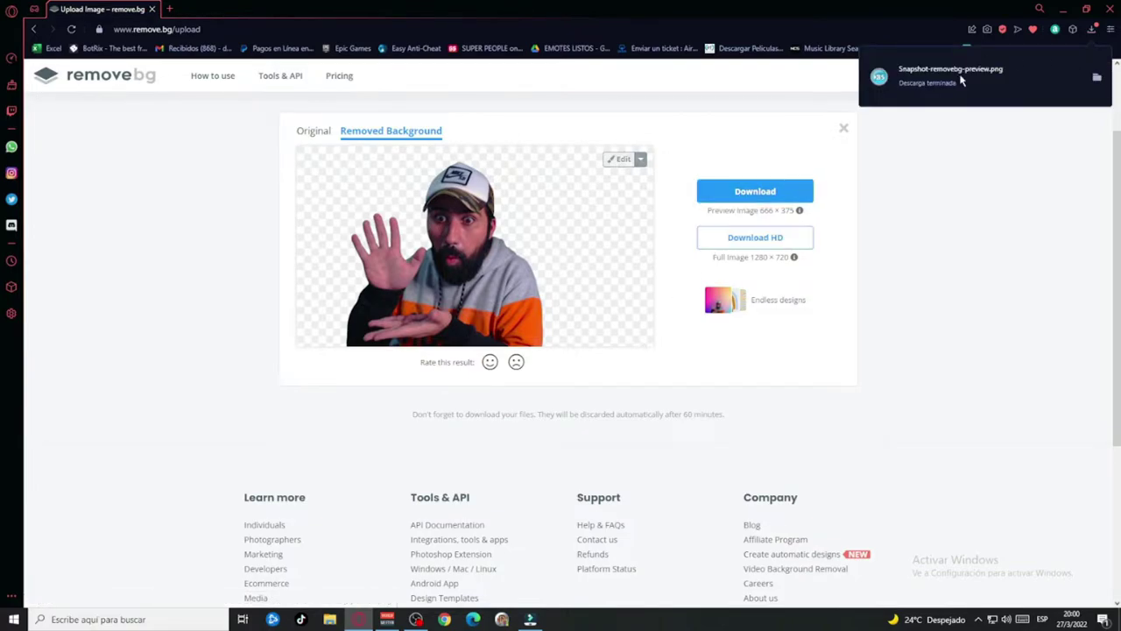
Switch to Filmora and import Snapshot-removebg-preview from the Downloads folder into the project media.
click(530, 619)
right_click(244, 213)
right_click(320, 178)
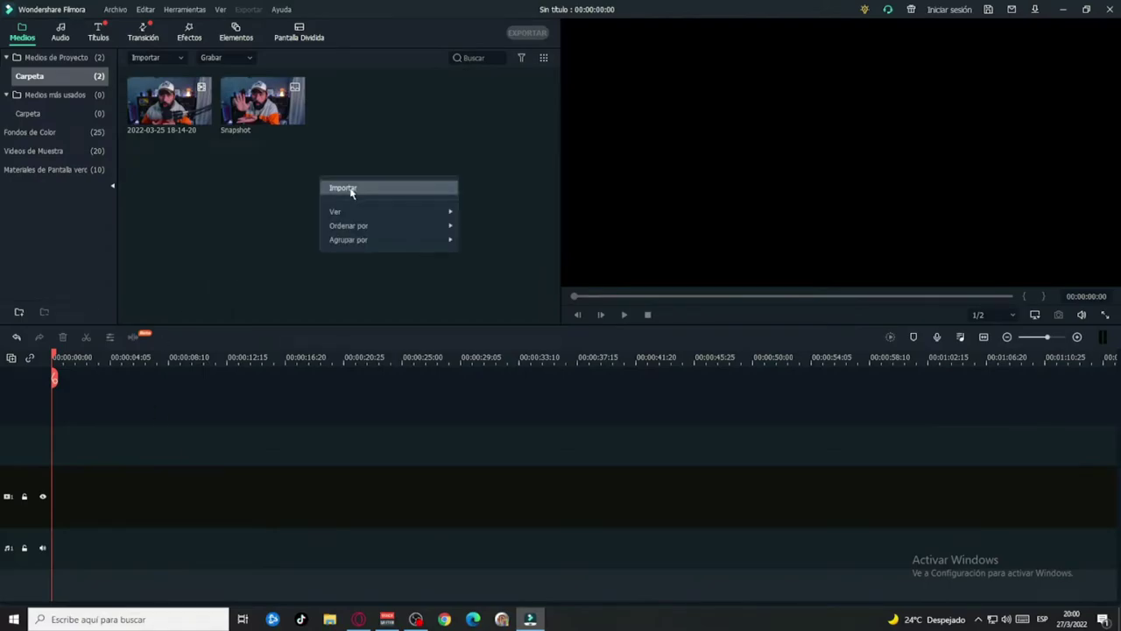
click(350, 190)
drag(112, 181, 112, 131)
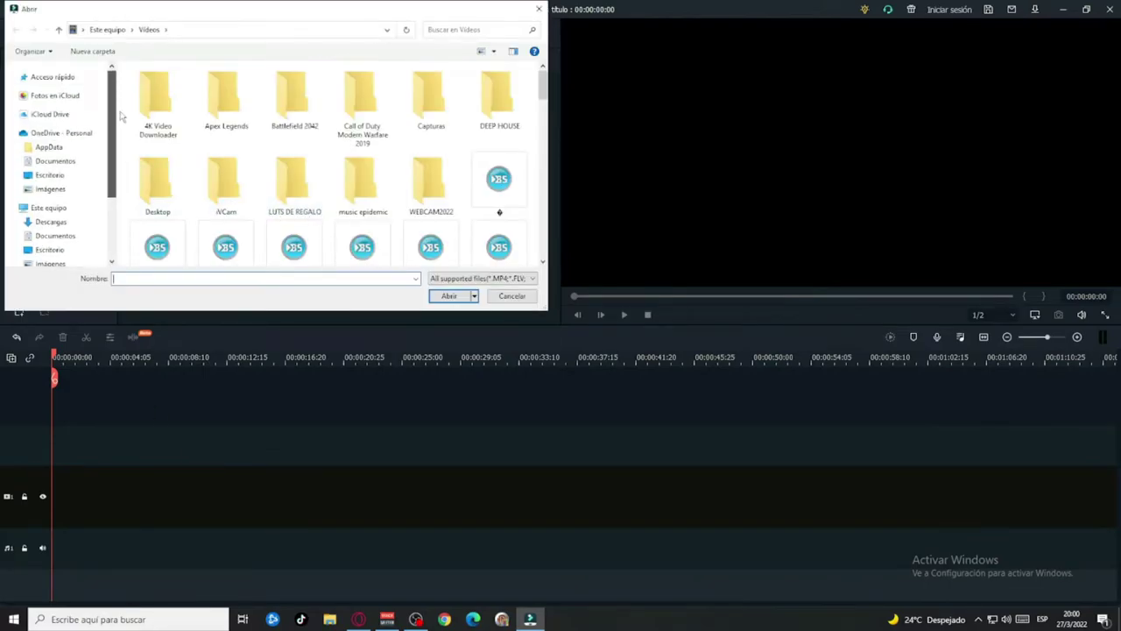
click(50, 77)
click(51, 222)
click(187, 103)
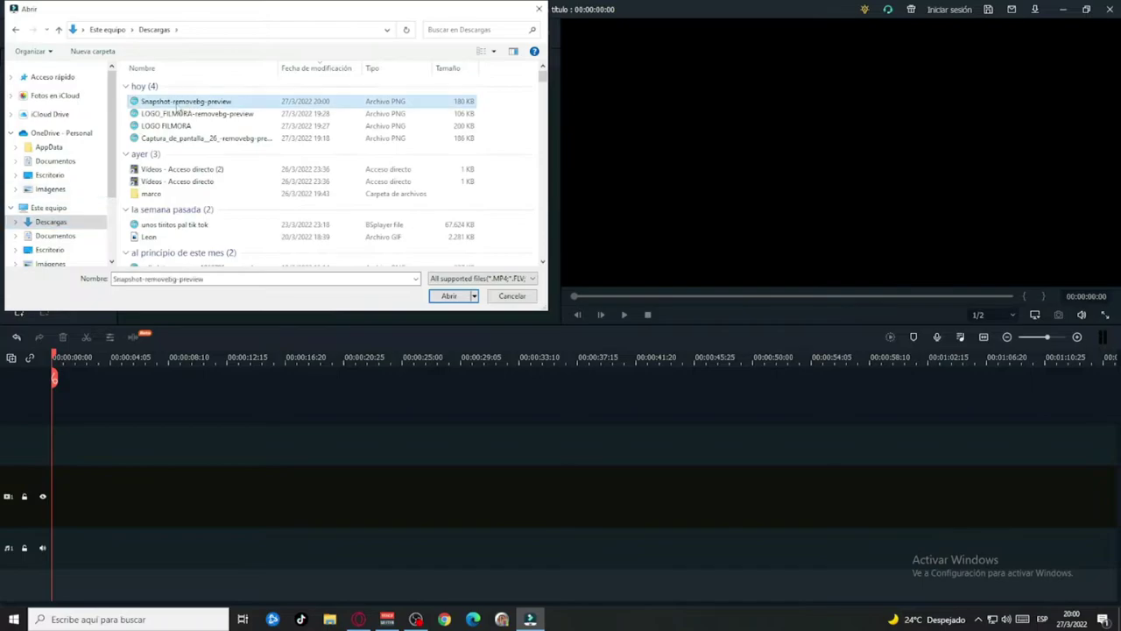
double_click(226, 107)
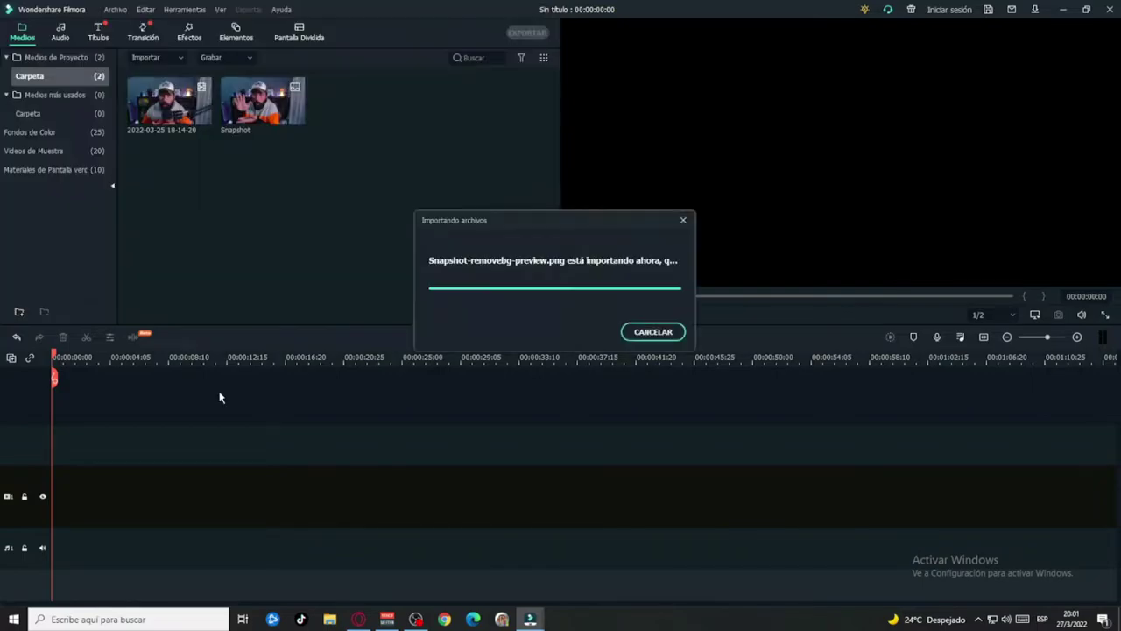
Add the cutout to video track 1 and place a pasted copy directly above it on video track 2.
click(388, 114)
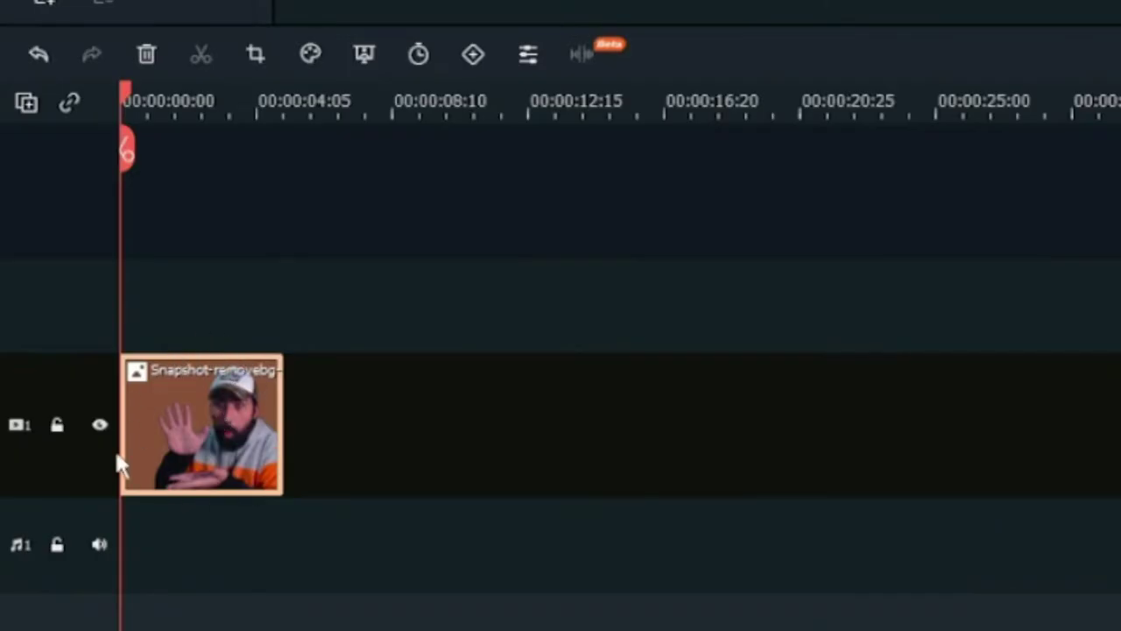
right_click(88, 500)
click(139, 435)
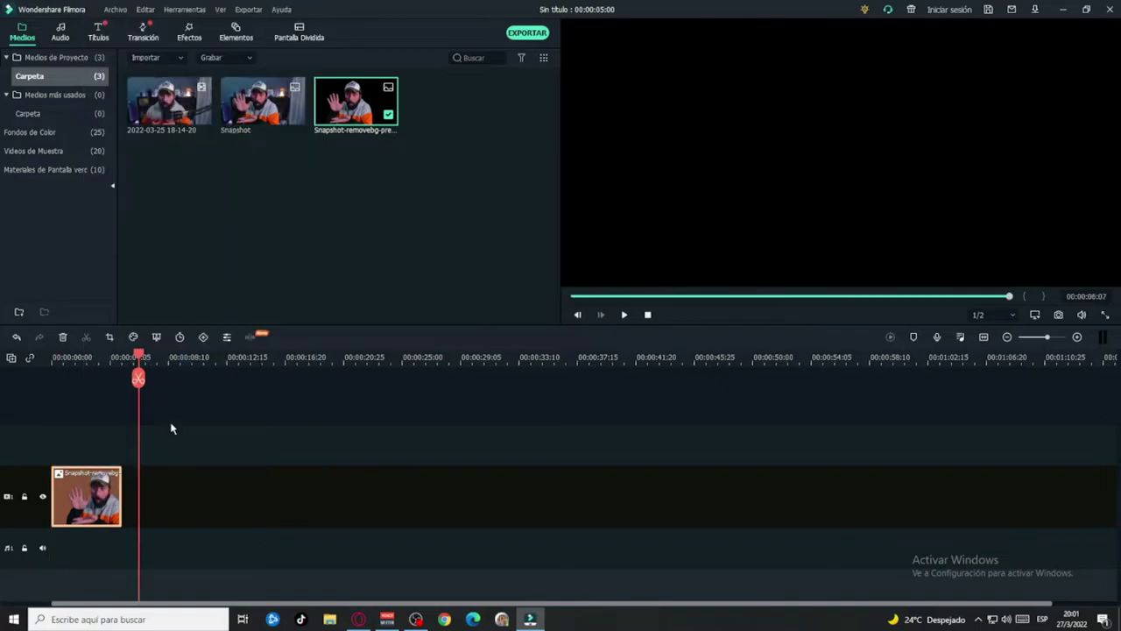
mouse_move(141, 355)
mouse_down()
mouse_move(92, 356)
mouse_move(131, 356)
mouse_up()
right_click(167, 505)
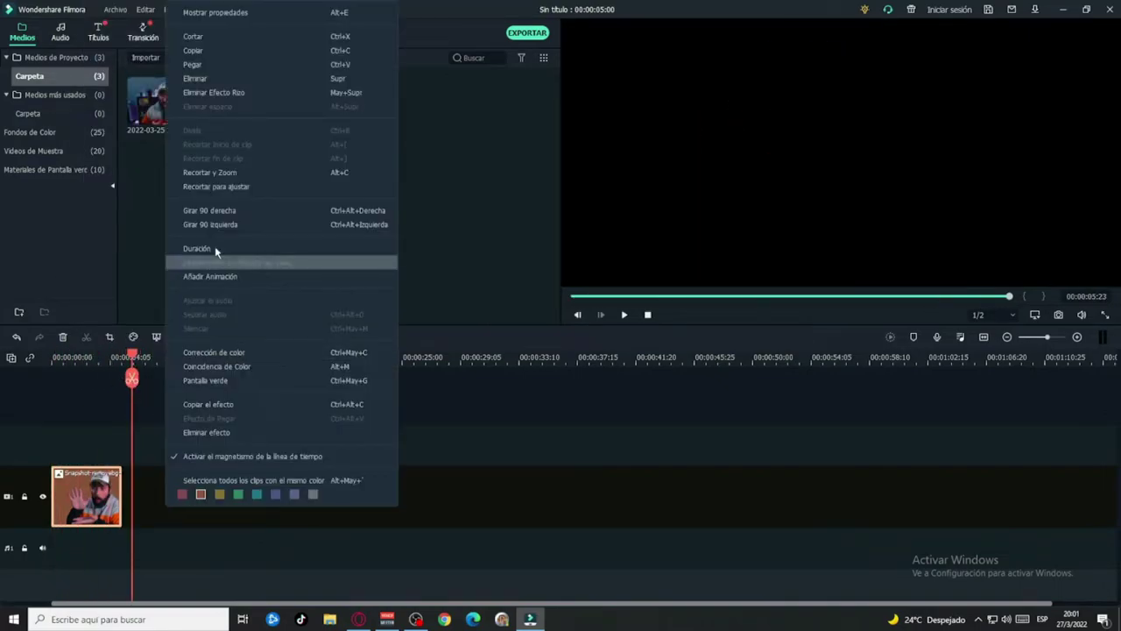
click(192, 64)
drag(162, 496, 70, 446)
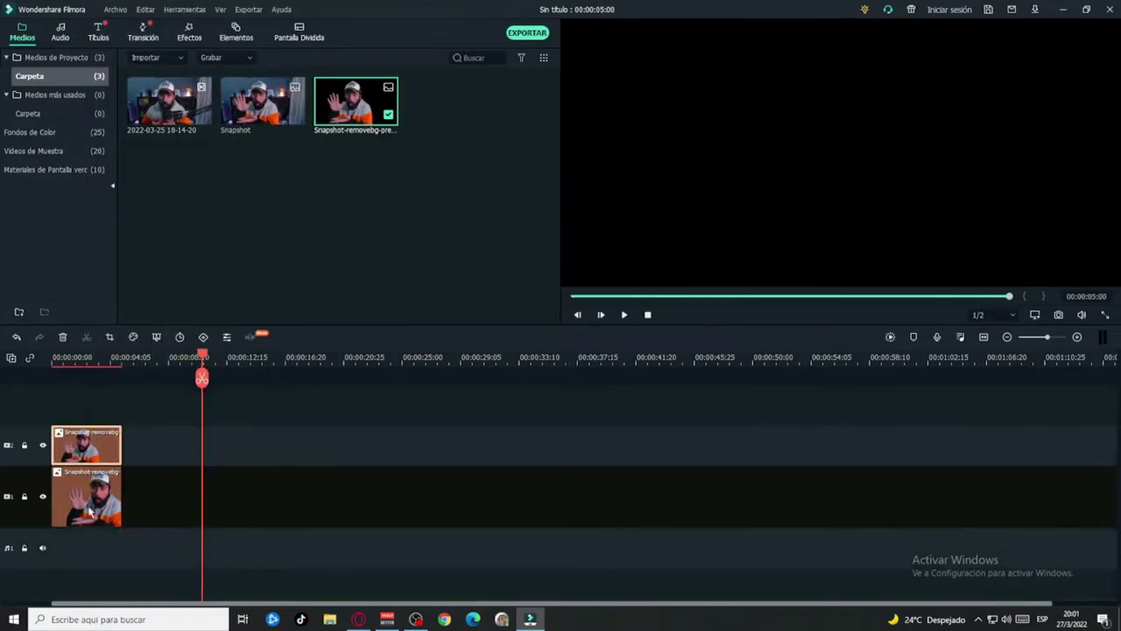
Preview the stacked cutouts at 00:00:02:12 and hide video track 2.
click(85, 355)
mouse_move(794, 202)
mouse_down()
mouse_move(813, 188)
mouse_move(791, 198)
mouse_up()
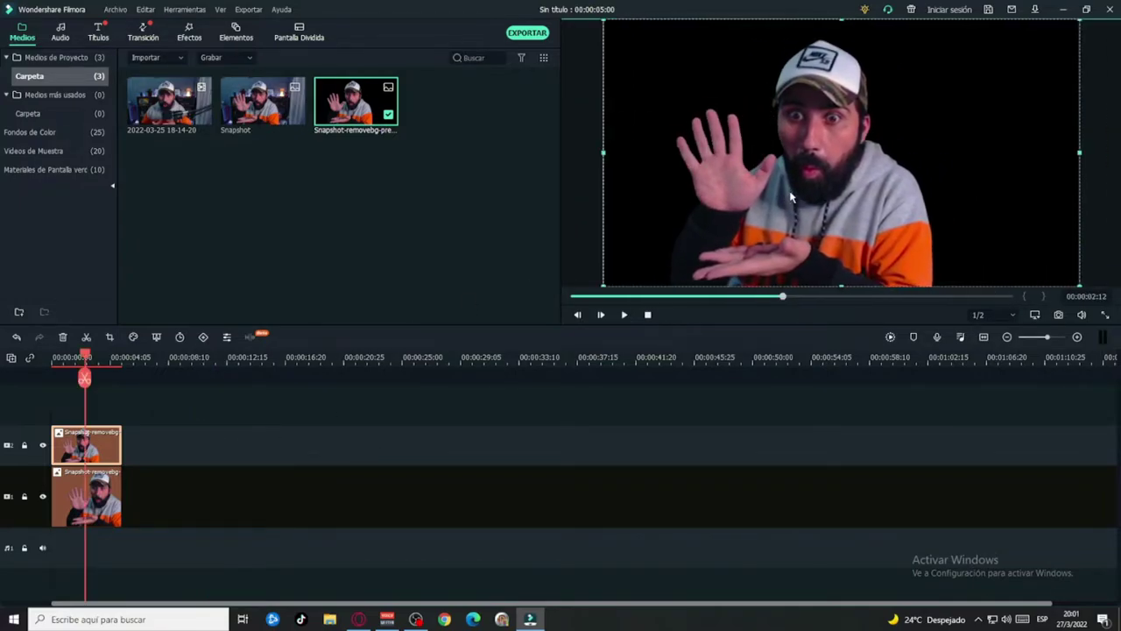
click(169, 418)
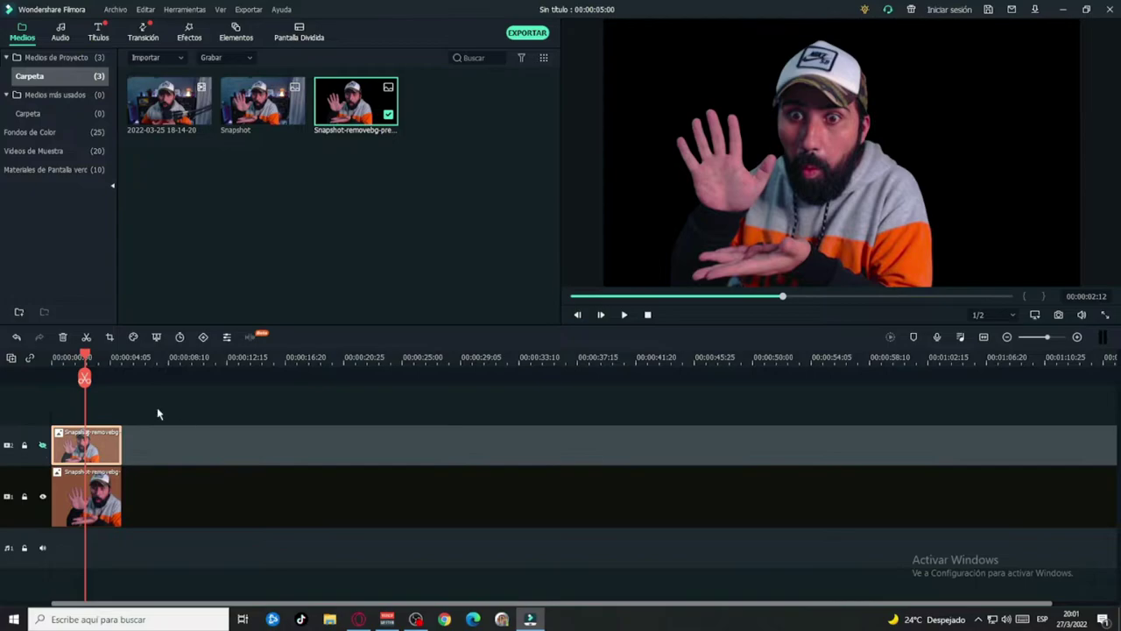
click(42, 446)
click(42, 446)
Open the advanced colour correction adjustments for the cutout clip on video track 1.
click(110, 506)
drag(84, 376, 68, 377)
right_click(84, 506)
click(132, 353)
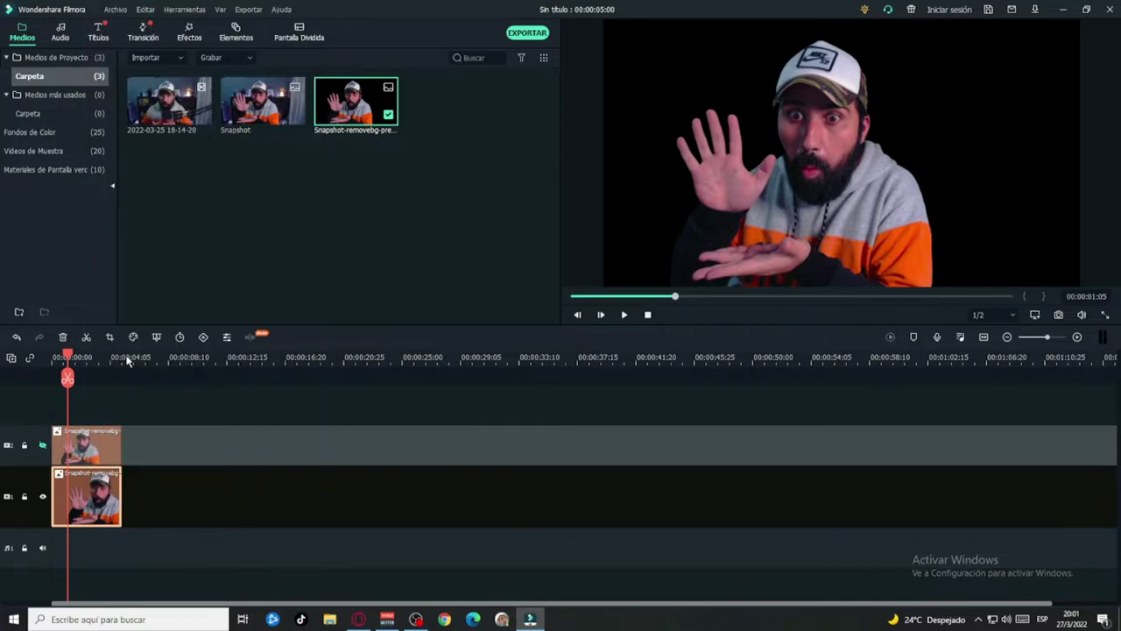
click(254, 113)
click(219, 235)
click(208, 355)
scroll(276, 342, down, 2)
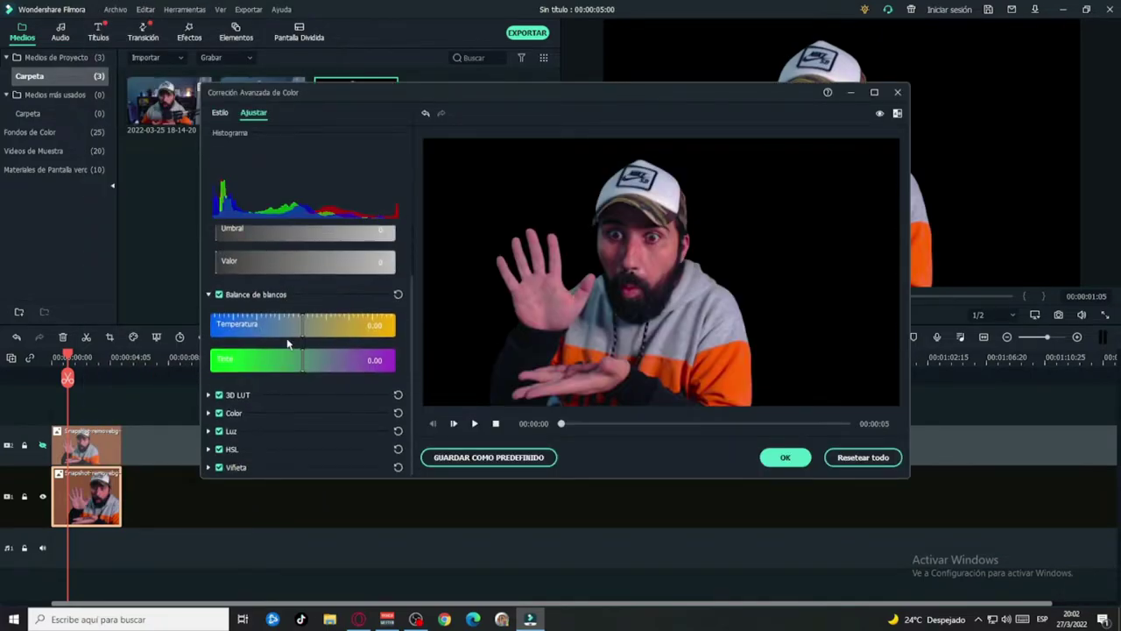
Set the clip's exposure and brightness to 100, and its contrast, intensity (Intensidad) and saturation to -100.
click(209, 413)
scroll(268, 395, down, 3)
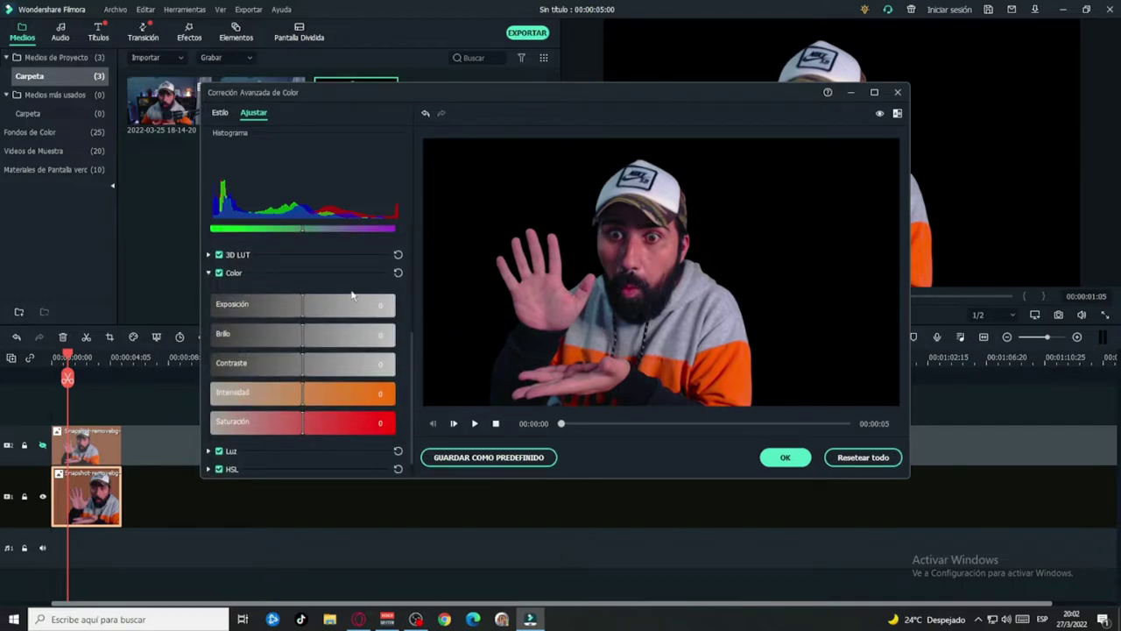
drag(307, 309, 396, 306)
drag(308, 335, 408, 350)
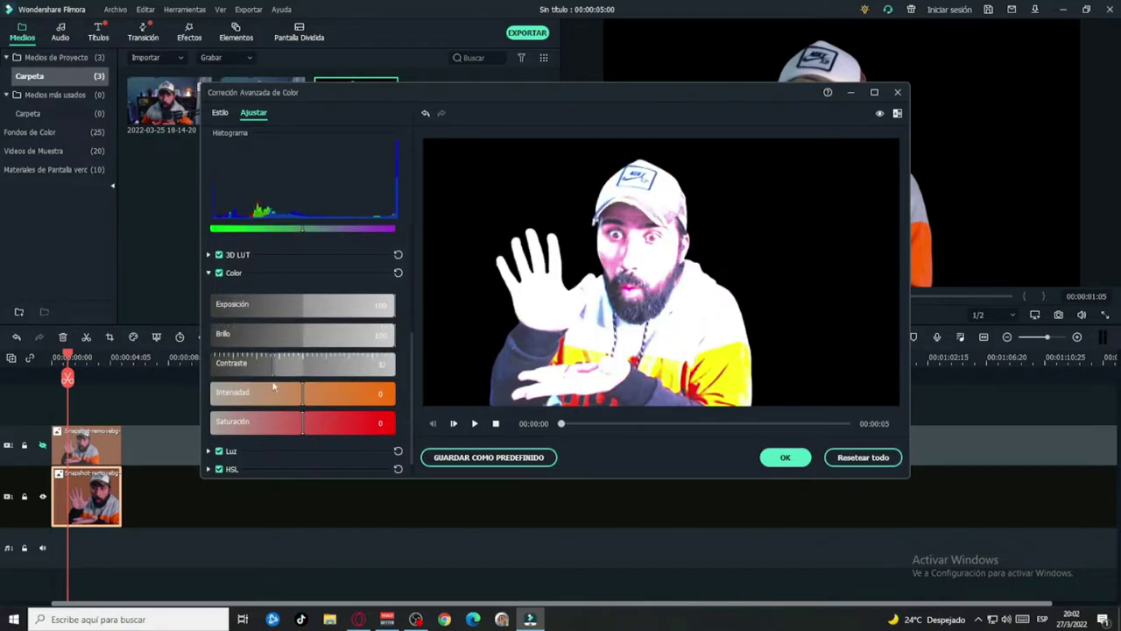
scroll(305, 407, down, 1)
drag(305, 404, 210, 404)
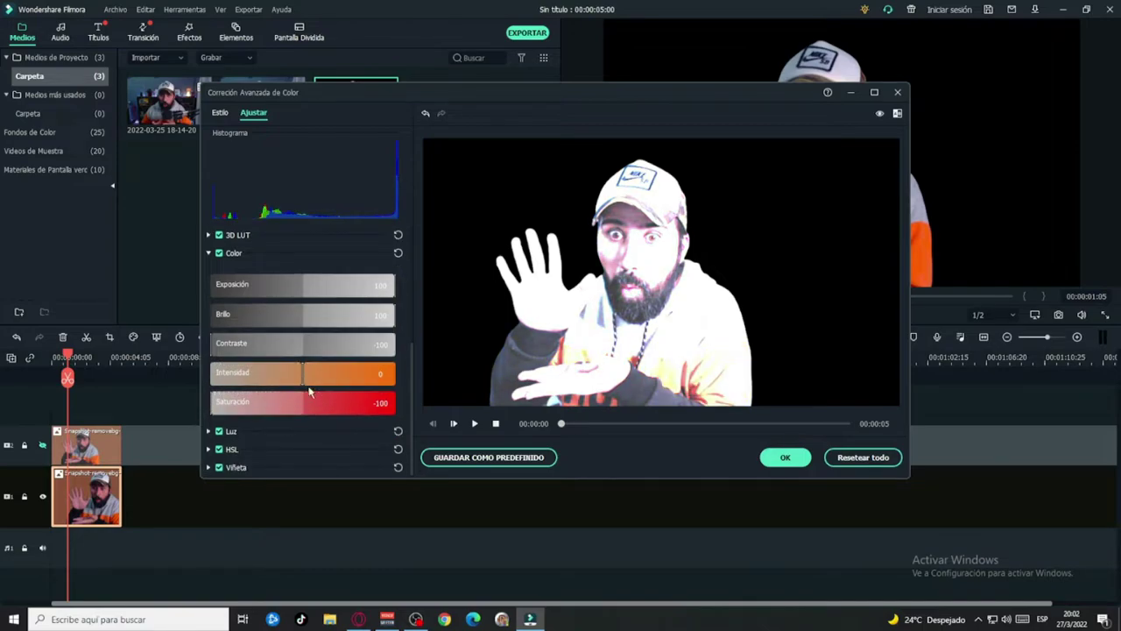
drag(290, 372, 160, 379)
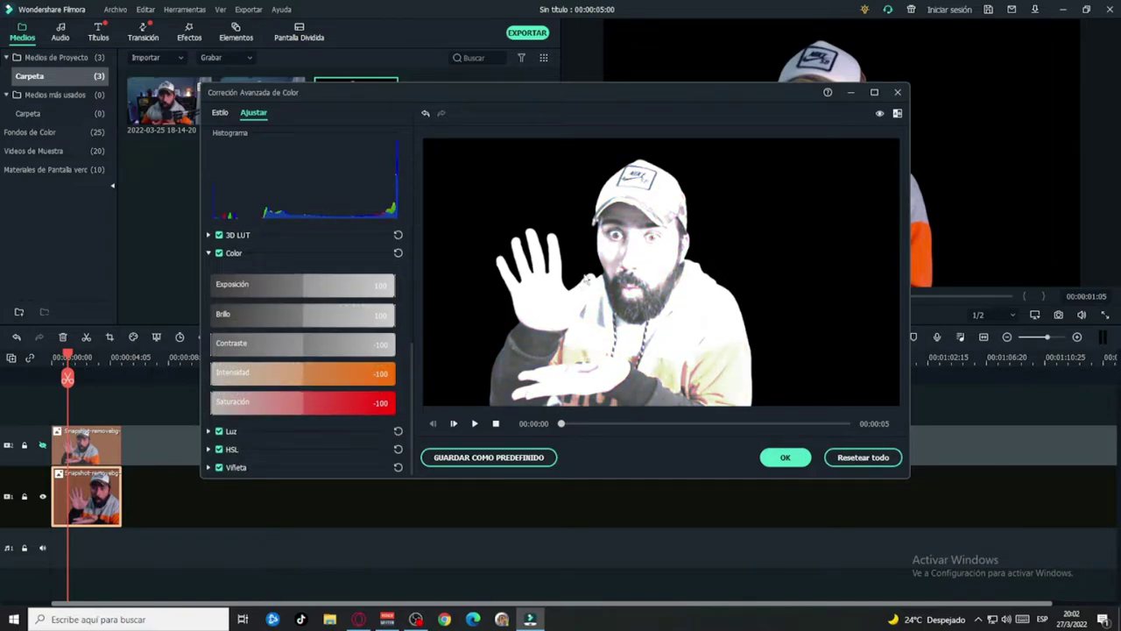
Set the clip's highlights, shadows and whites to 100 and apply the colour correction.
click(219, 435)
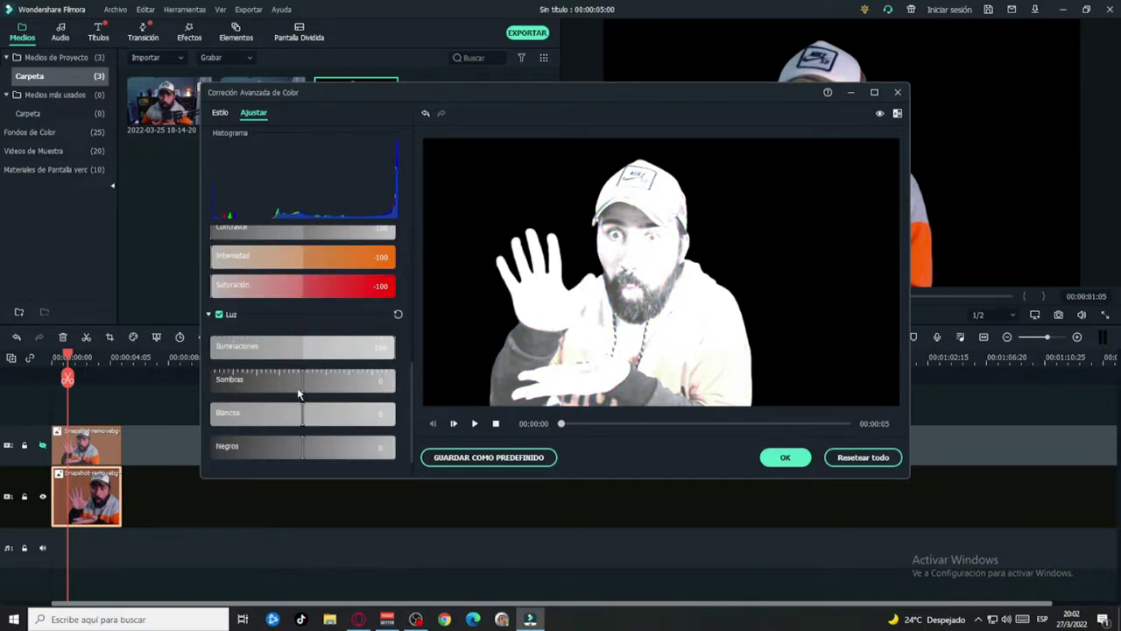
drag(309, 420, 394, 414)
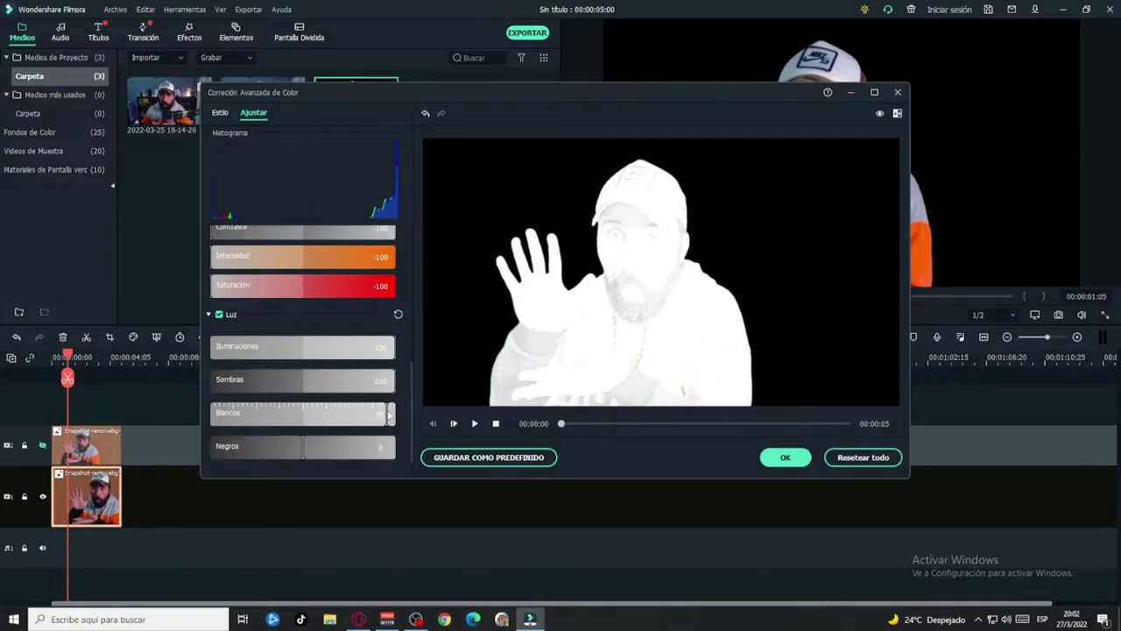
scroll(333, 373, down, 1)
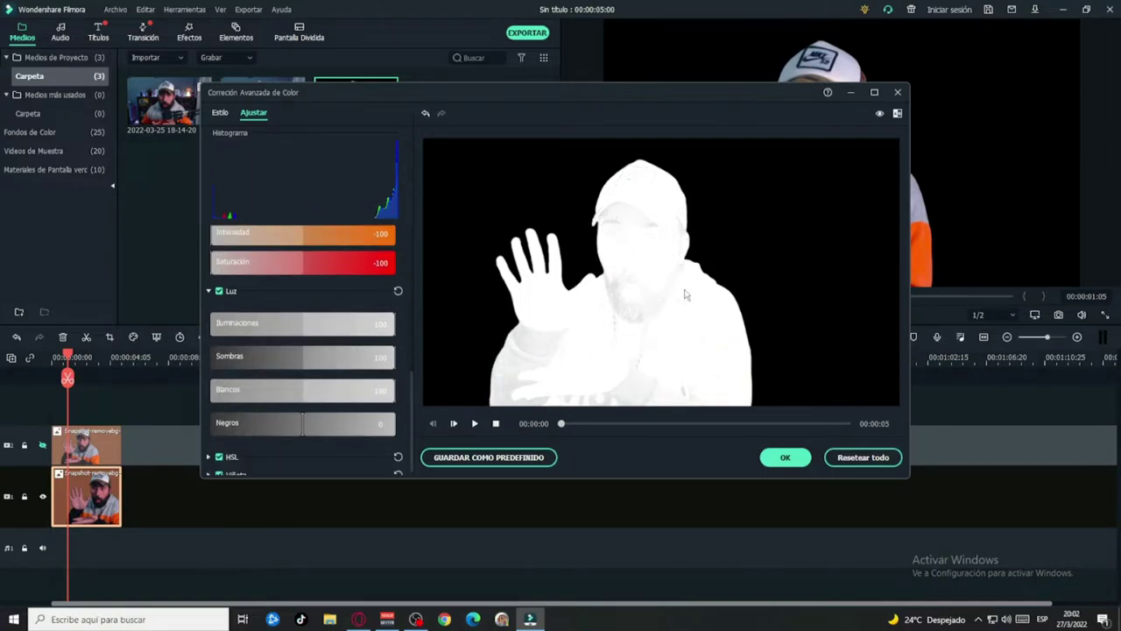
click(784, 457)
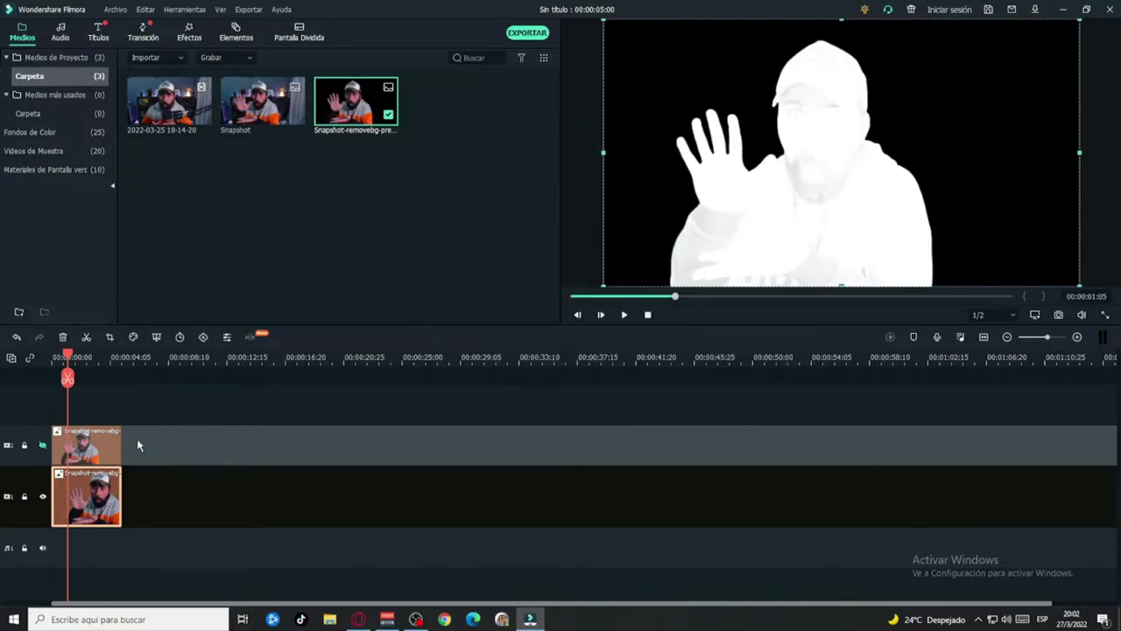
Hide video track 2 and shift the whitened cutout on video track 1 toward the frame's left side.
click(381, 427)
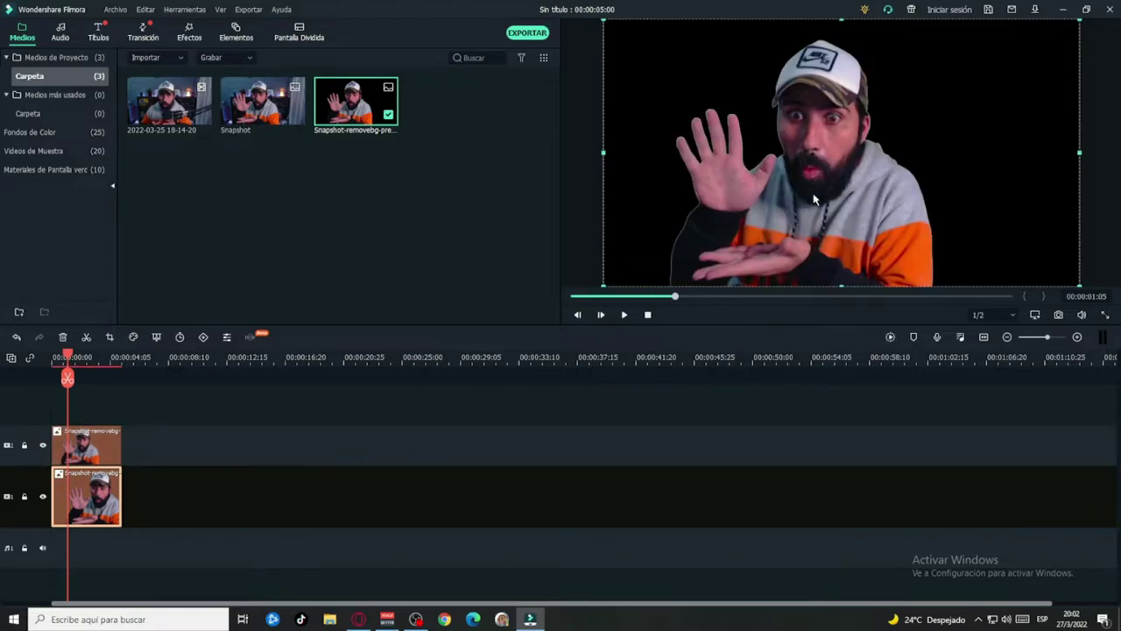
click(42, 446)
drag(758, 180, 727, 181)
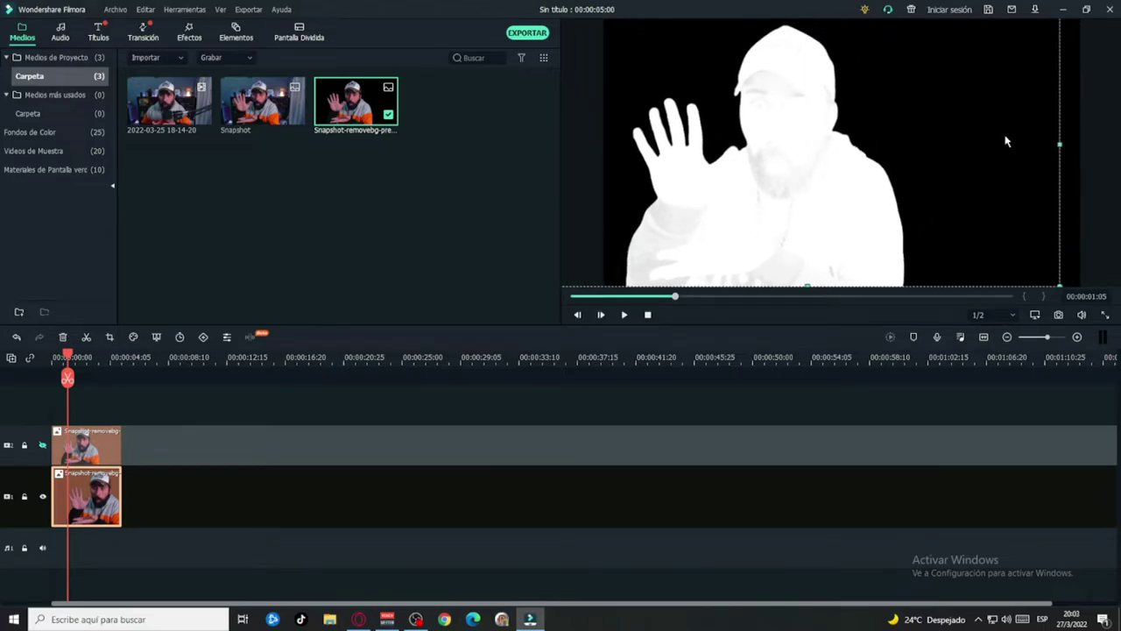
Show video track 2 and resize and position its colour cutout over the whitened copy, leaving an even white outline.
click(86, 445)
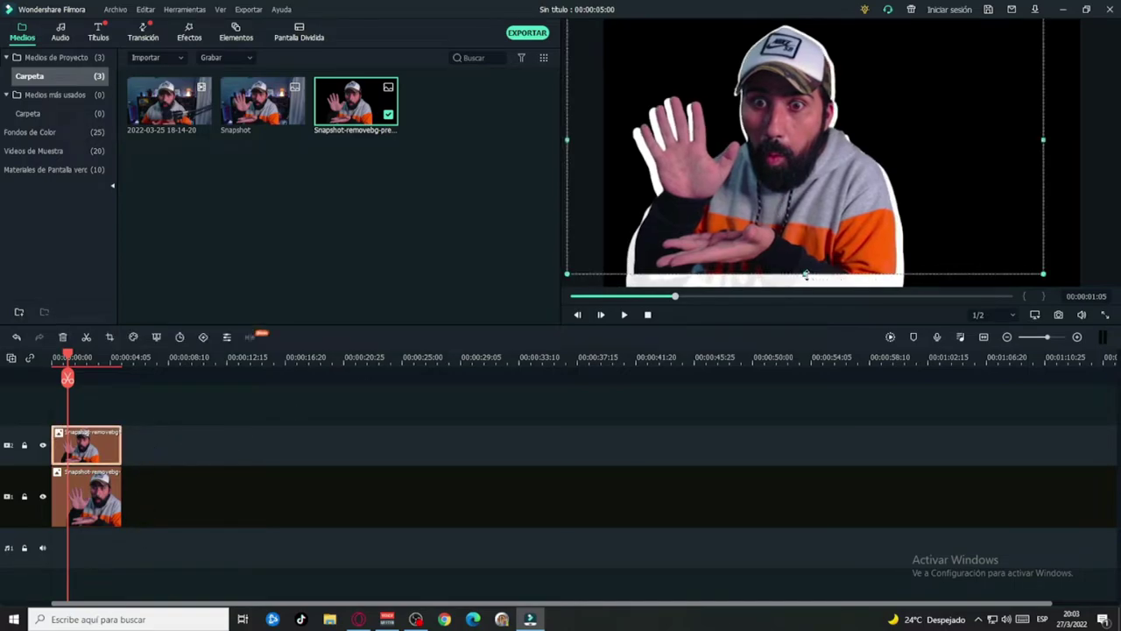
drag(806, 275, 806, 282)
drag(1044, 140, 1051, 148)
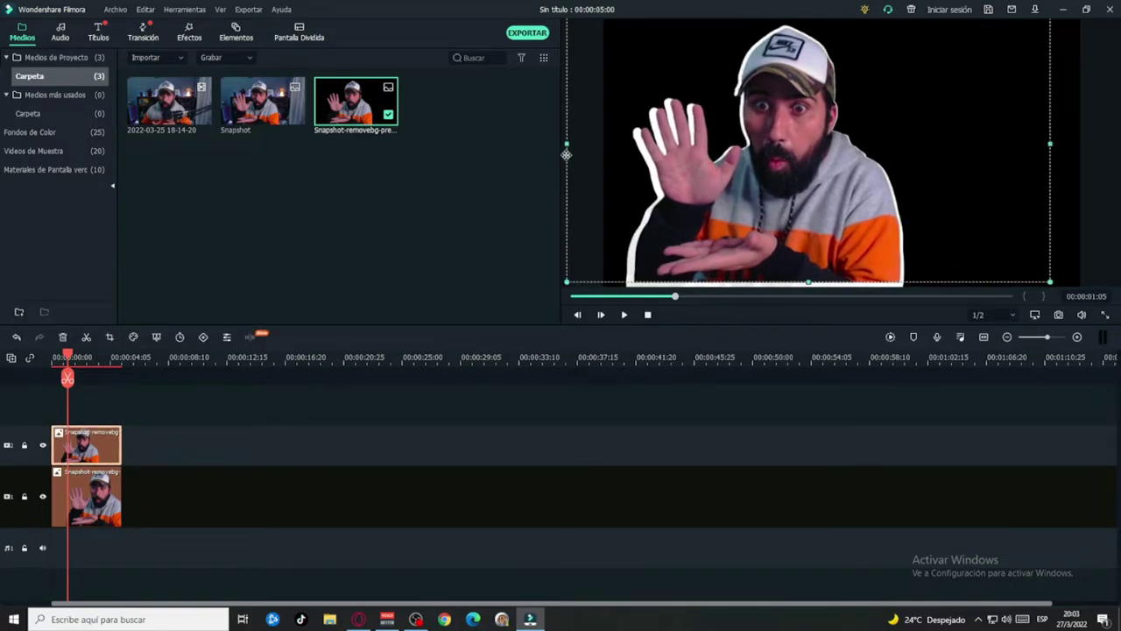
drag(567, 161, 563, 160)
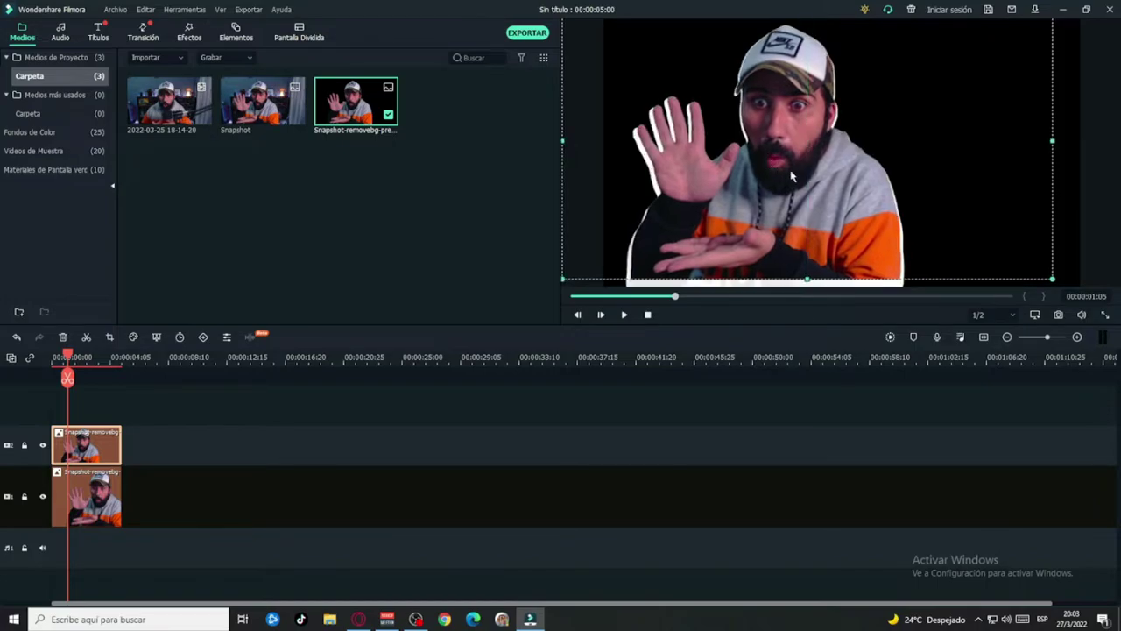
drag(790, 172, 792, 174)
drag(807, 284, 806, 289)
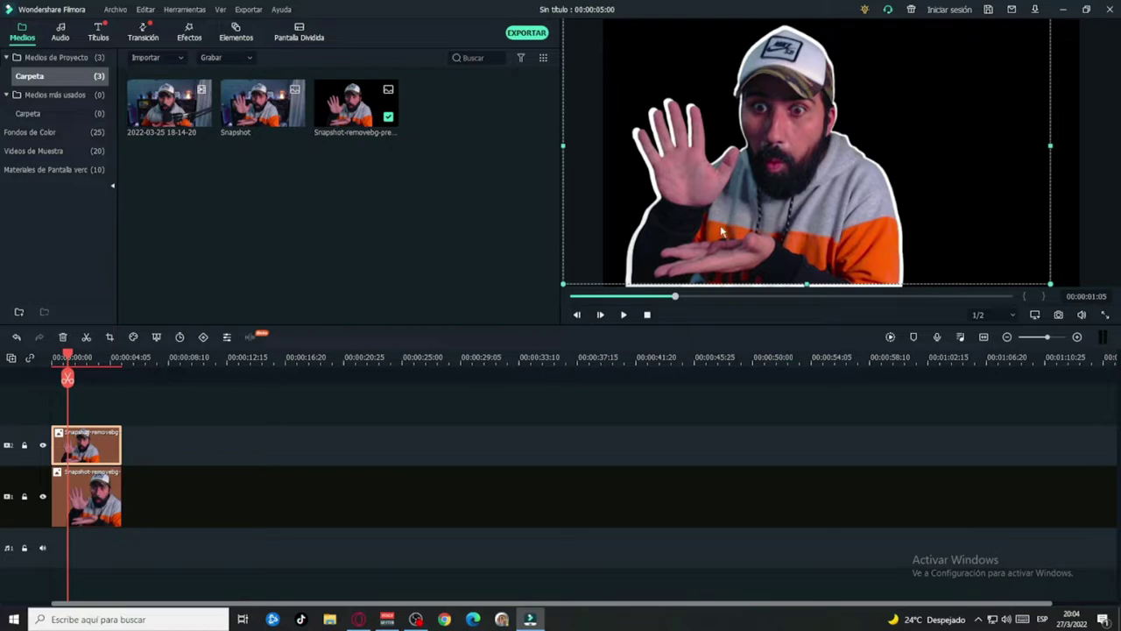
Switch to the Opera browser and run a Google image search for LOGO FILMORA X.
click(358, 619)
click(167, 9)
text(LOGO)
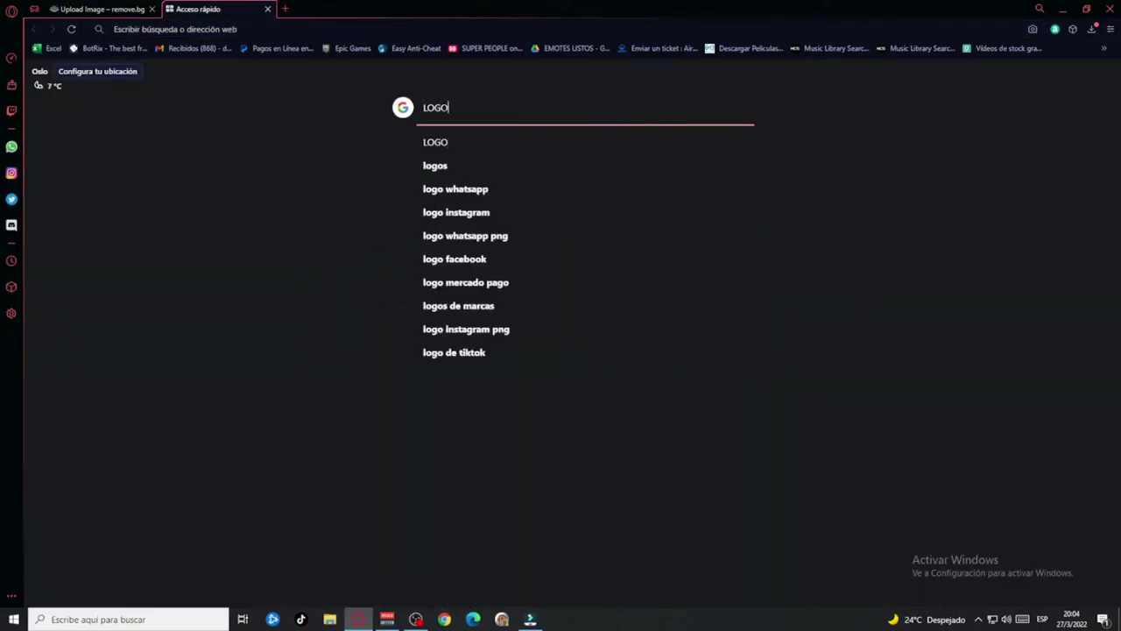
text( FILMORA X)
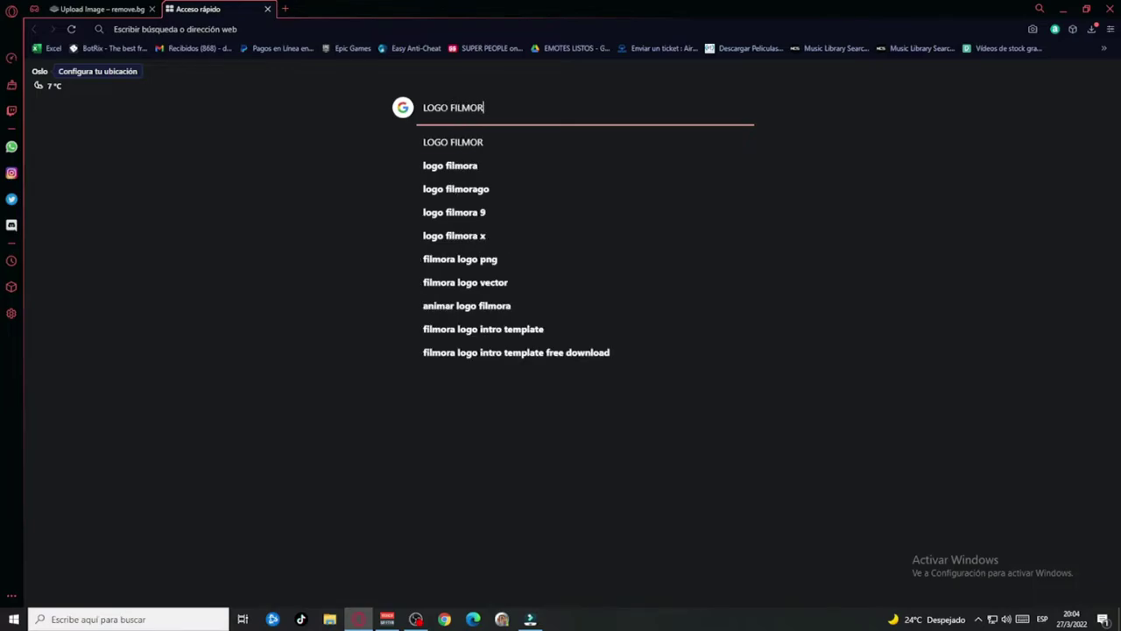
key(Return)
click(206, 121)
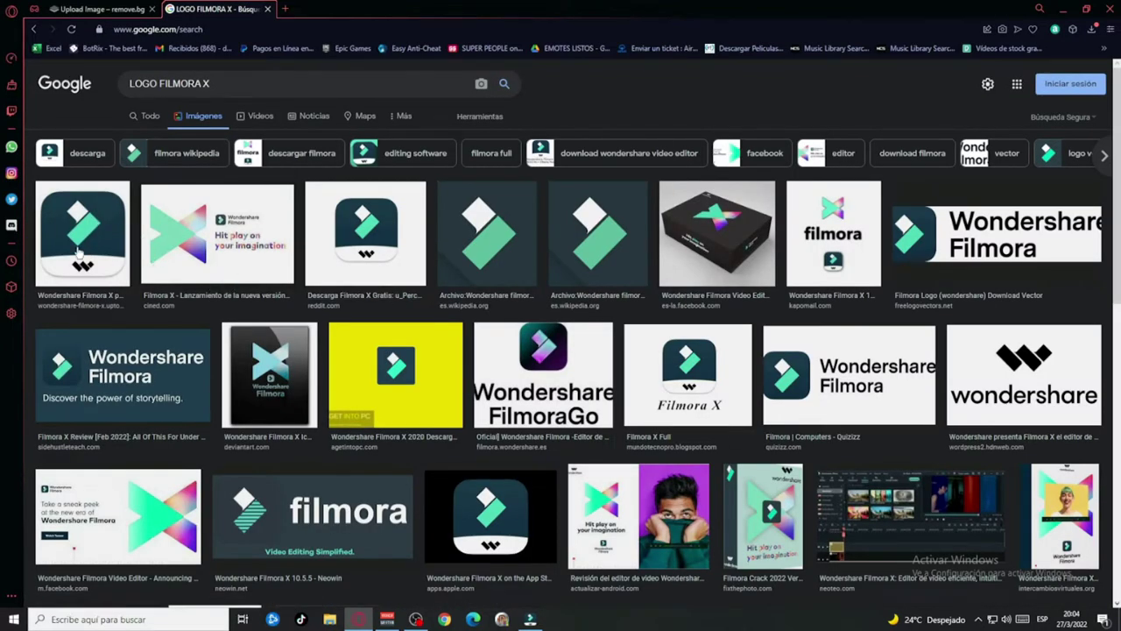
Browse the logo images and save the first Wondershare Filmora X app icon to the computer.
scroll(79, 252, down, 2)
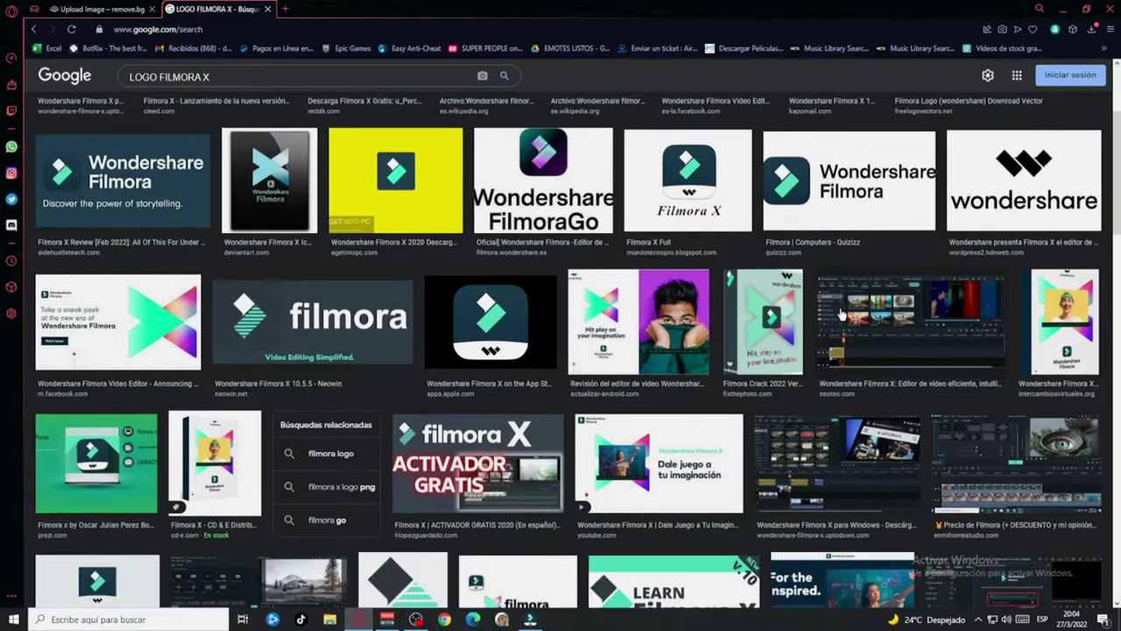
scroll(377, 368, down, 4)
scroll(385, 497, down, 1)
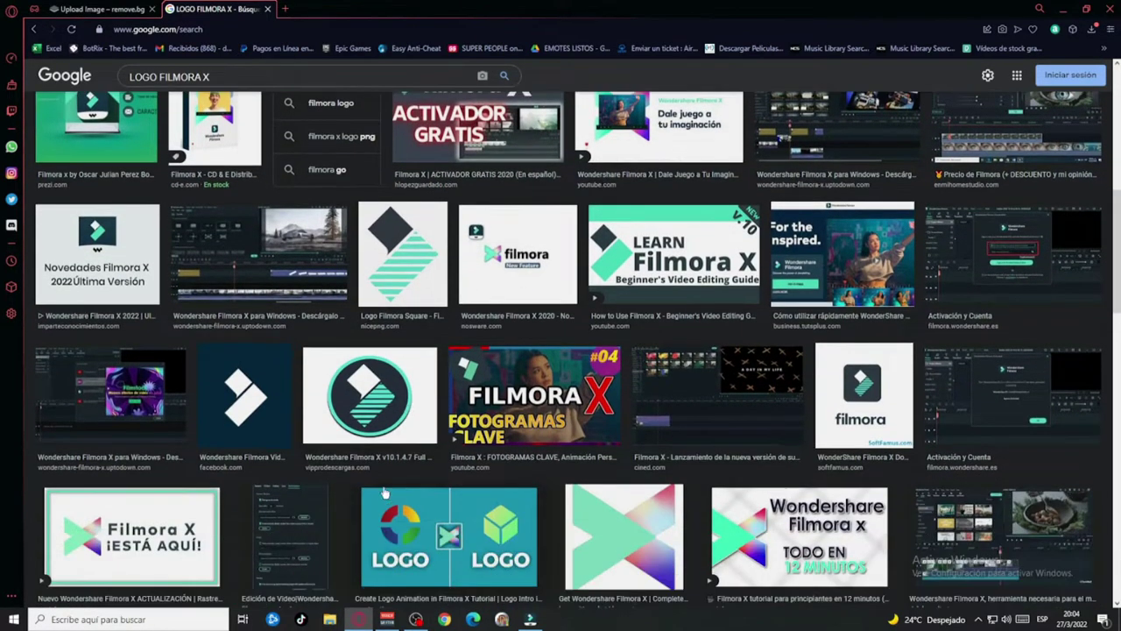
scroll(170, 272, up, 7)
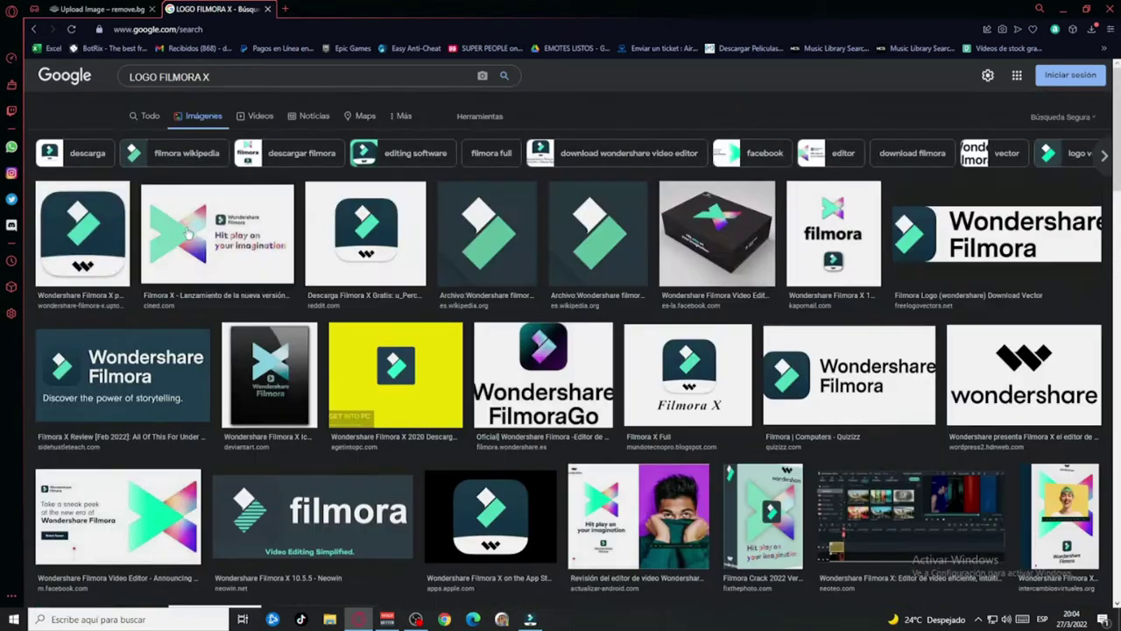
click(64, 234)
right_click(908, 189)
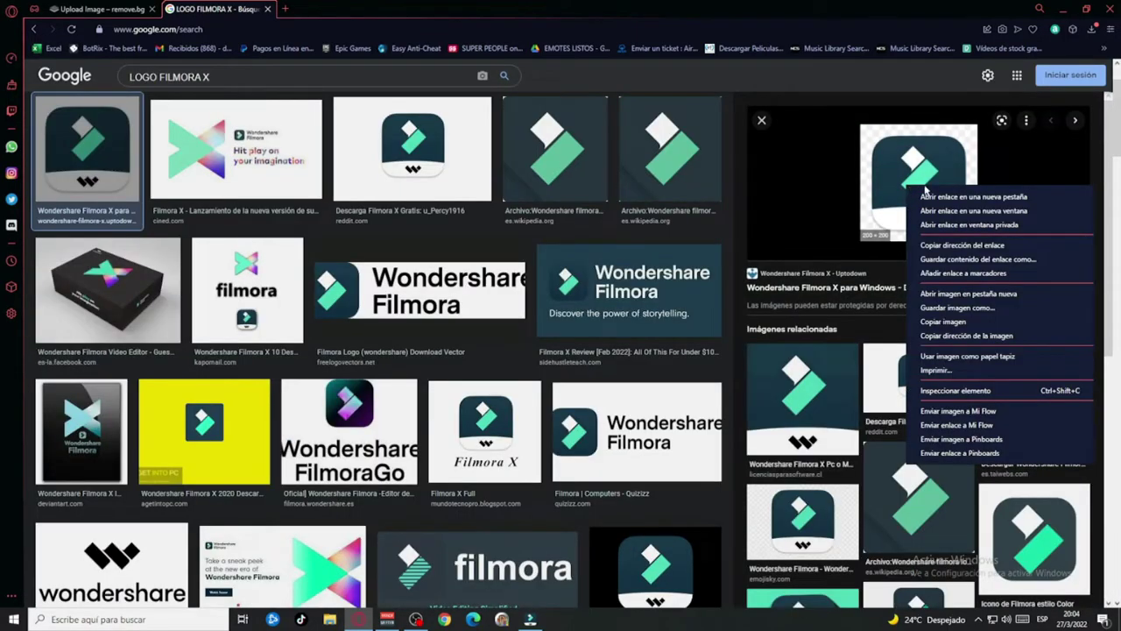
click(981, 315)
click(459, 290)
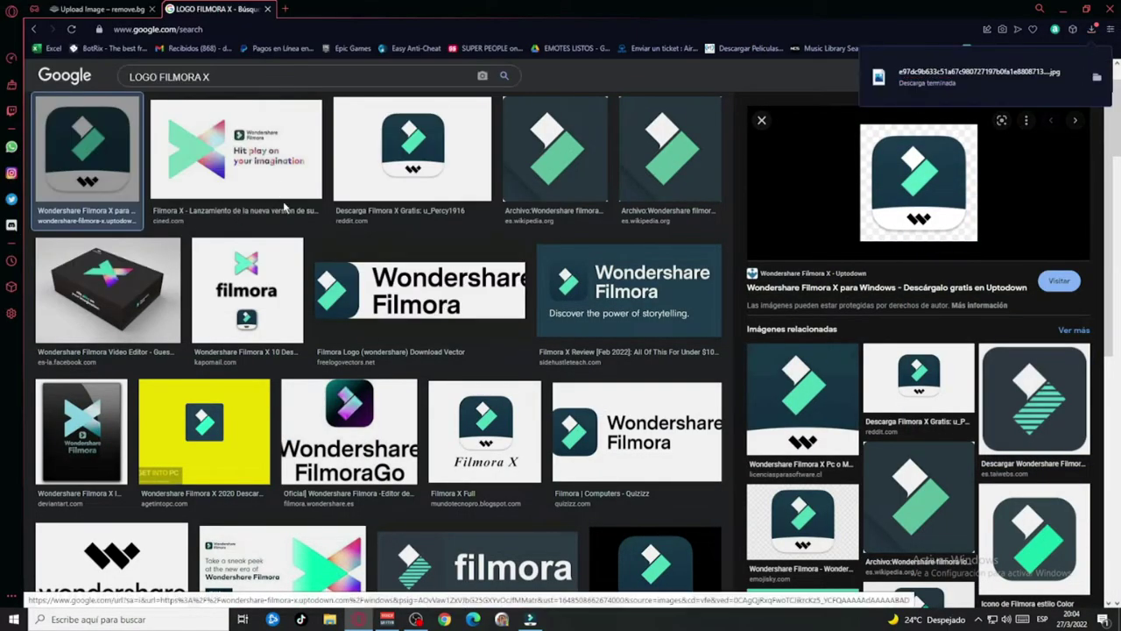
Clear the earlier remove.bg result, upload the saved Filmora logo and download it without its background.
click(88, 9)
scroll(713, 251, up, 2)
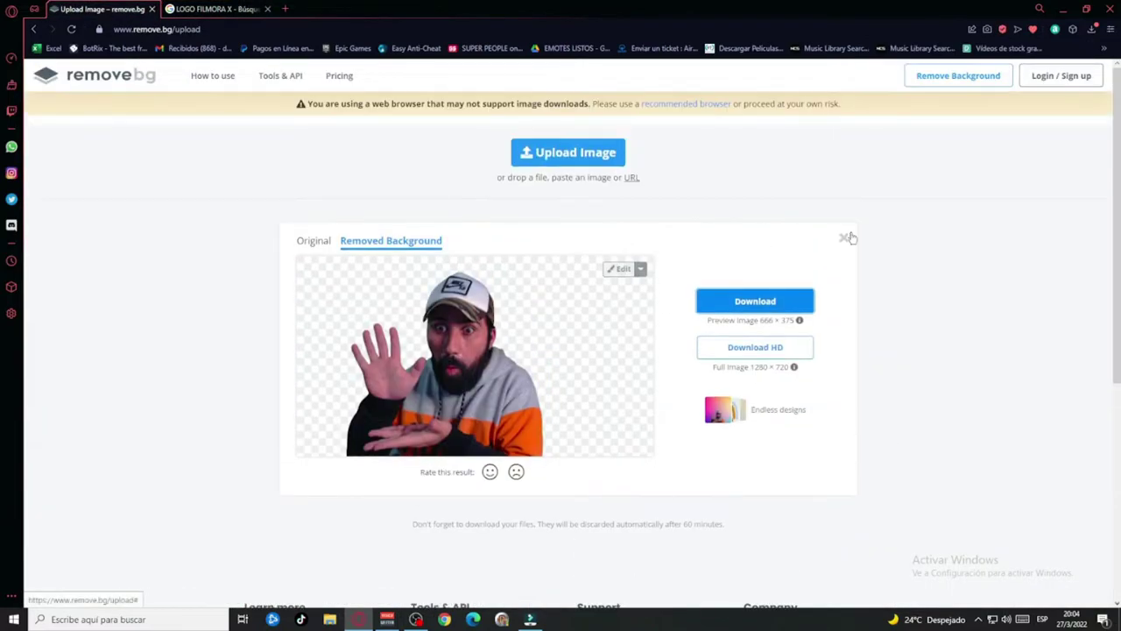
click(845, 240)
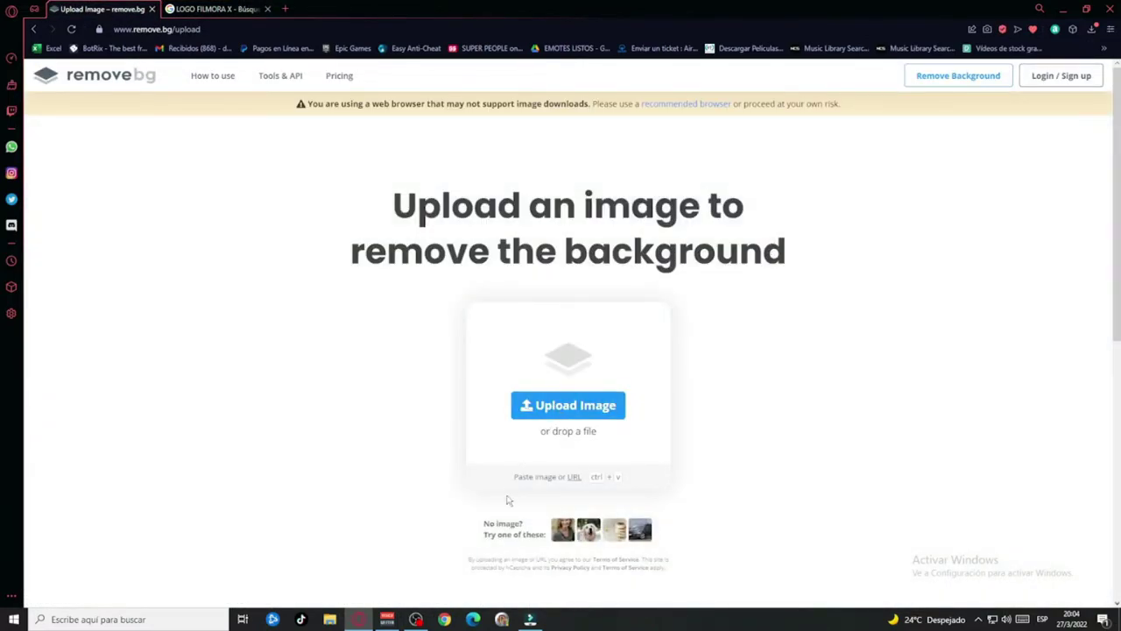
click(1092, 29)
click(1091, 107)
drag(383, 218, 710, 258)
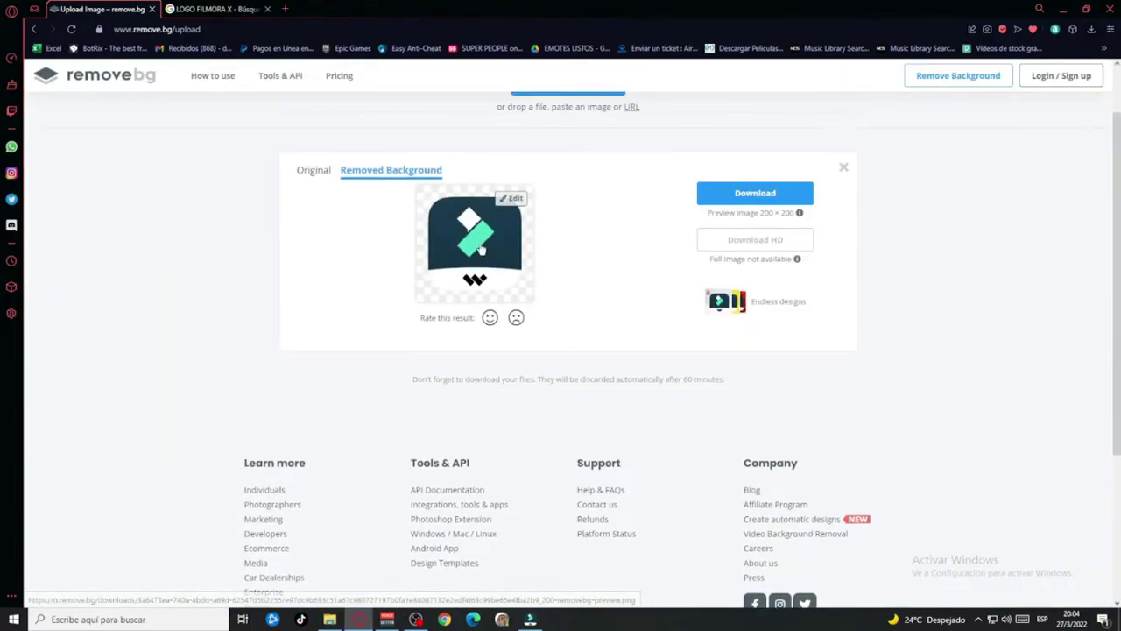
click(755, 192)
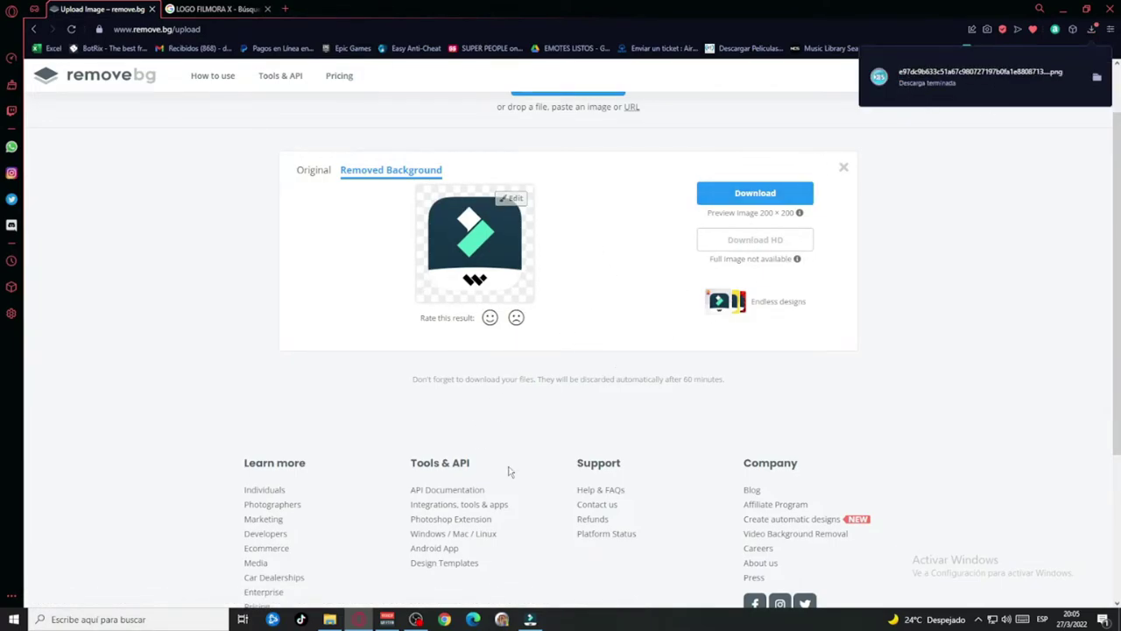
Switch to Filmora and import the background-free logo PNG from the Descargas folder into the project media.
click(530, 619)
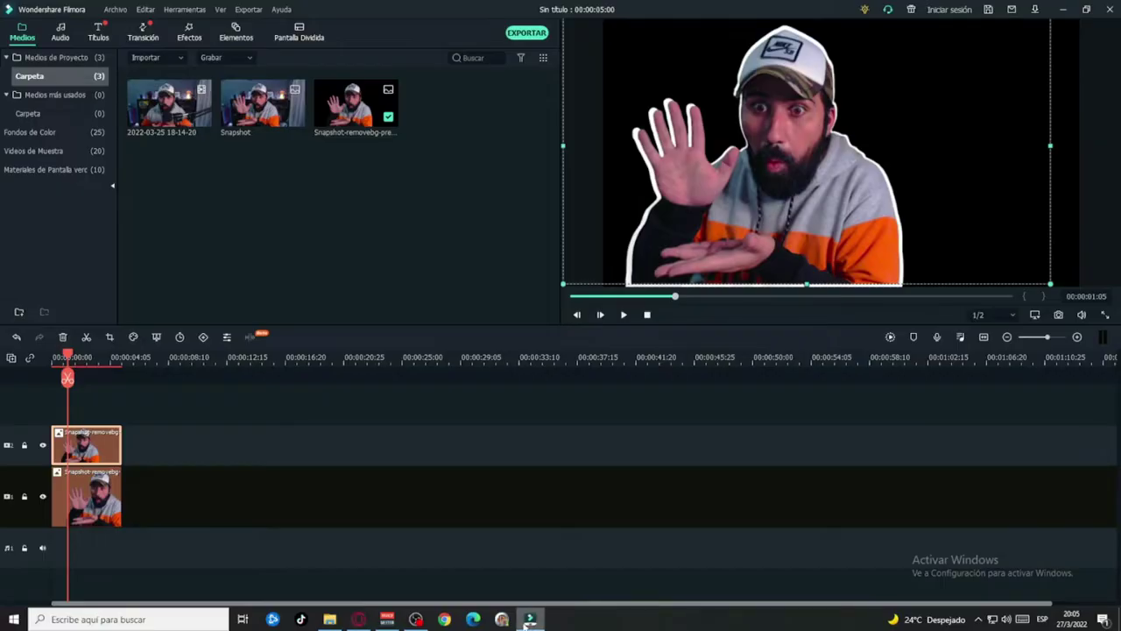
right_click(165, 211)
click(200, 223)
click(510, 296)
double_click(134, 152)
scroll(53, 175, up, 5)
click(52, 76)
click(232, 232)
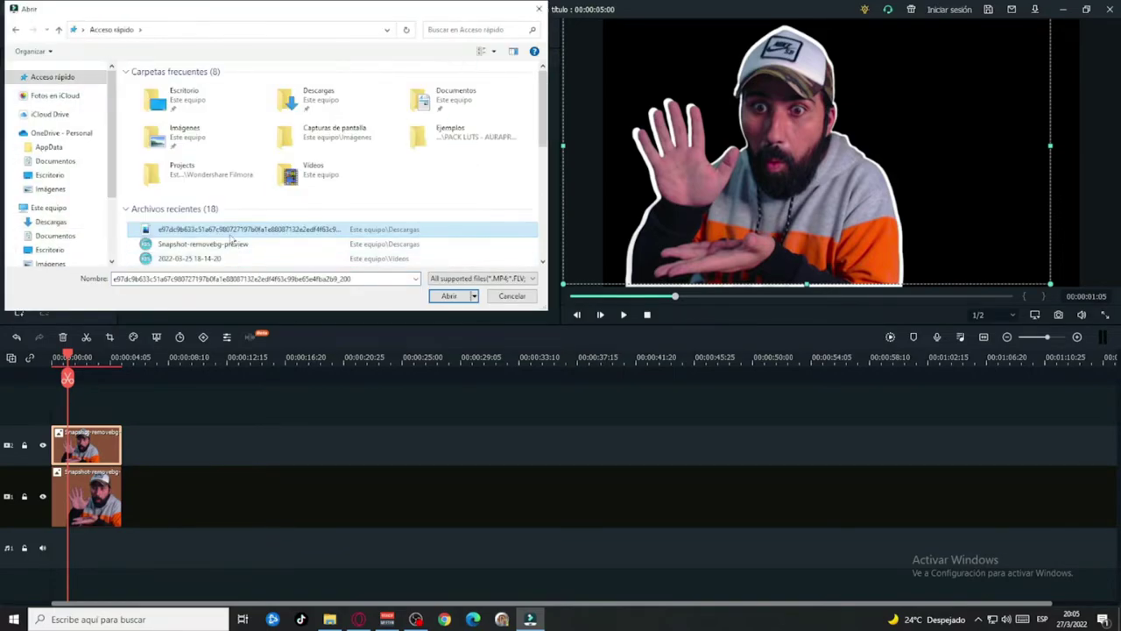
click(50, 221)
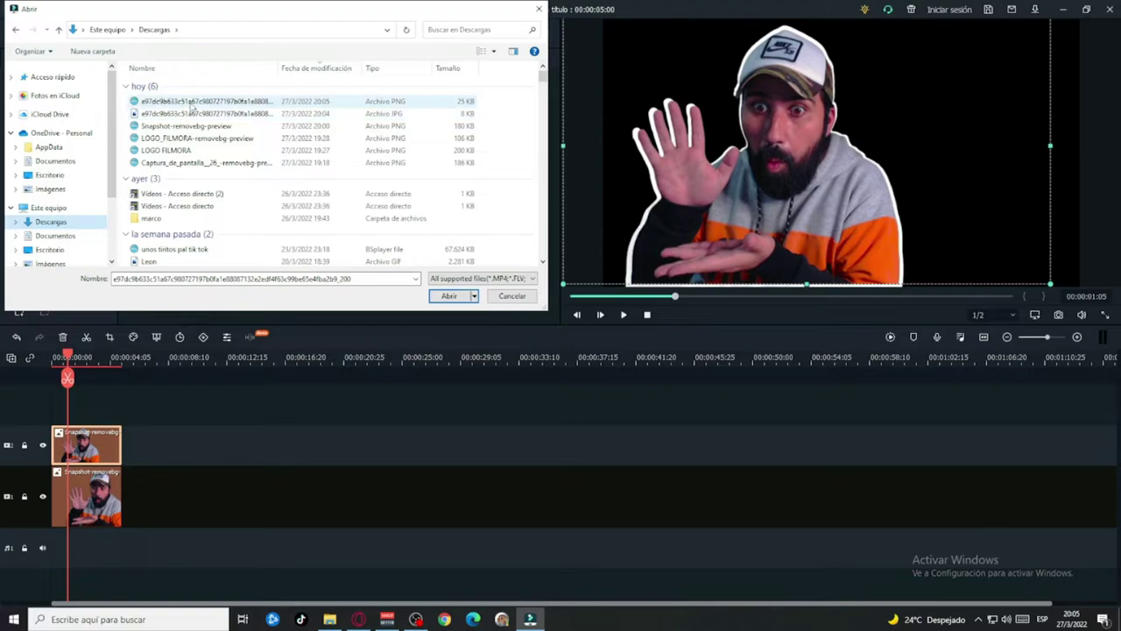
double_click(189, 103)
Place the logo on a new video track above both cutouts, then shrink it and position it above the open palm.
drag(420, 132, 109, 447)
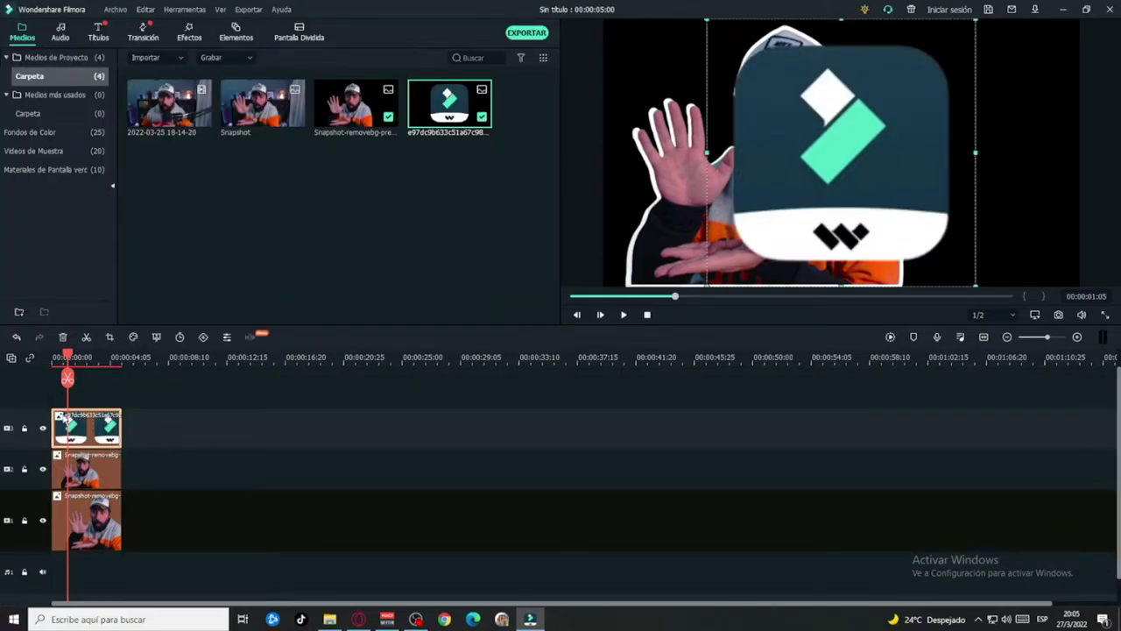
drag(817, 143, 735, 206)
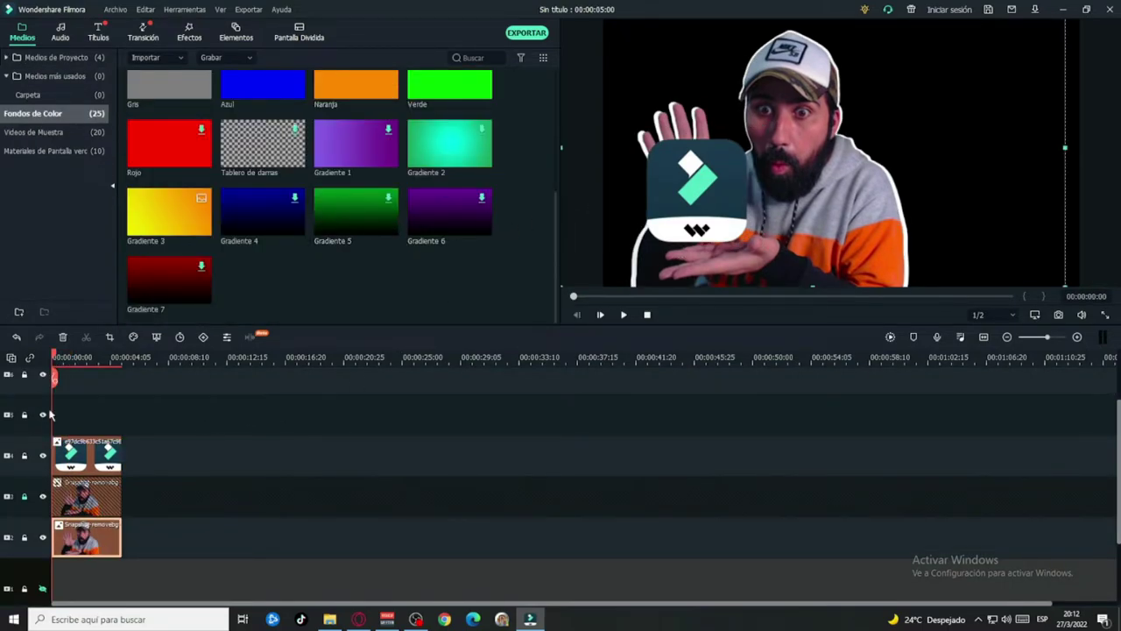
Lock the logo track and both cutout tracks, video tracks 4, 3 and 2.
click(24, 456)
click(25, 496)
click(25, 495)
click(24, 537)
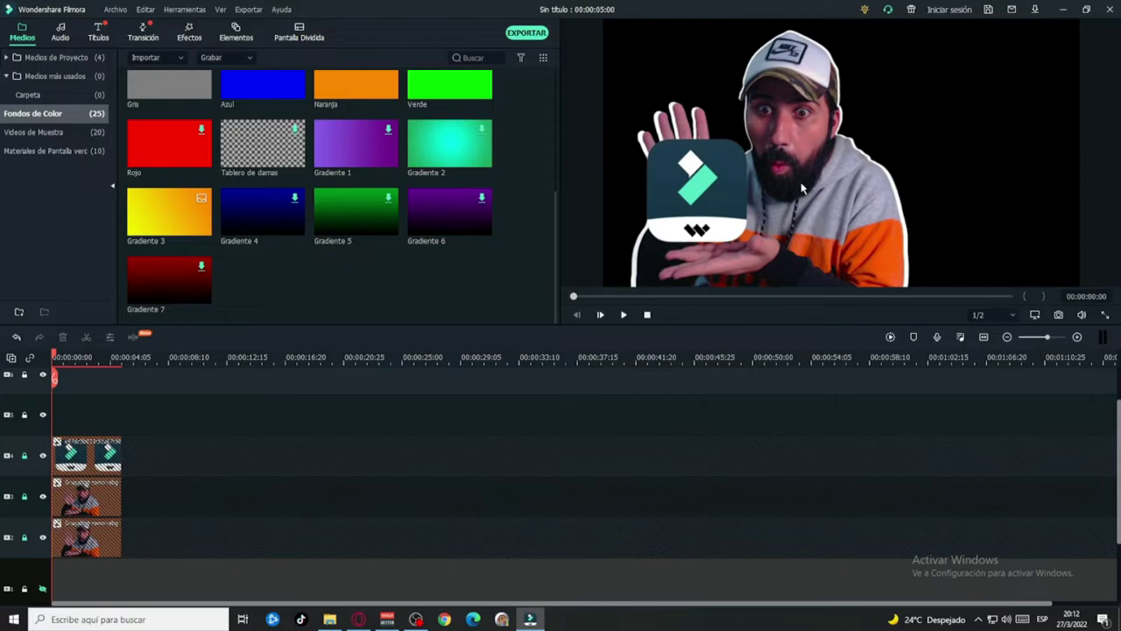
Add the Lila colour background to video track 1 beneath the cutouts and preview it at 00:00:03:25.
click(20, 118)
click(27, 94)
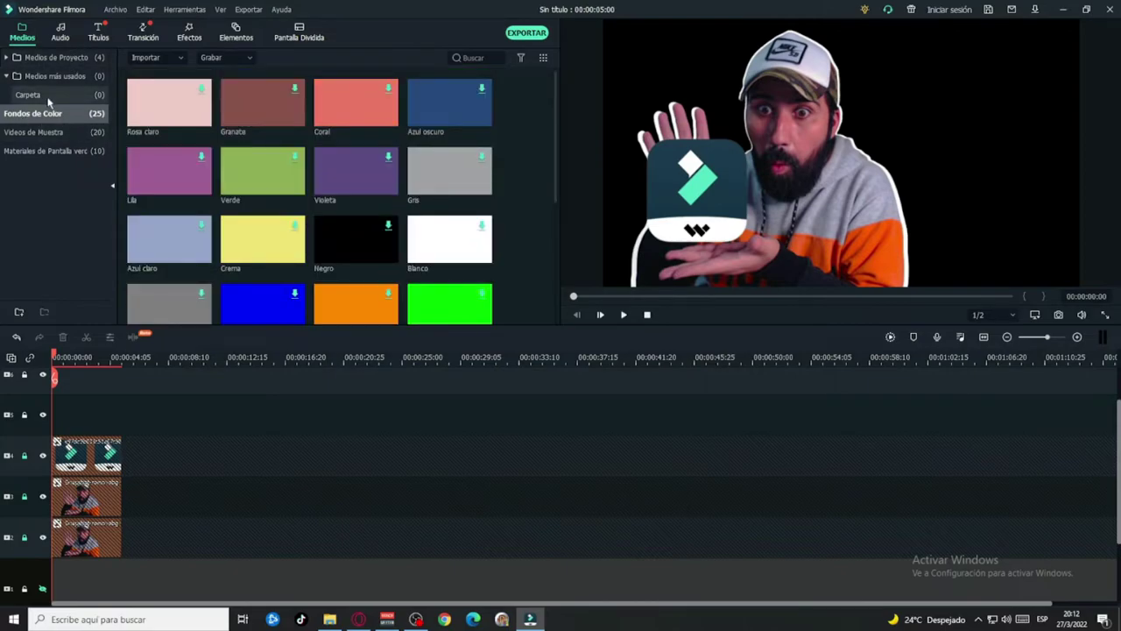
click(33, 113)
scroll(275, 176, down, 3)
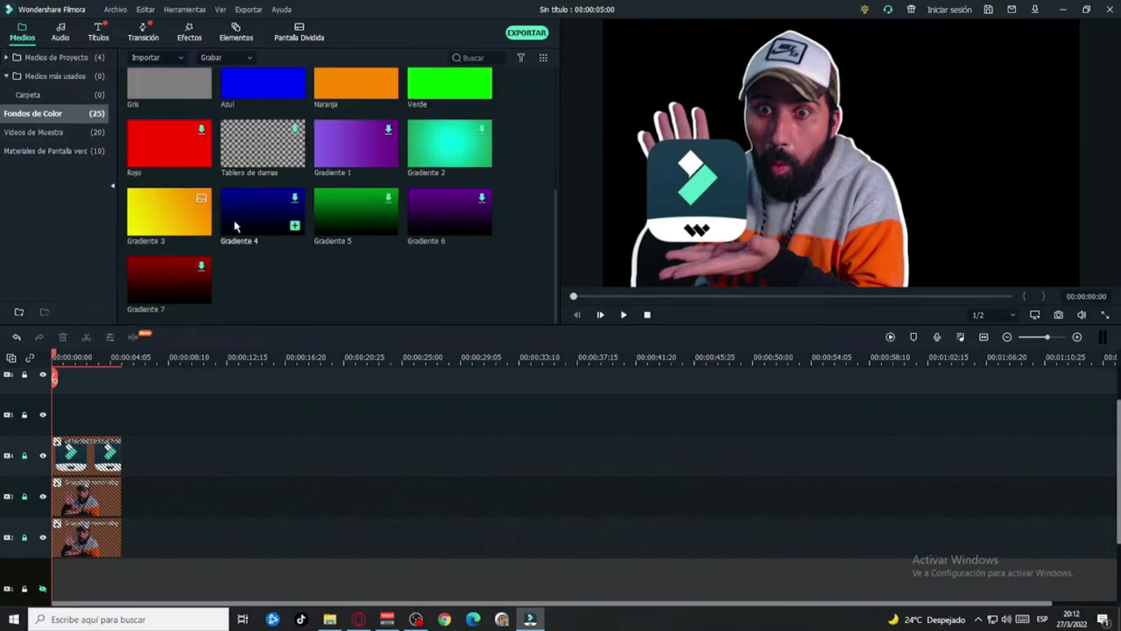
scroll(174, 210, up, 3)
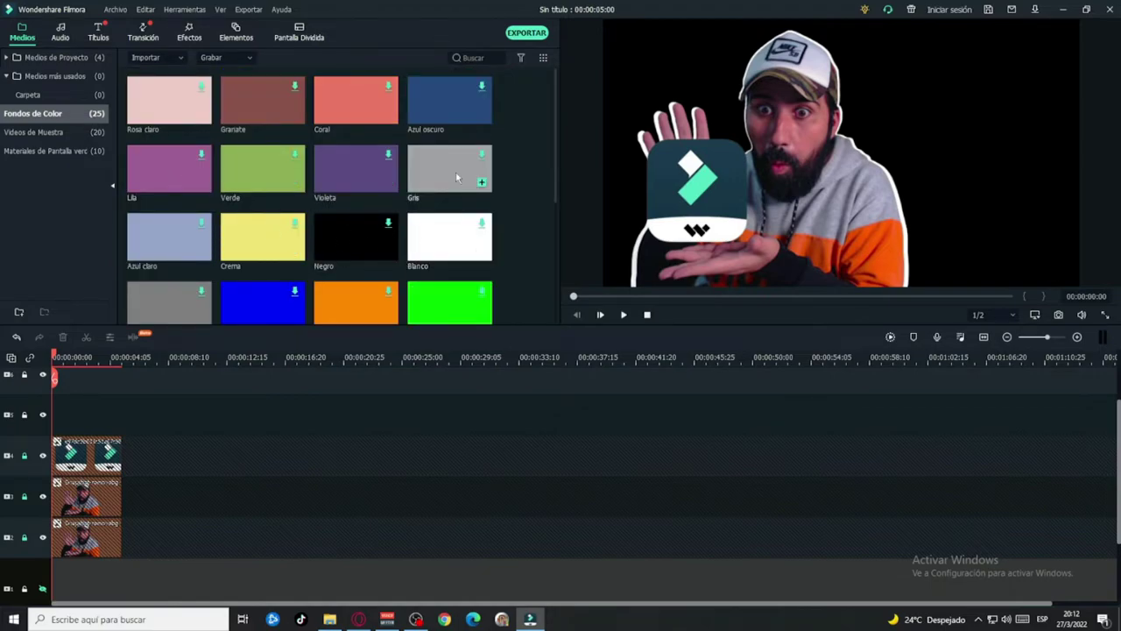
scroll(378, 234, down, 3)
scroll(166, 132, up, 3)
drag(203, 184, 139, 536)
click(103, 356)
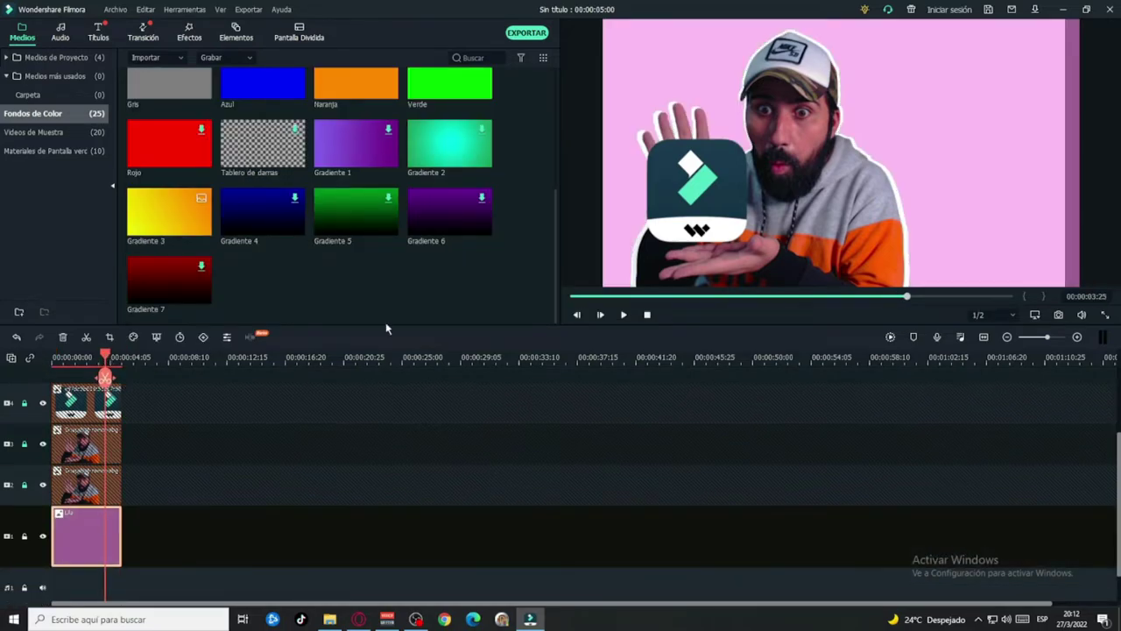
click(980, 109)
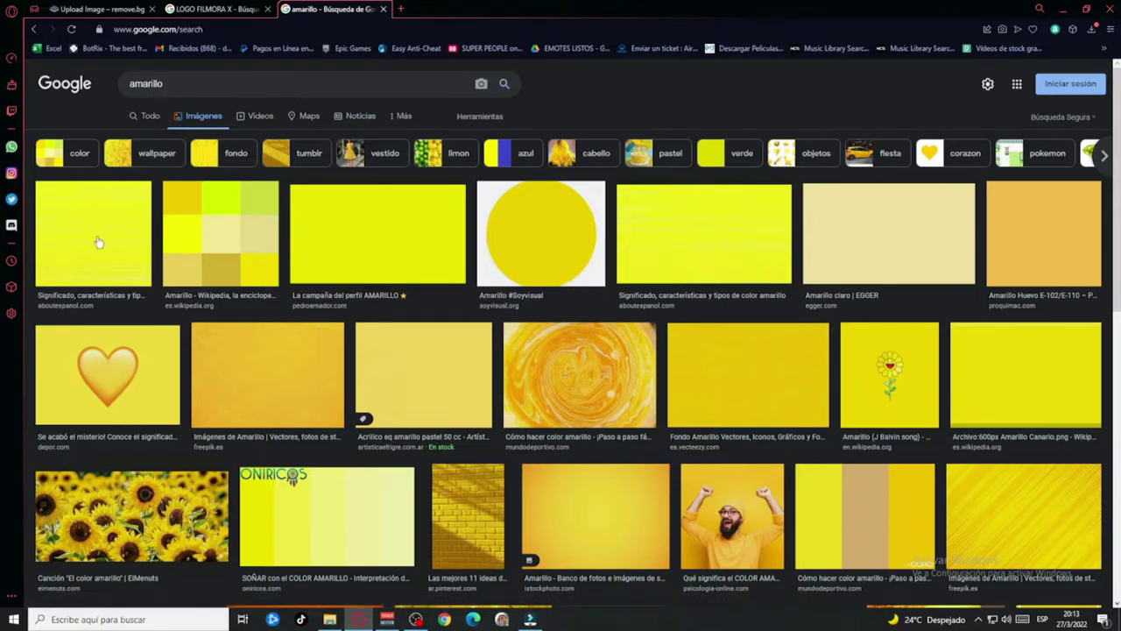
Save a plain yellow image from the amarillo search results and show the yellow background on video track 1.
click(652, 231)
right_click(936, 182)
click(788, 350)
click(460, 295)
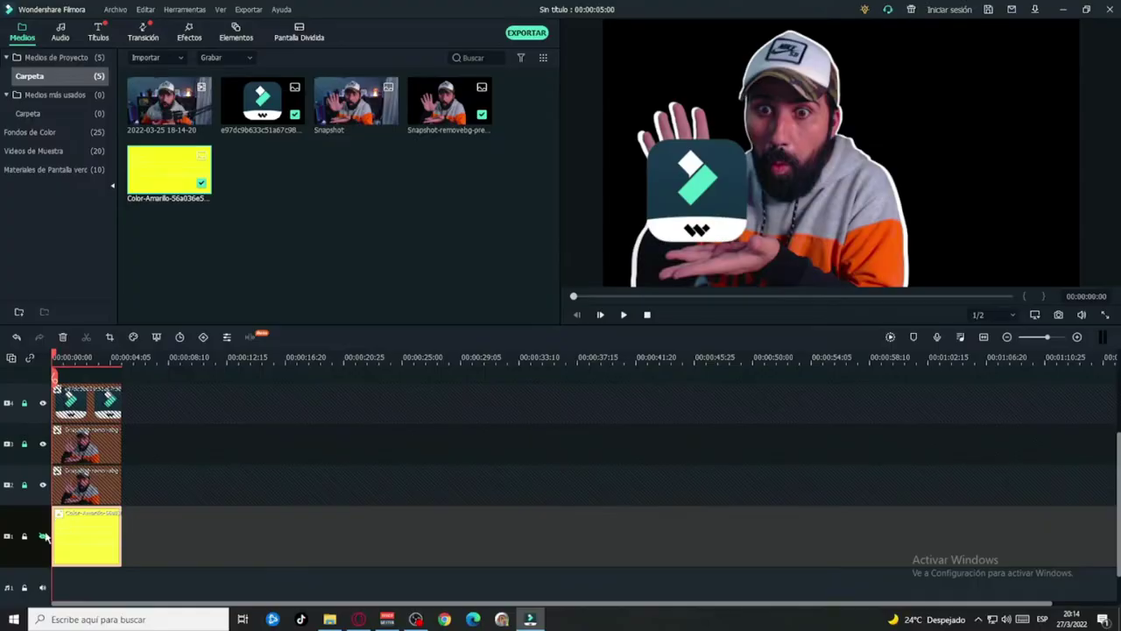
click(43, 536)
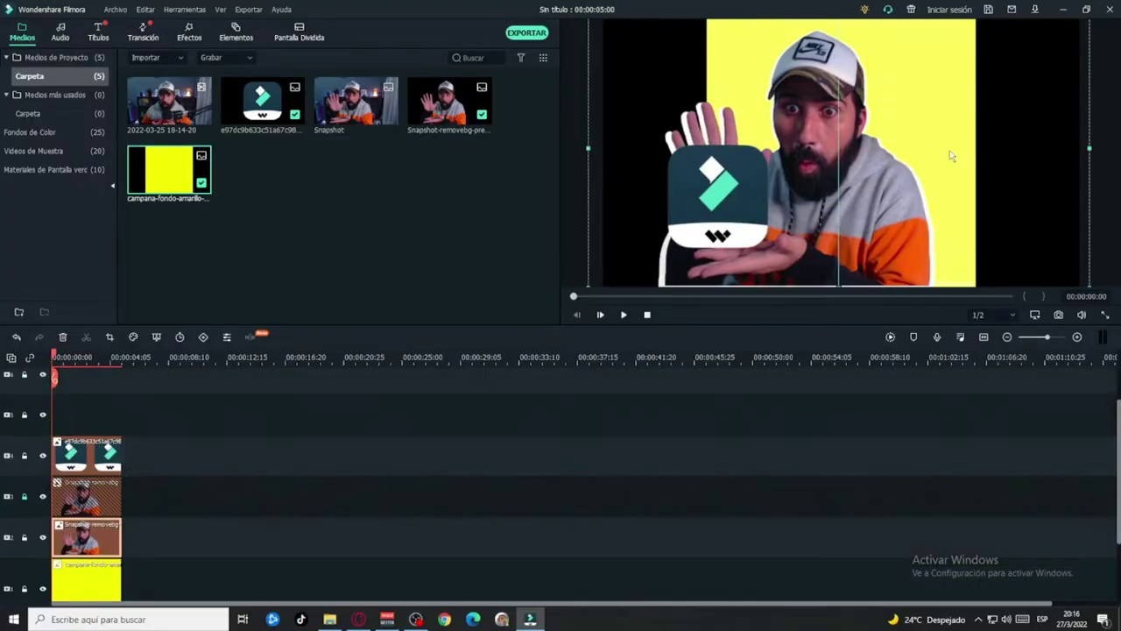
Slightly narrow the cutout on video track 2 from its left edge, and lock video tracks 4 and 2.
drag(588, 153, 591, 148)
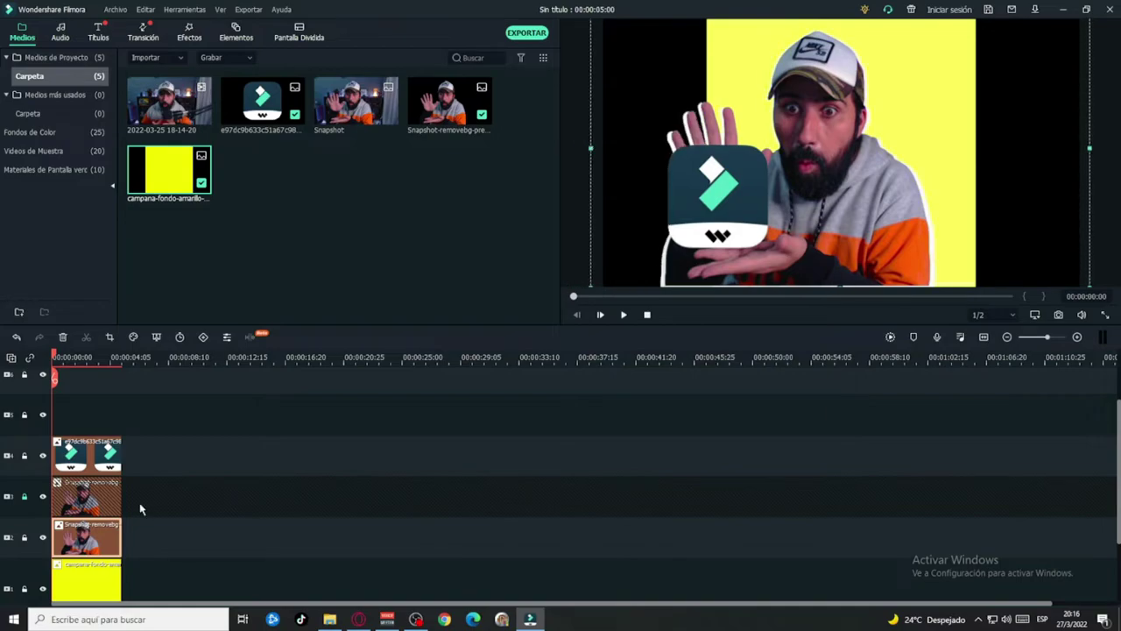
click(25, 457)
click(24, 538)
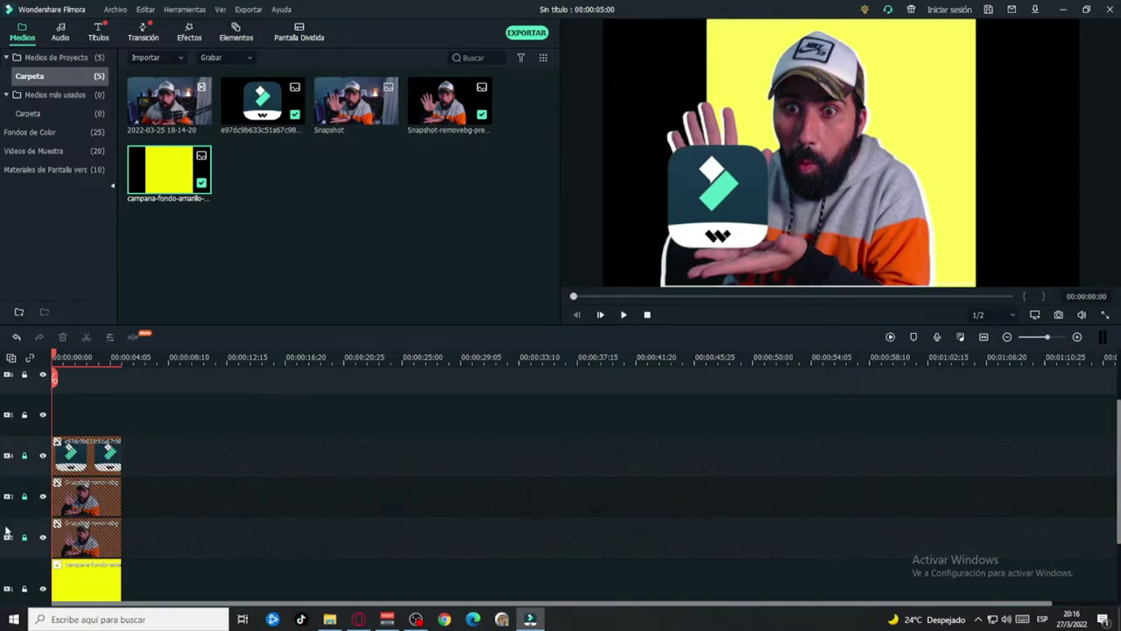
Stretch the yellow background image horizontally on both sides to fill the frame, and lock video track 1.
click(88, 582)
drag(976, 151, 1086, 153)
drag(604, 149, 573, 147)
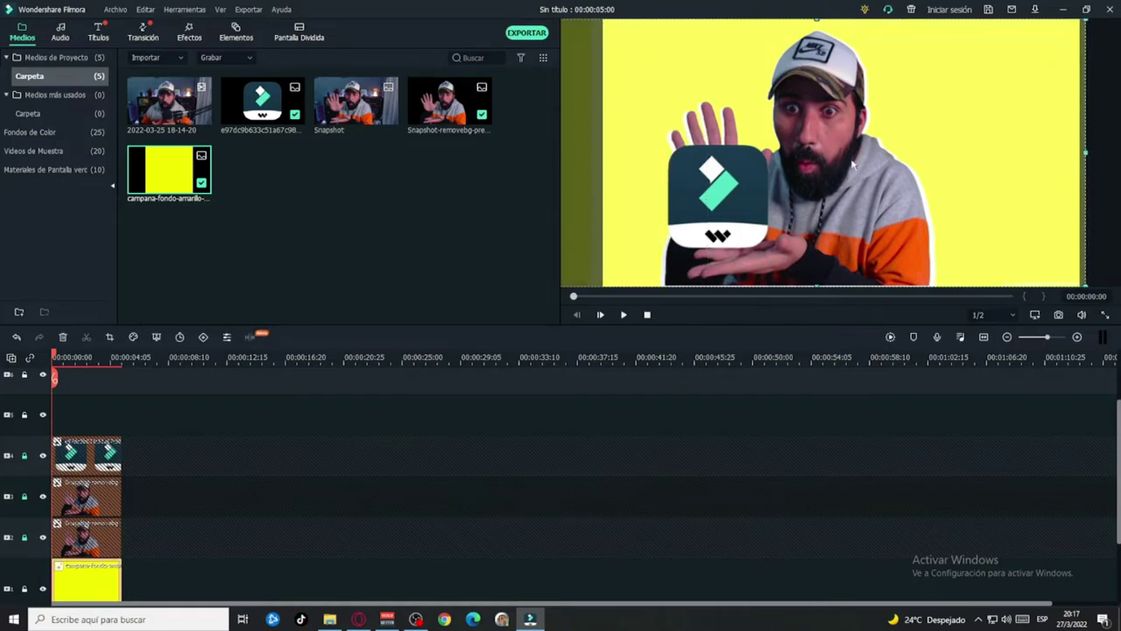
scroll(63, 525, down, 1)
click(127, 574)
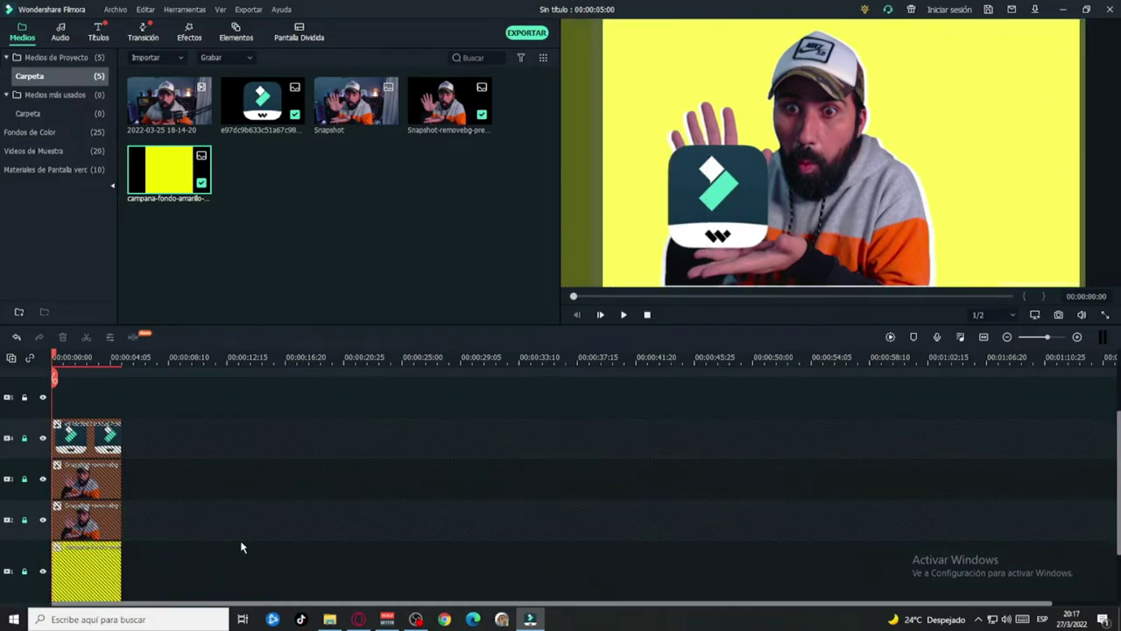
Add the Default Title from the Títulos collection to video track 5, starting at the beginning of the timeline.
click(98, 32)
click(27, 138)
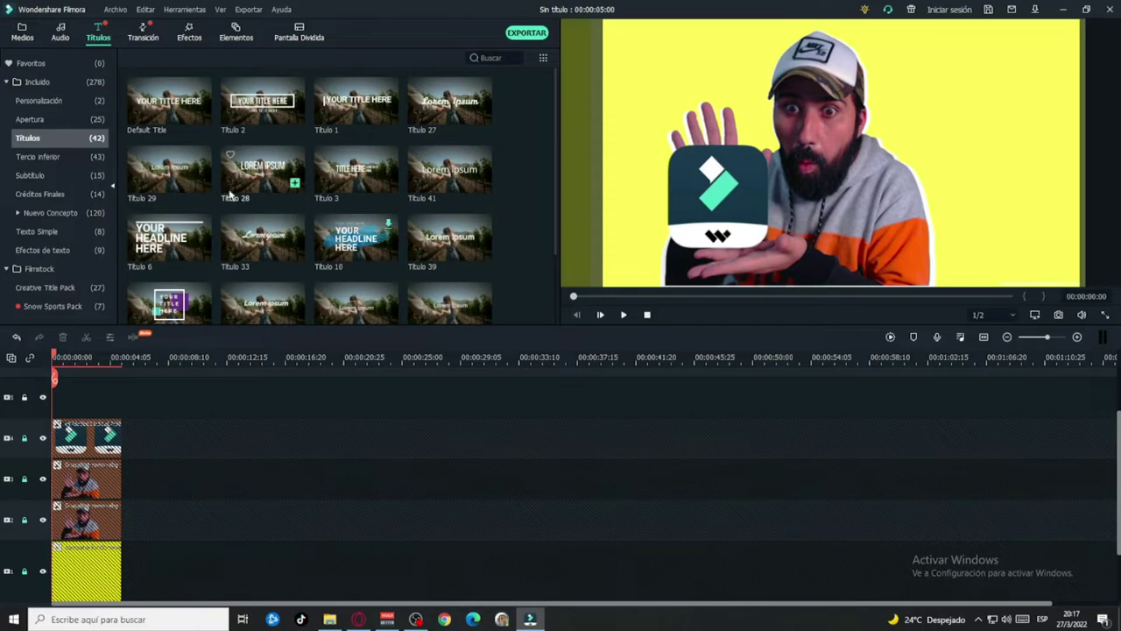
click(165, 113)
drag(165, 112, 64, 396)
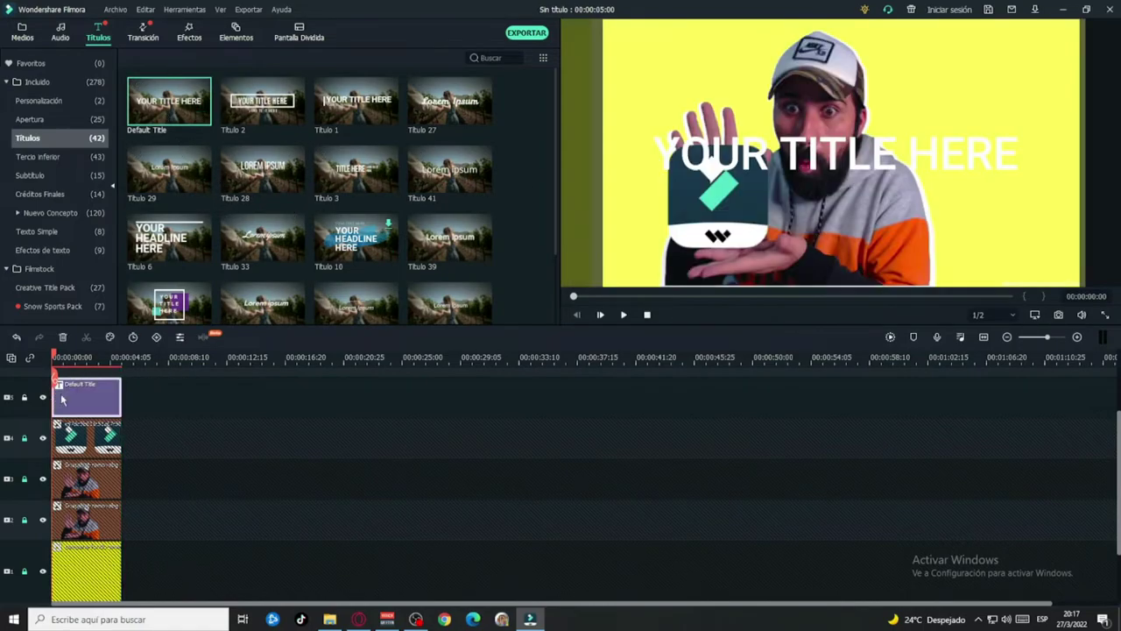
Break the title text after YOUR into two lines and move it to the yellow area beside the man's head.
drag(1070, 176, 1037, 170)
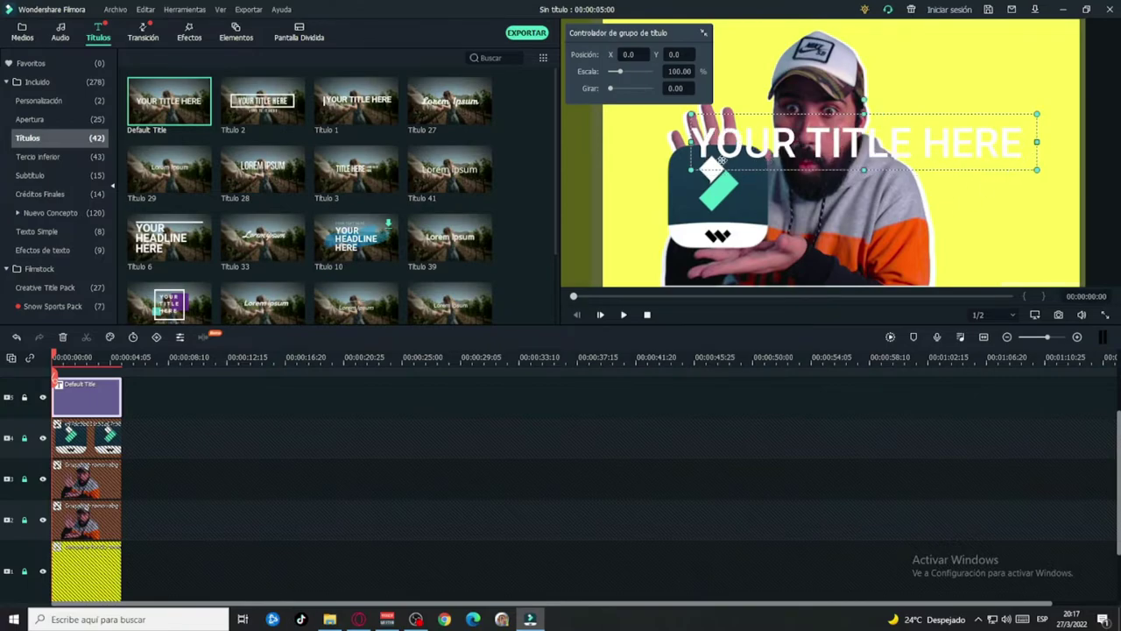
double_click(783, 141)
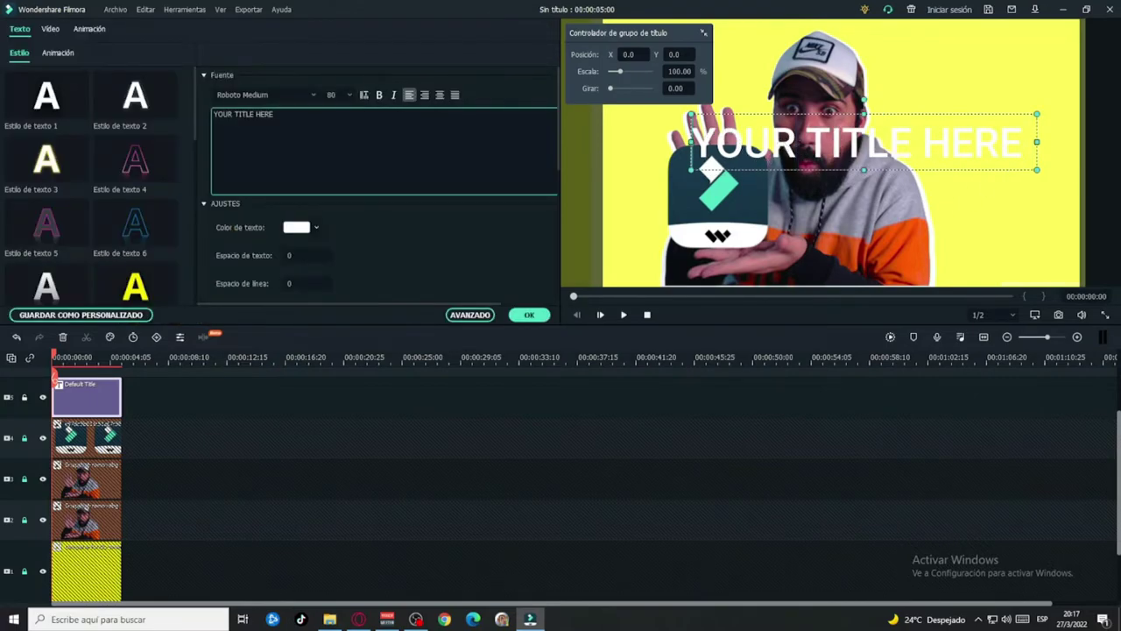
key(Return)
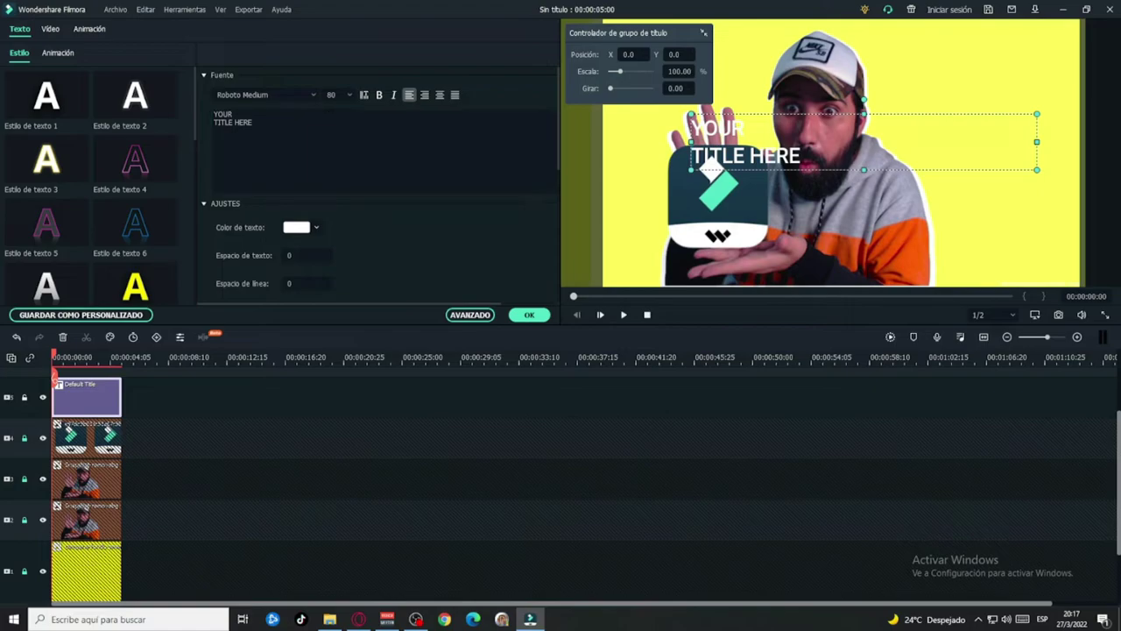
drag(745, 142, 948, 70)
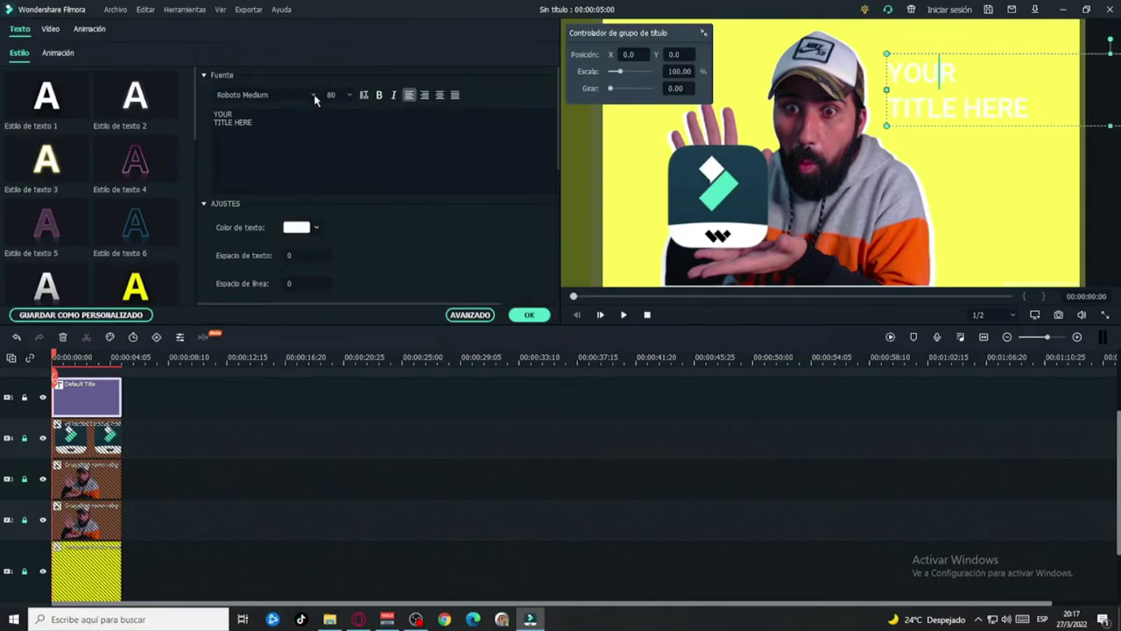
Set the title's font to Impact and enlarge the text box beside the man's head.
click(313, 94)
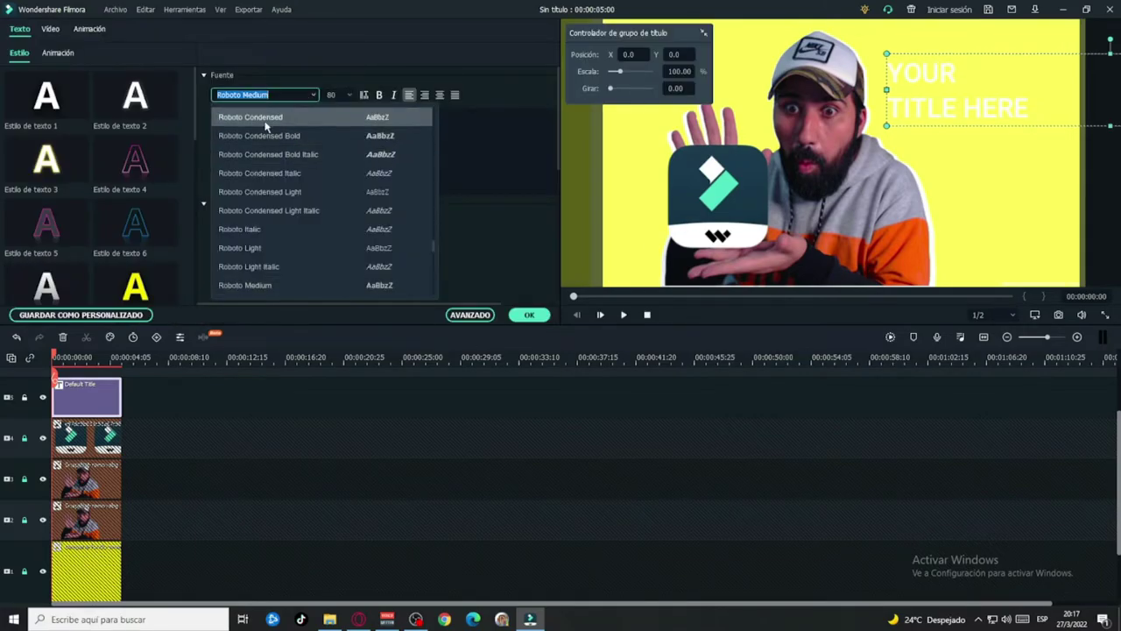
scroll(320, 176, down, 10)
scroll(339, 223, up, 10)
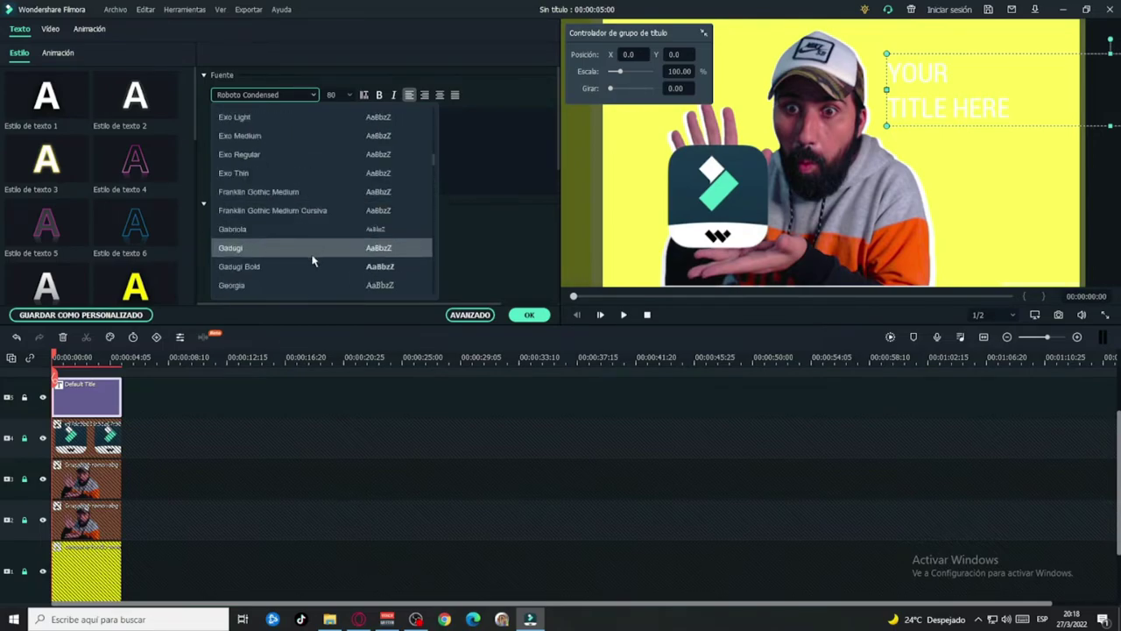
click(313, 254)
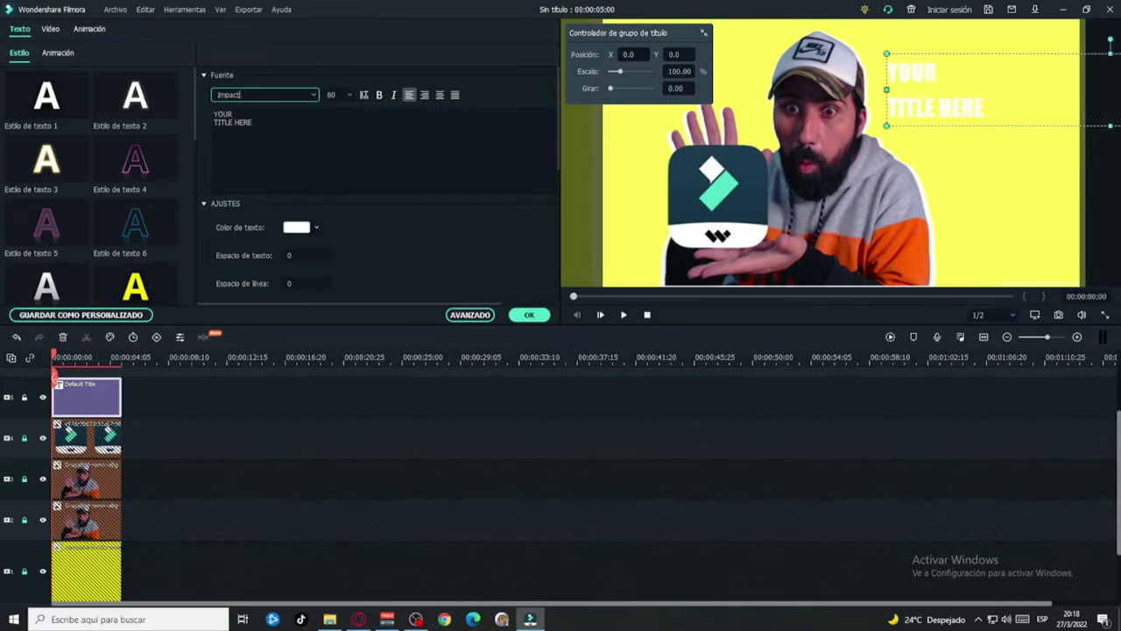
drag(815, 98, 985, 126)
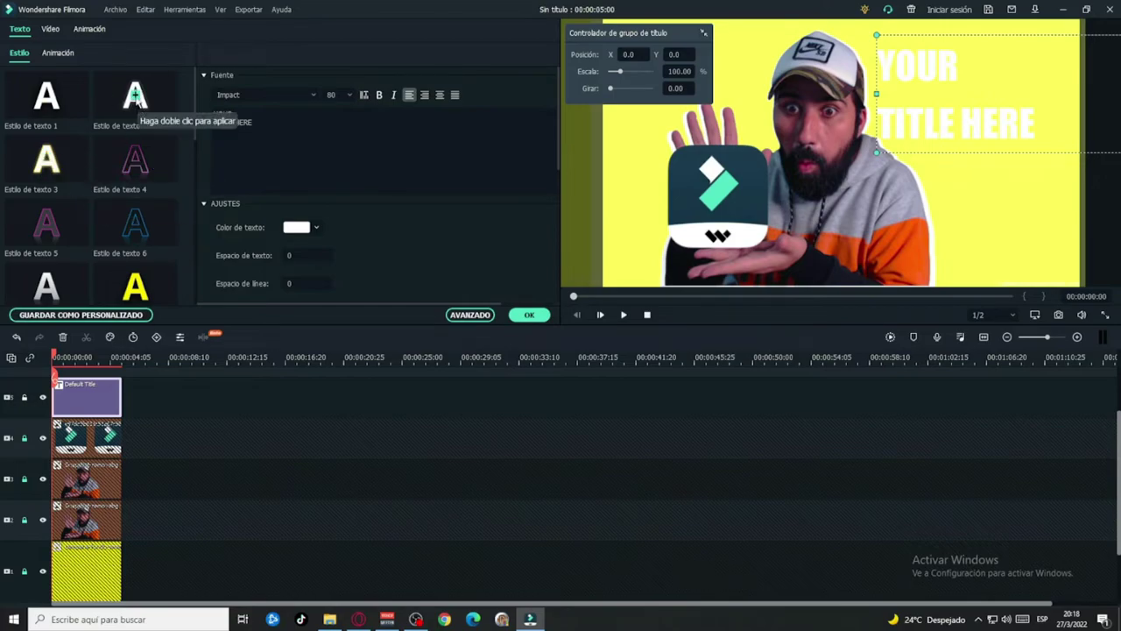
Try several preset text styles on the title, including Estilo de texto 4, 18 and 20.
double_click(139, 103)
double_click(138, 159)
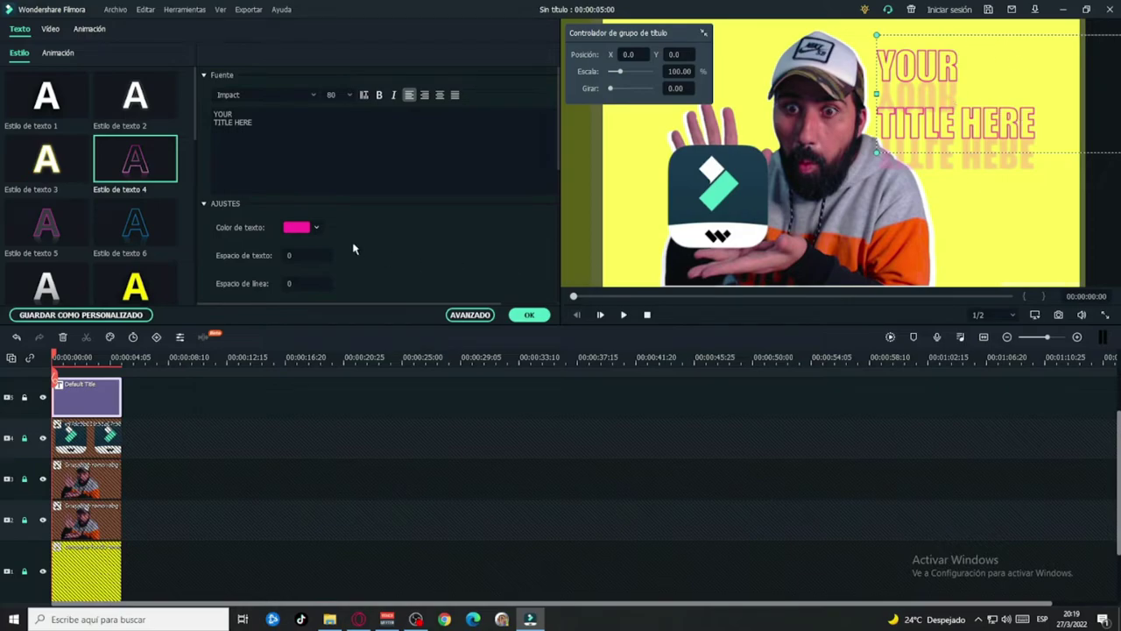
double_click(136, 285)
scroll(136, 223, down, 3)
double_click(135, 224)
scroll(136, 224, down, 3)
double_click(136, 95)
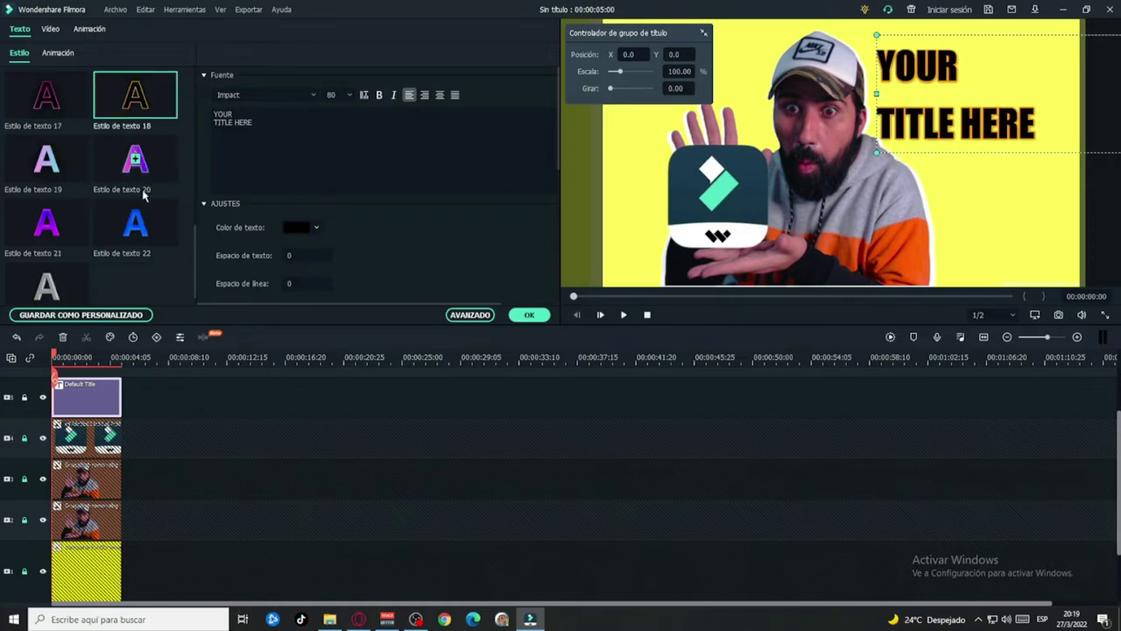
double_click(136, 224)
double_click(136, 160)
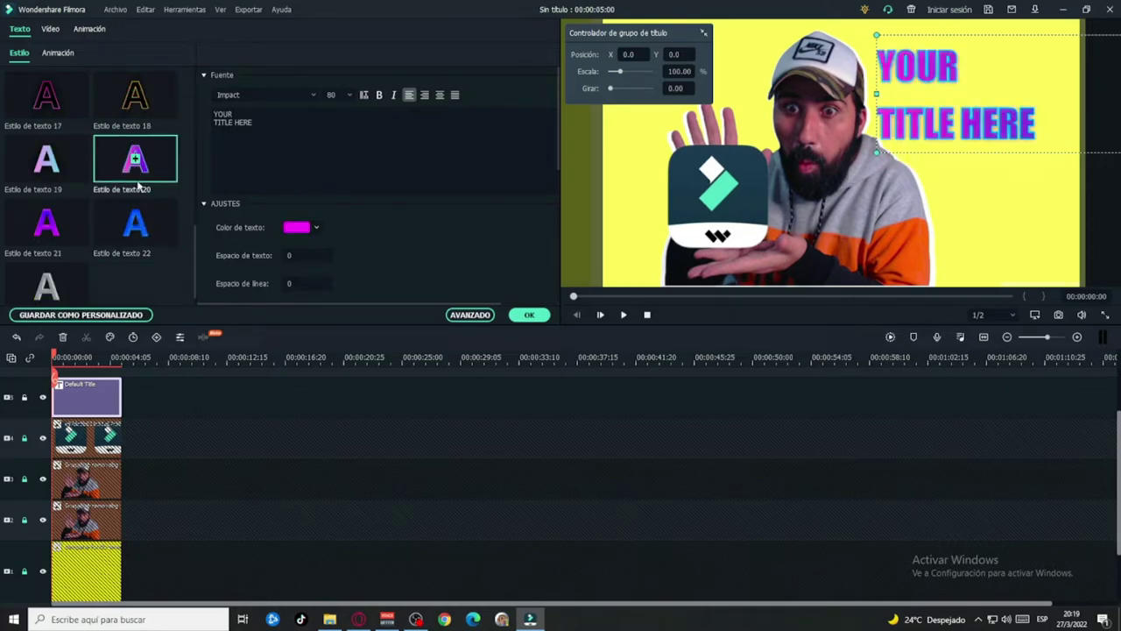
Try further preset text styles on the title, including Estilo de texto 17 and 15.
double_click(47, 159)
scroll(48, 223, up, 3)
double_click(48, 224)
double_click(50, 226)
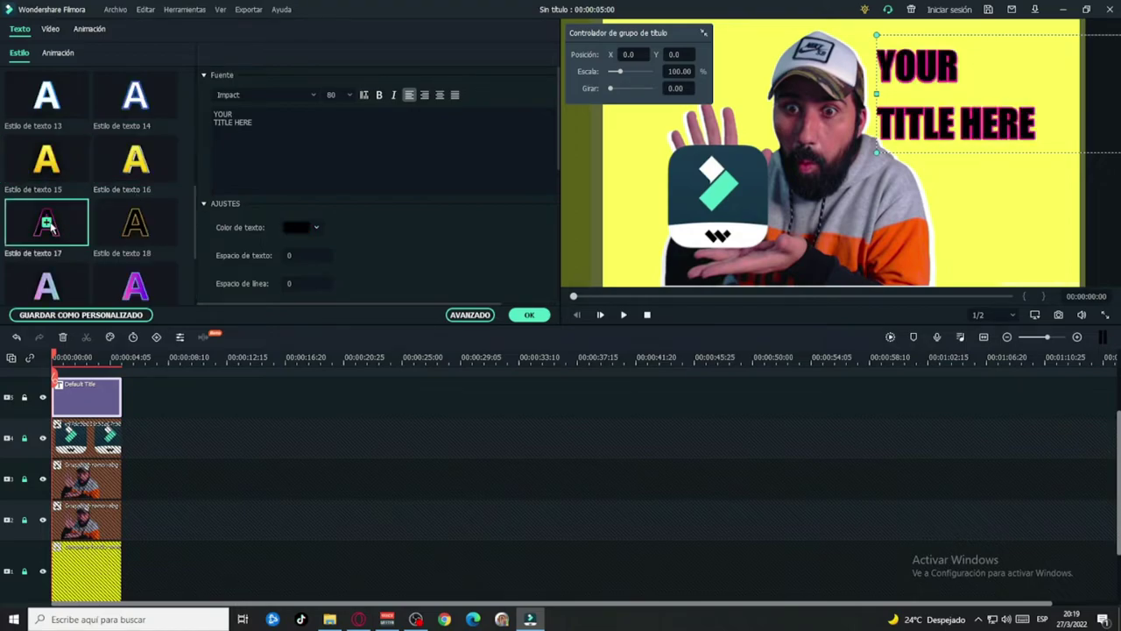
double_click(46, 160)
scroll(48, 167, up, 2)
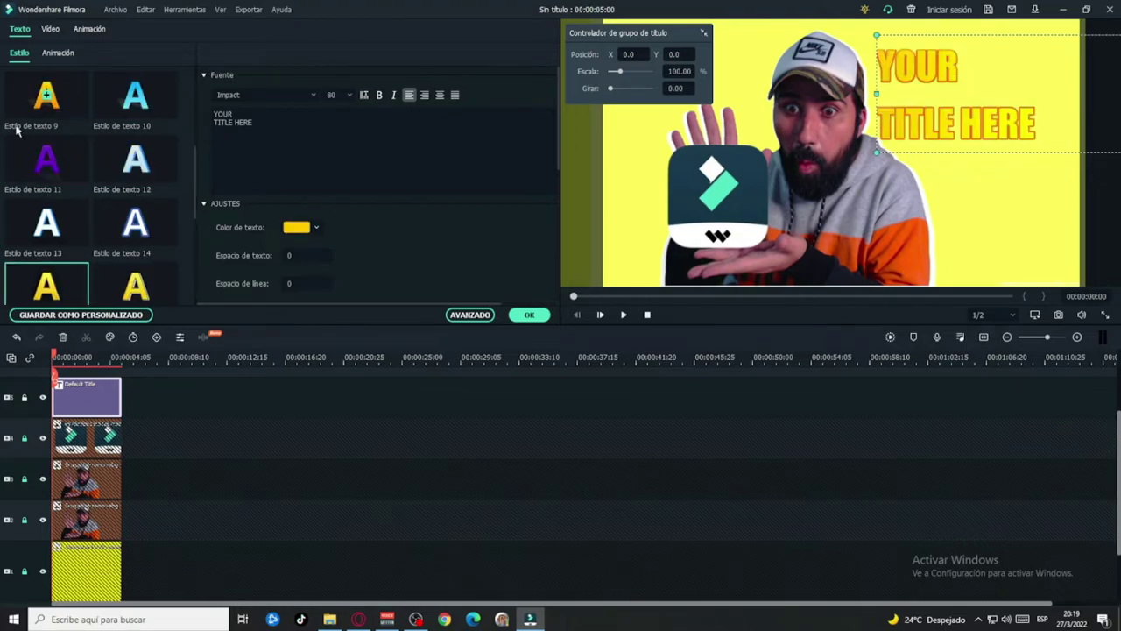
scroll(91, 229, down, 2)
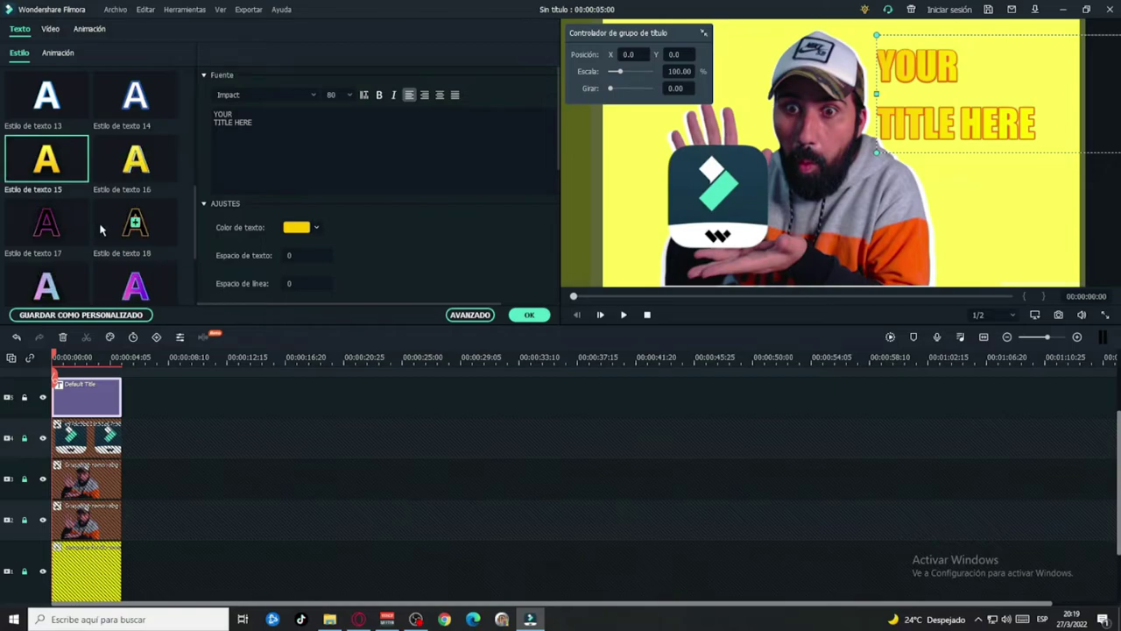
double_click(135, 159)
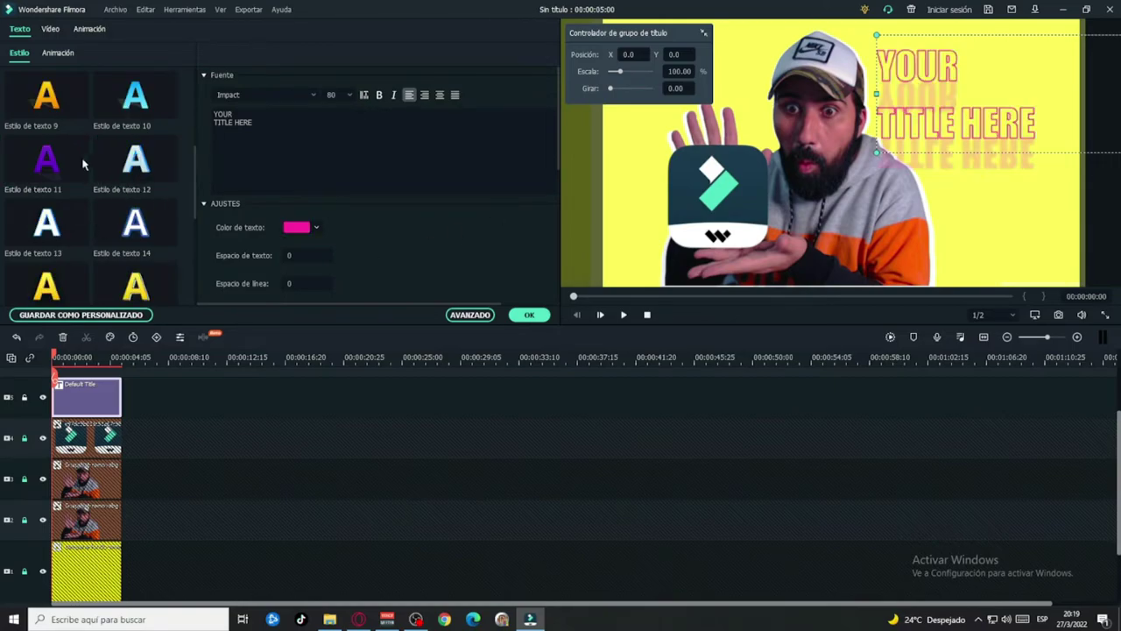
Apply Estilo de texto 18 to the title and recolour its text with a custom cyan.
double_click(136, 224)
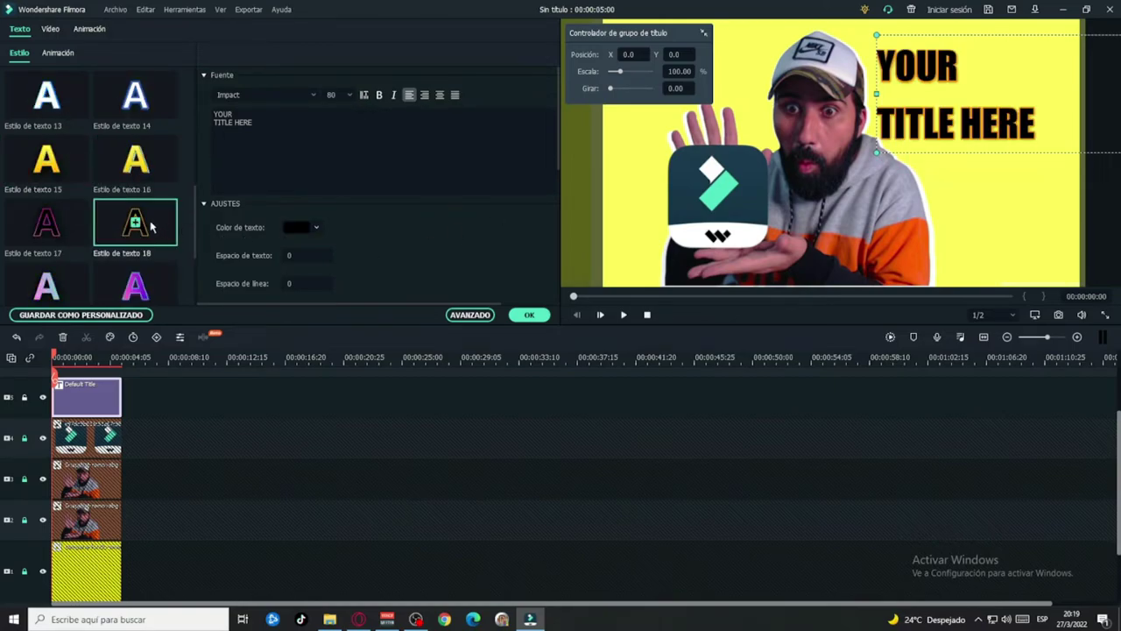
click(316, 228)
click(322, 258)
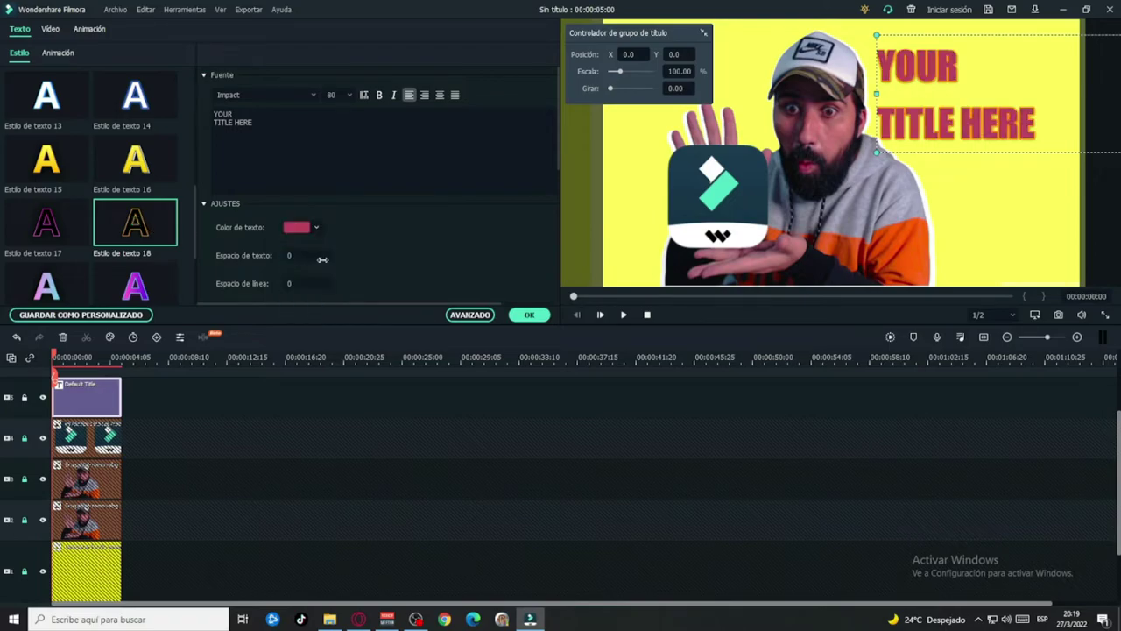
click(316, 228)
click(319, 308)
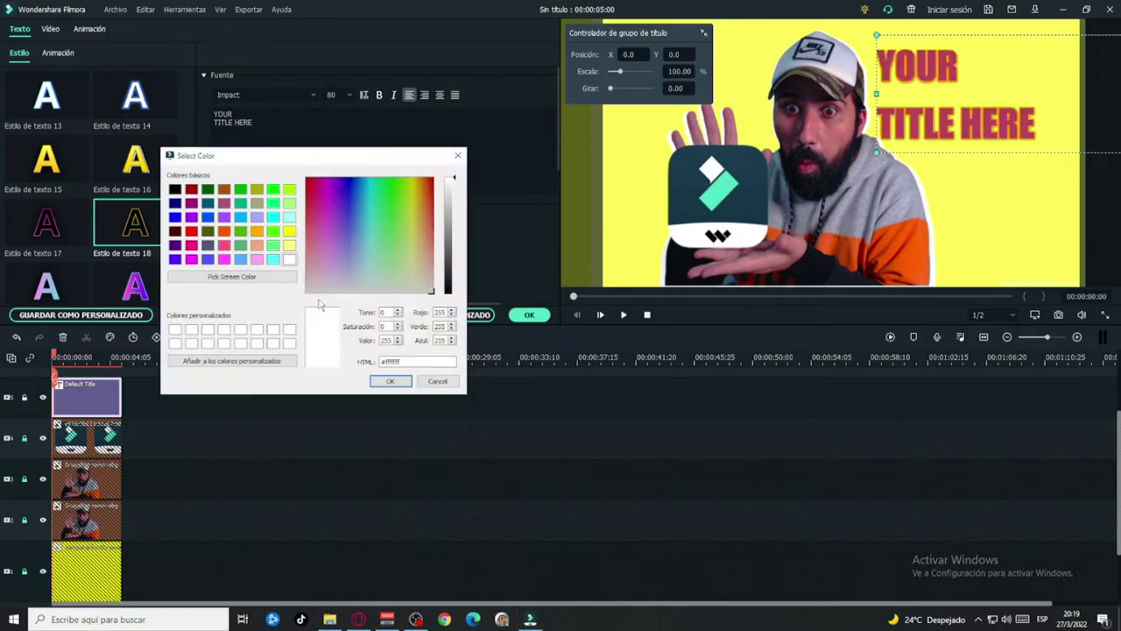
click(371, 182)
click(388, 381)
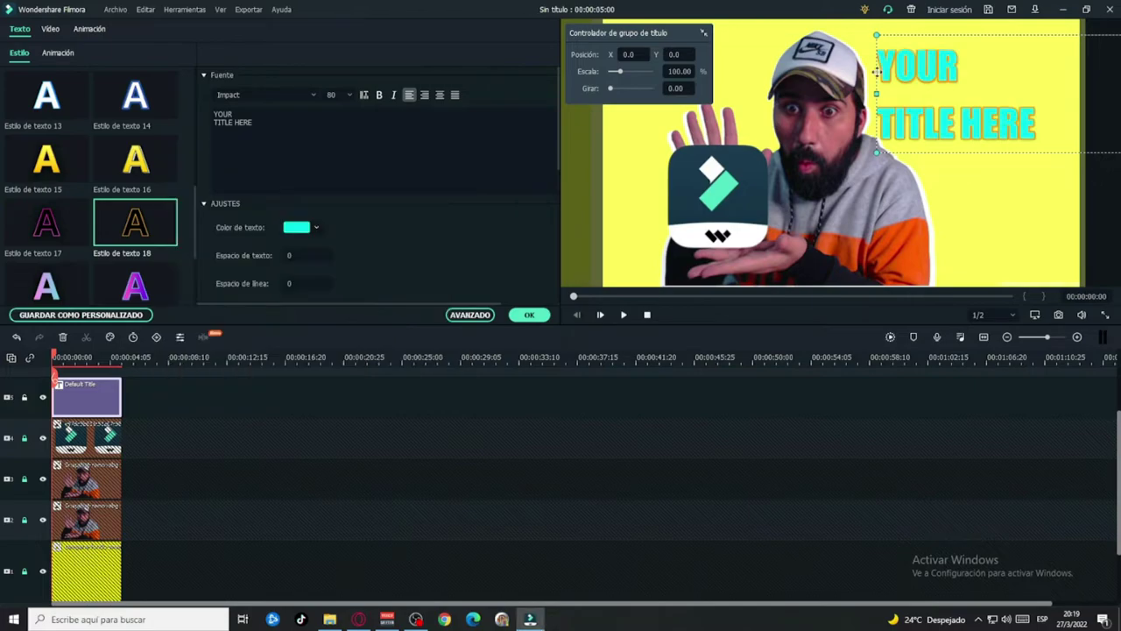
Replace the title's two lines with MINIATURAS and FILMORA X, and collapse the title group controller.
double_click(946, 115)
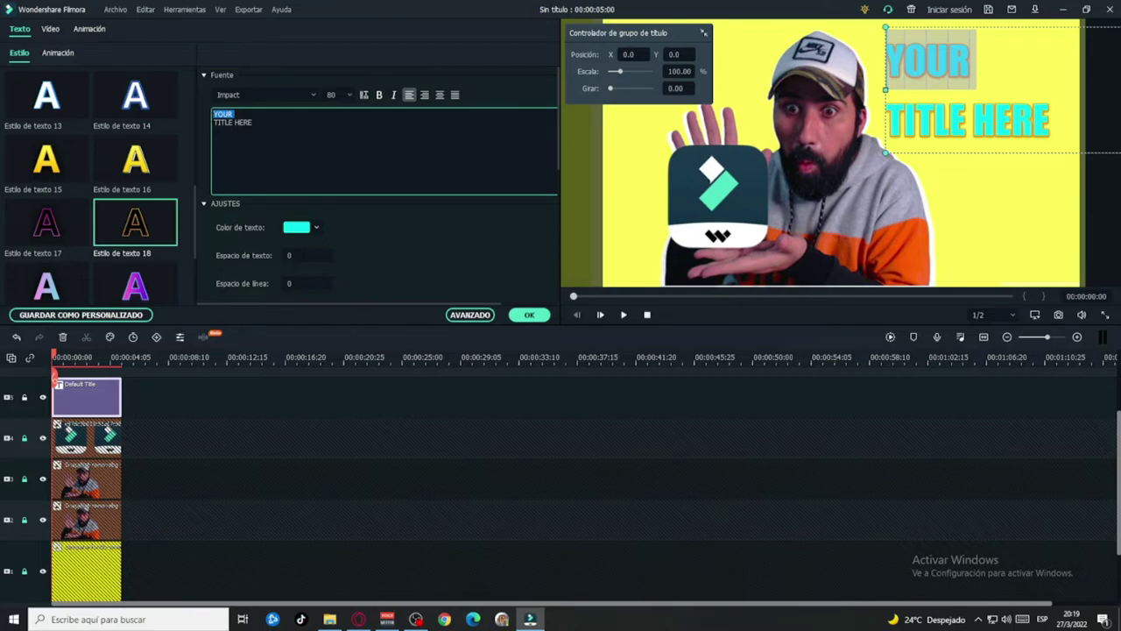
text(MINI)
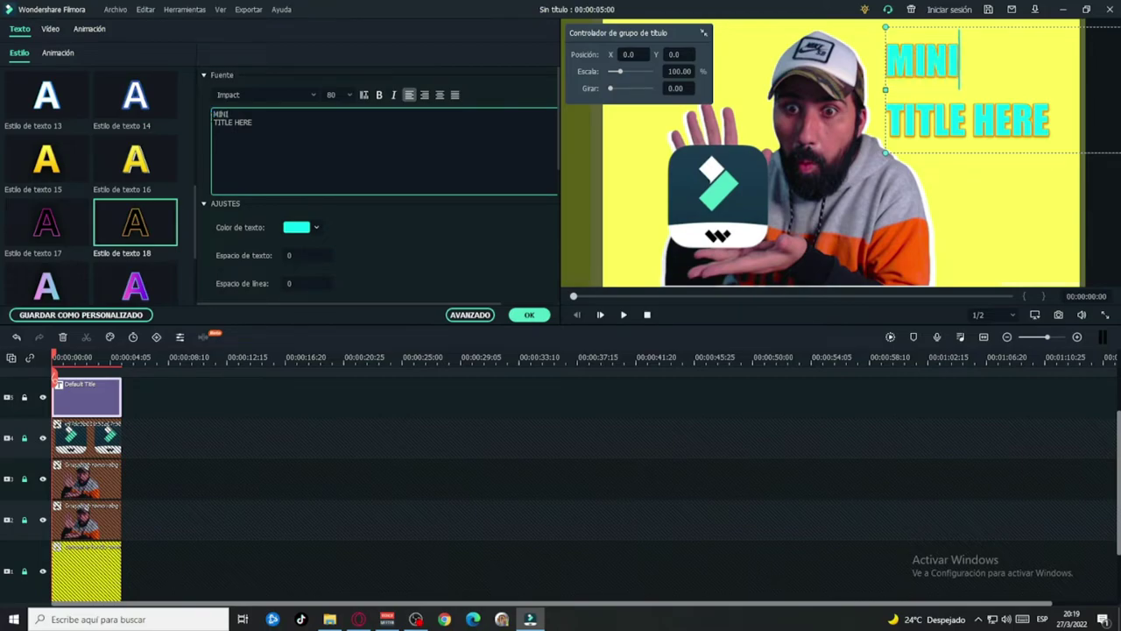
text(ATURAS)
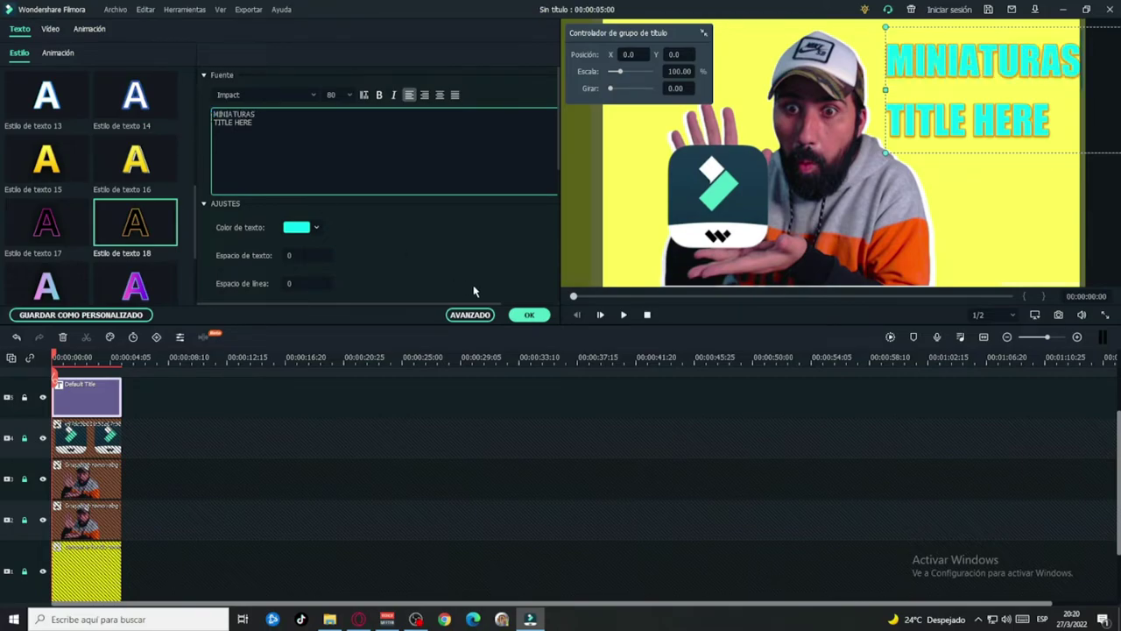
key(shift+Left)
key(shift+Left)
key(shift+Left)
key(shift+Left)
key(shift+Left)
key(shift+Left)
key(shift+Left)
key(shift+Left)
key(shift+Left)
key(shift+Left)
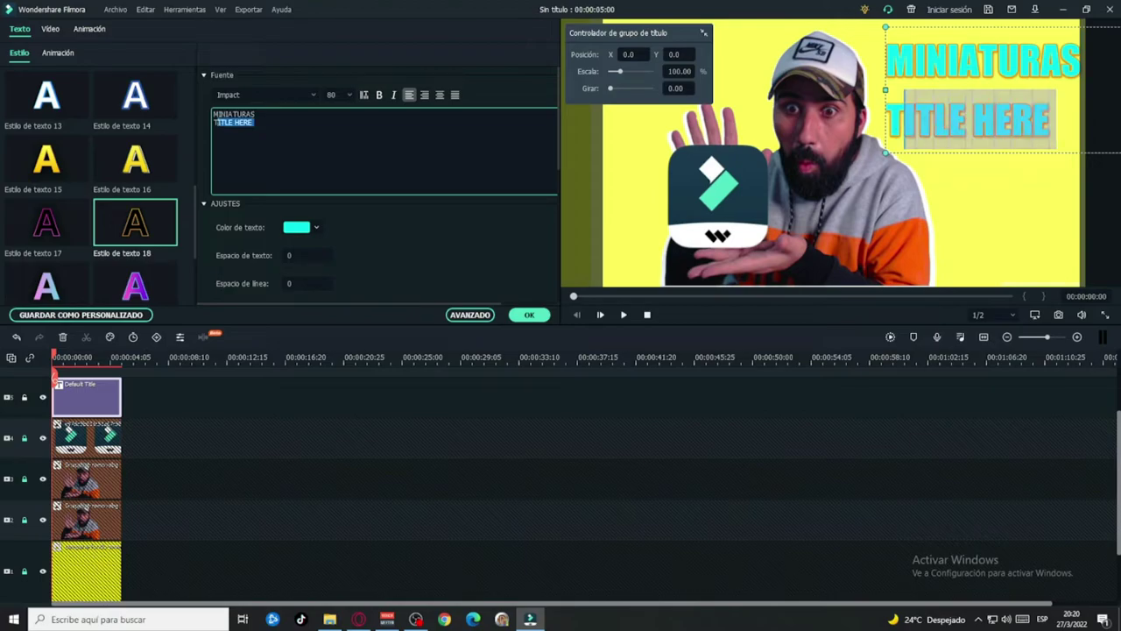
text(FILMORA X)
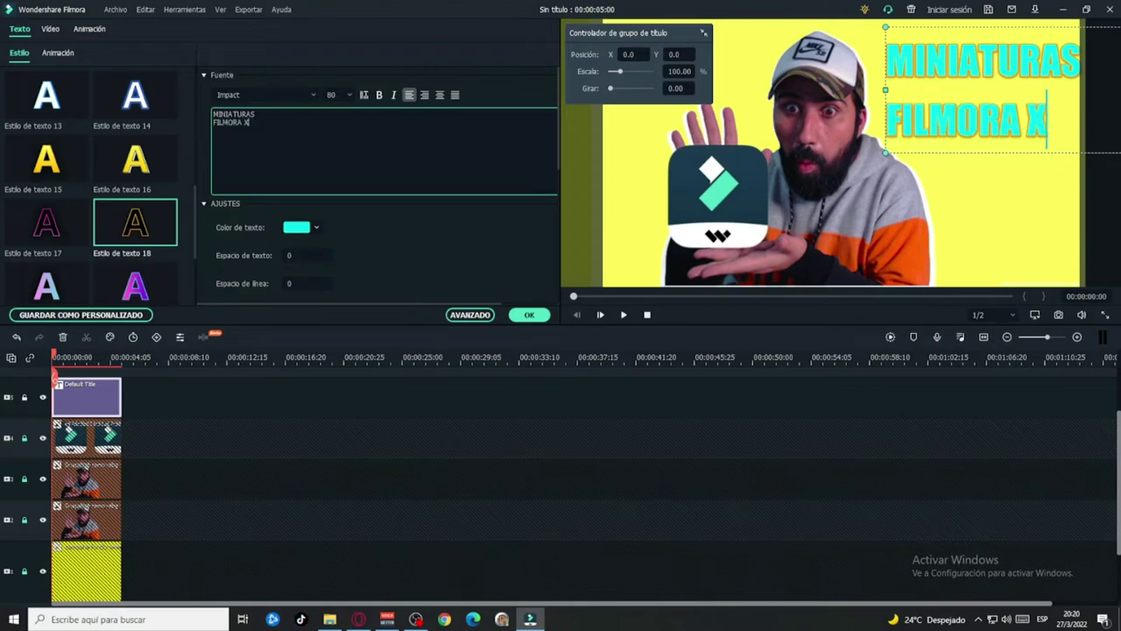
click(703, 32)
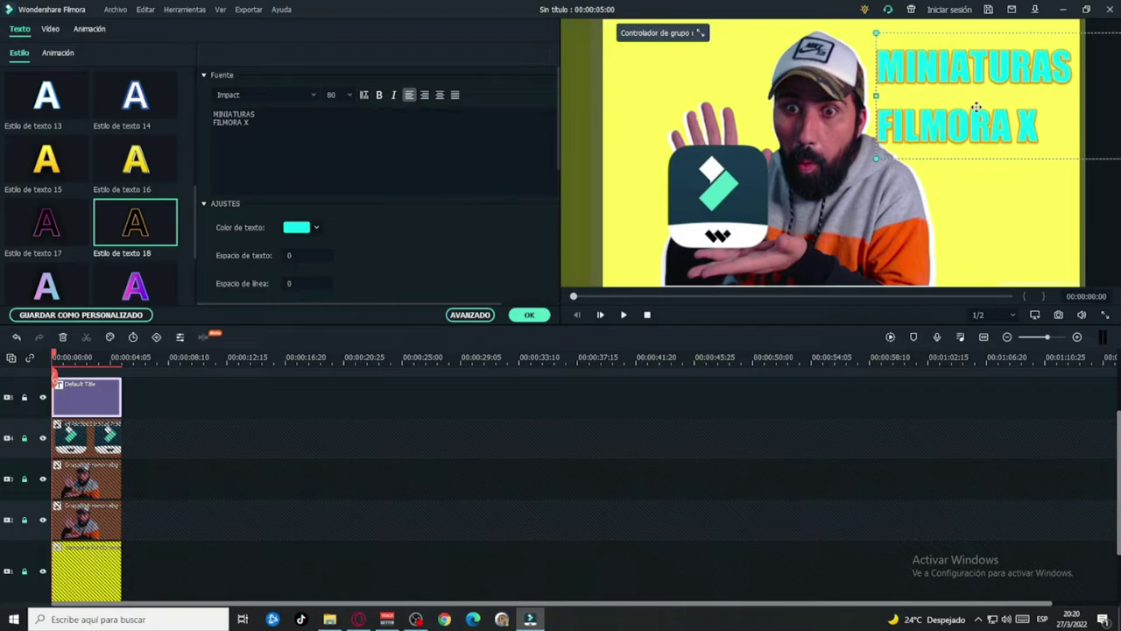
click(972, 112)
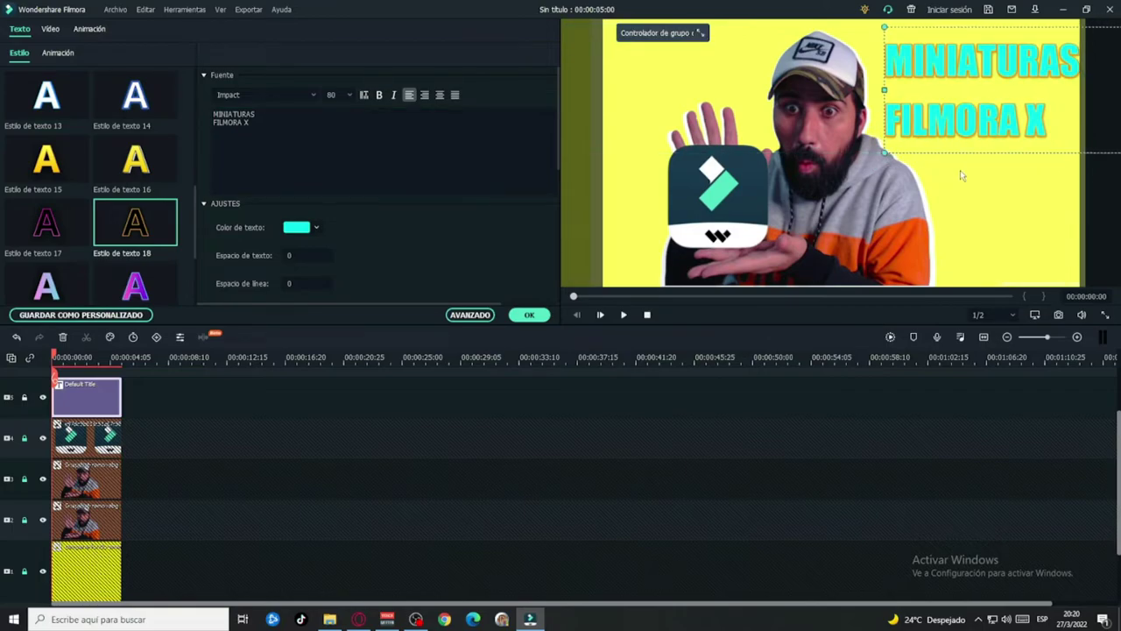
Apply Estilo de texto 12 to the title and set its text colour to red #ff0000.
scroll(85, 251, down, 1)
scroll(88, 253, up, 1)
scroll(92, 254, up, 1)
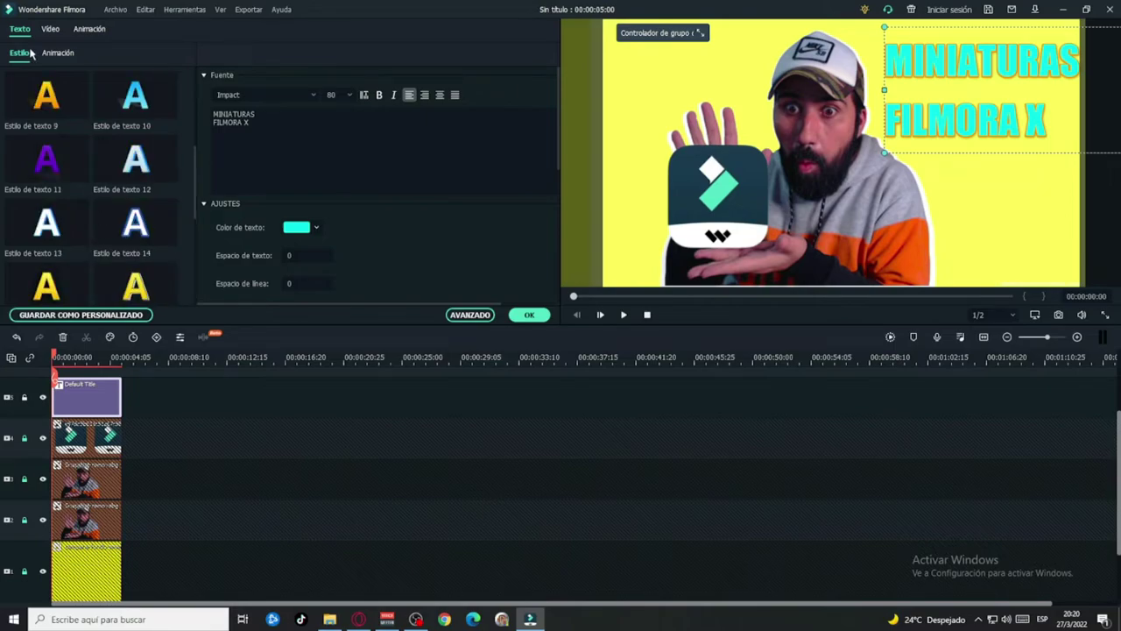
click(137, 173)
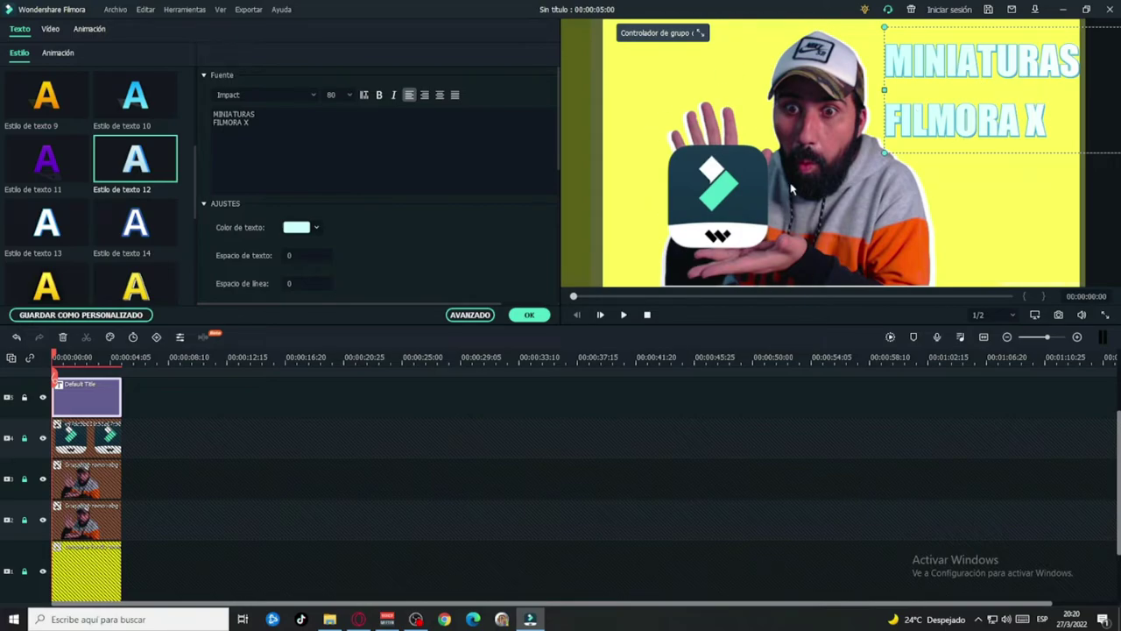
click(296, 227)
click(315, 313)
click(191, 231)
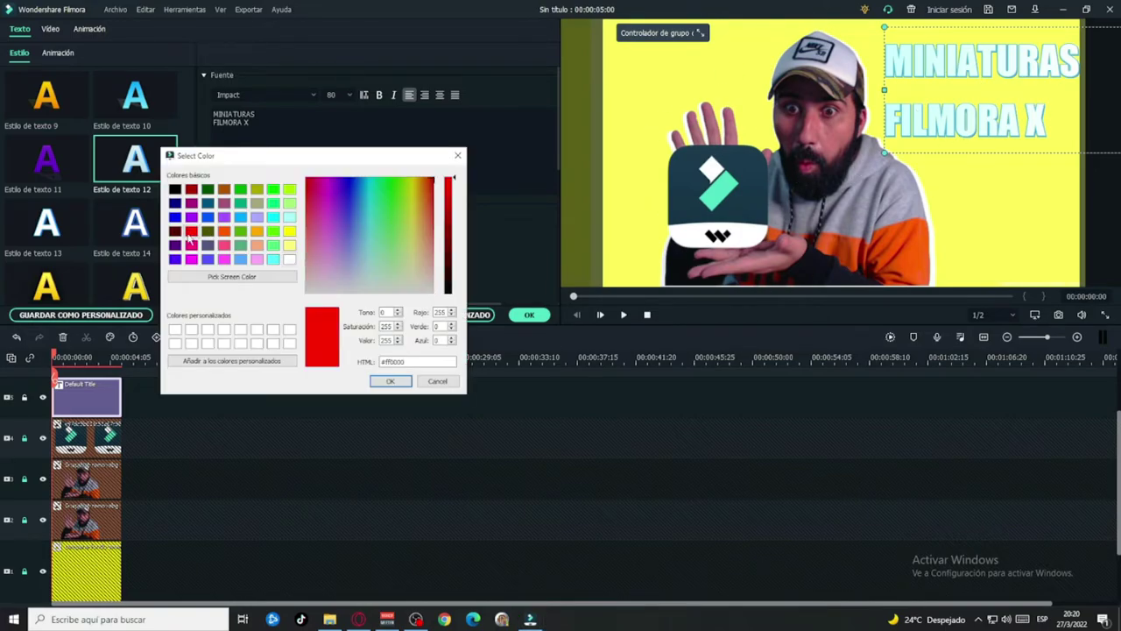
click(390, 381)
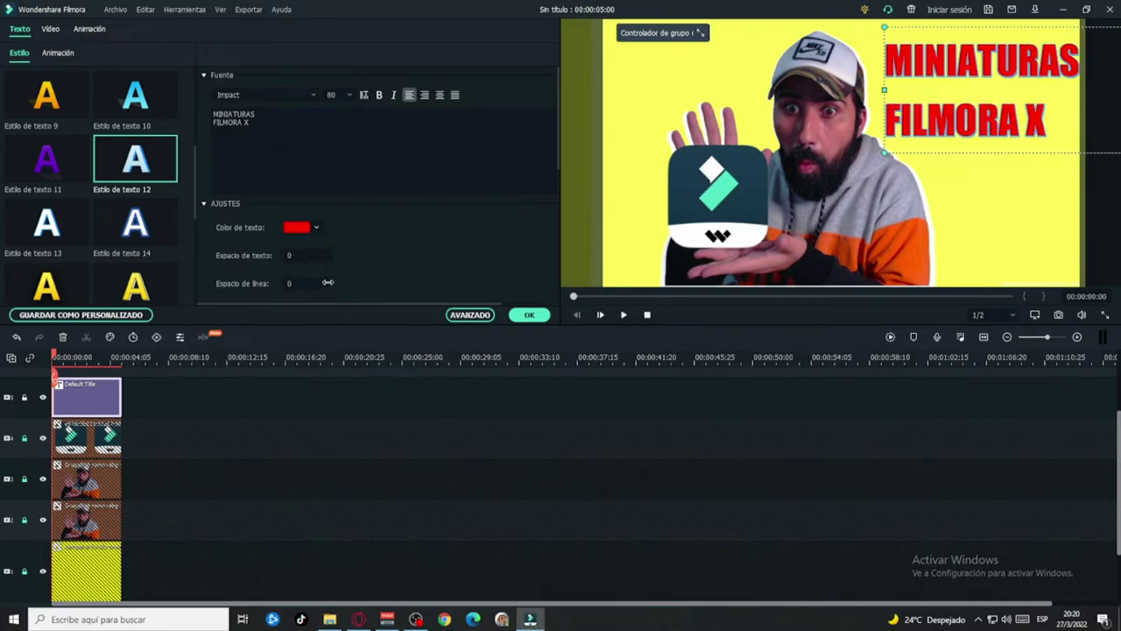
Open the advanced text editor for the MINIATURAS FILMORA X title.
scroll(355, 228, down, 3)
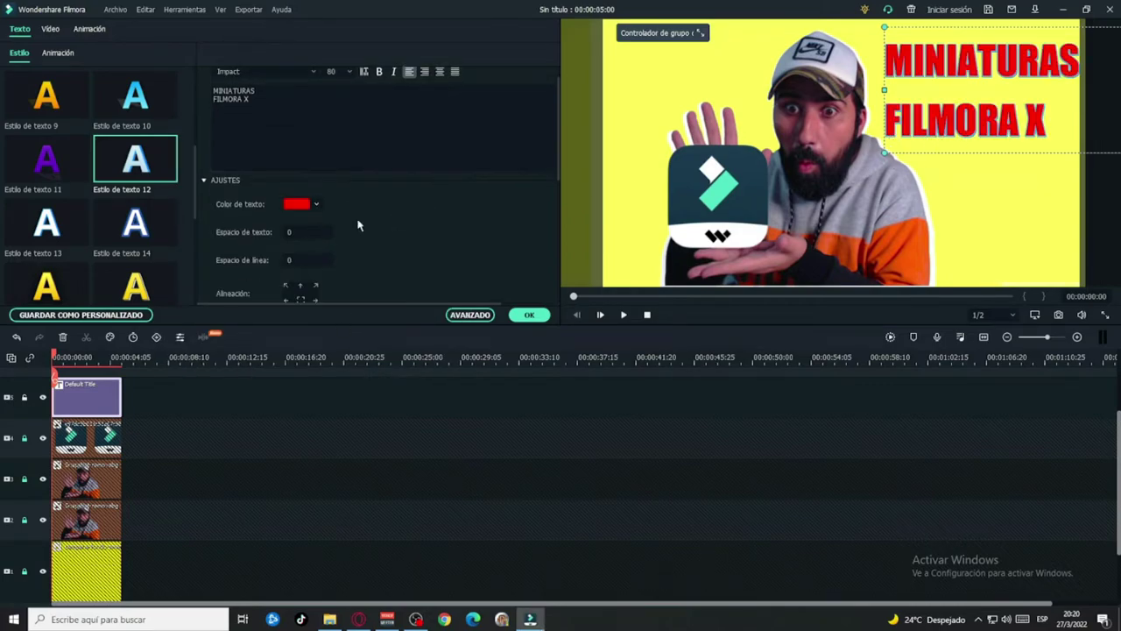
scroll(355, 228, down, 3)
scroll(360, 223, up, 6)
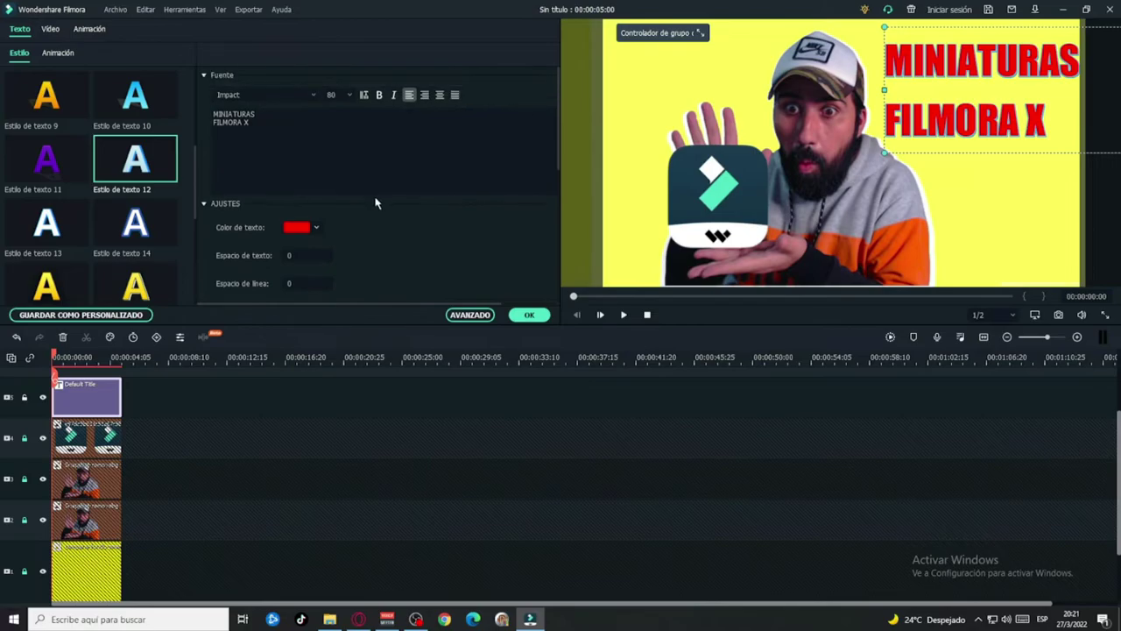
click(473, 315)
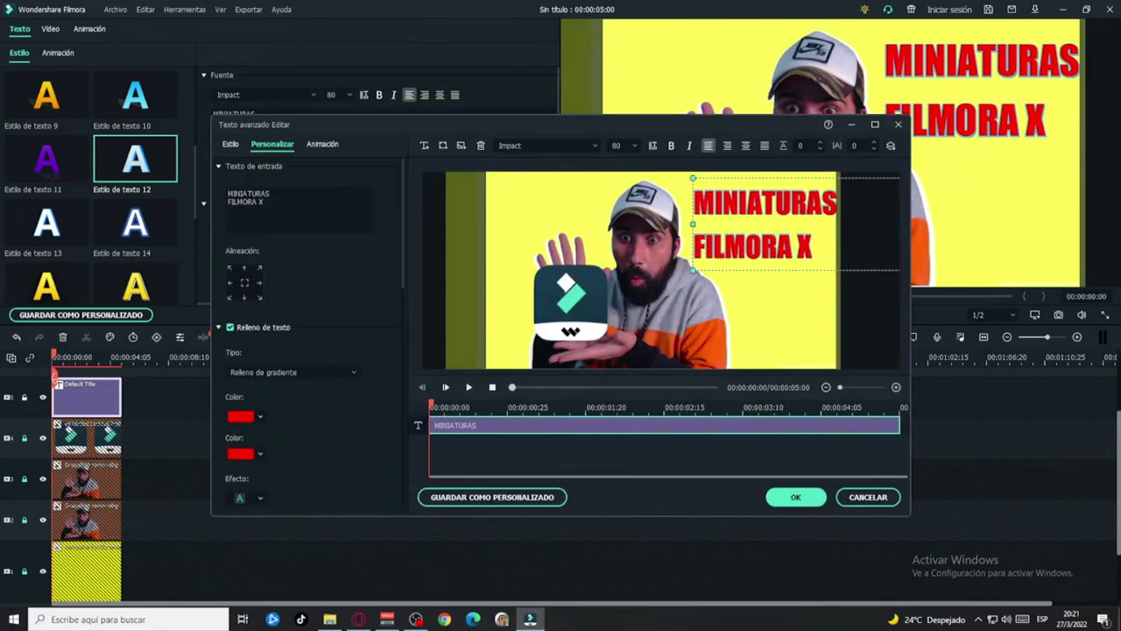
Reopen the advanced text editor for the title and set its animation to Sin animación.
click(897, 124)
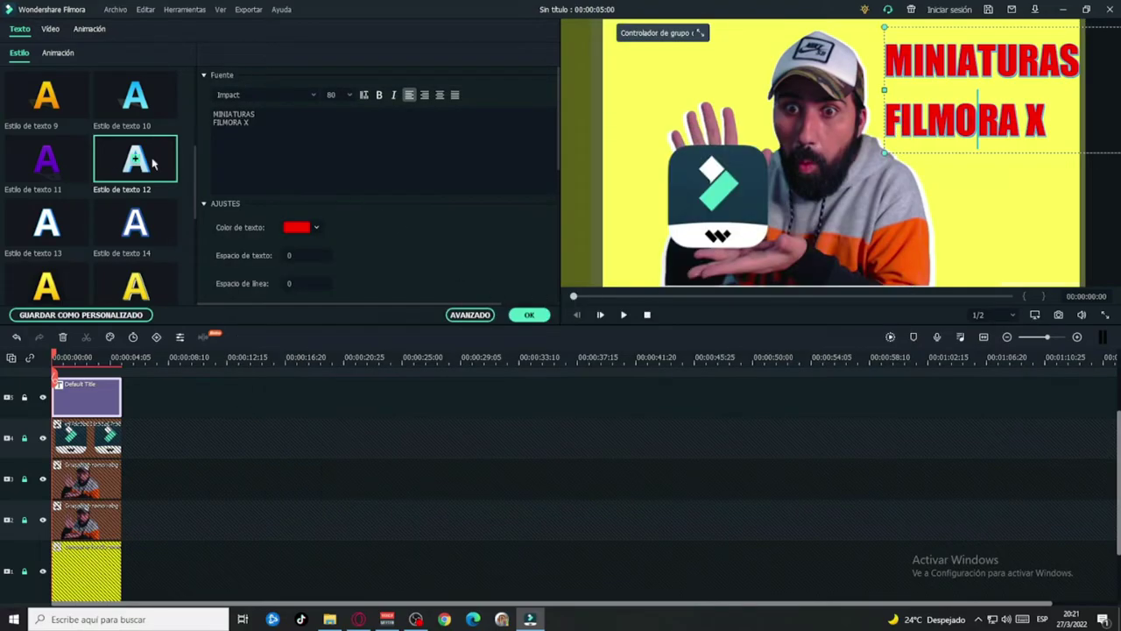
click(470, 316)
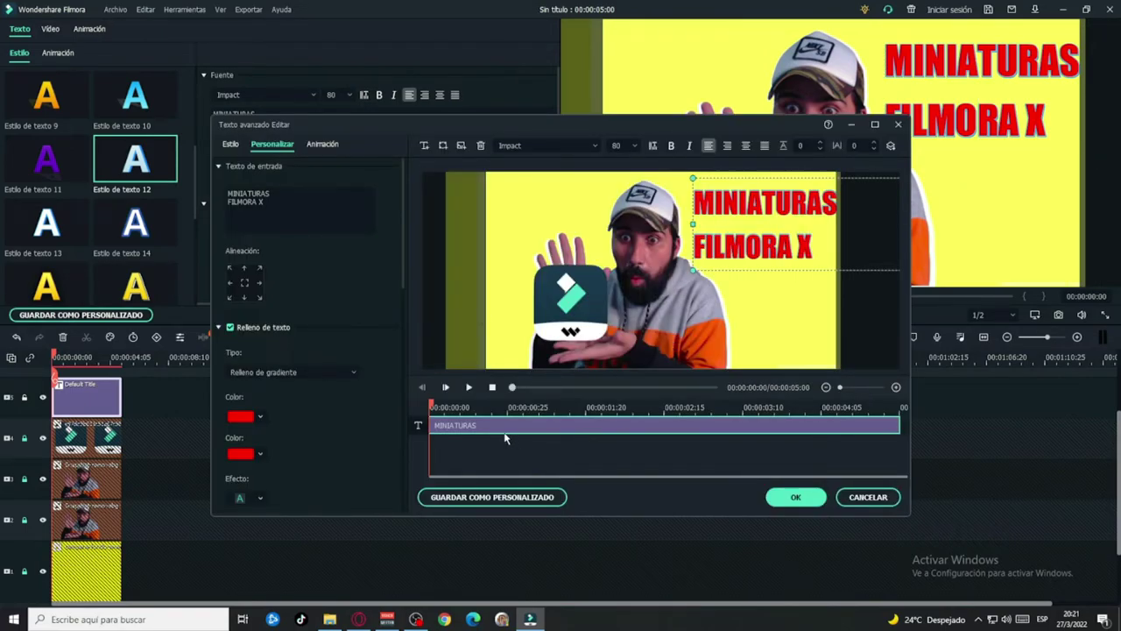
click(320, 147)
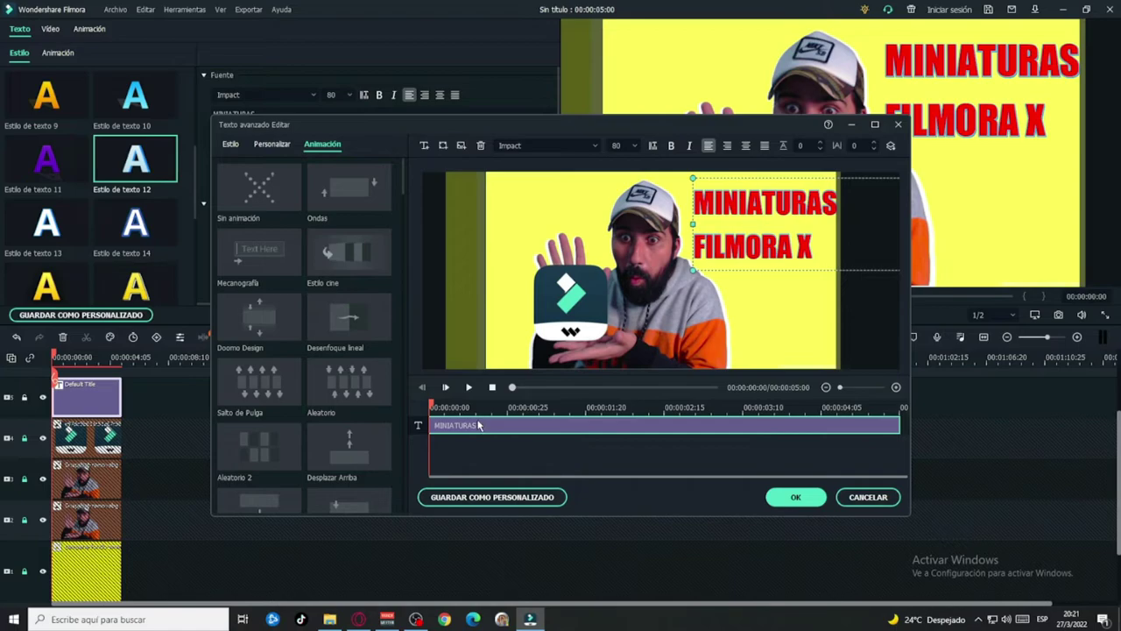
click(248, 193)
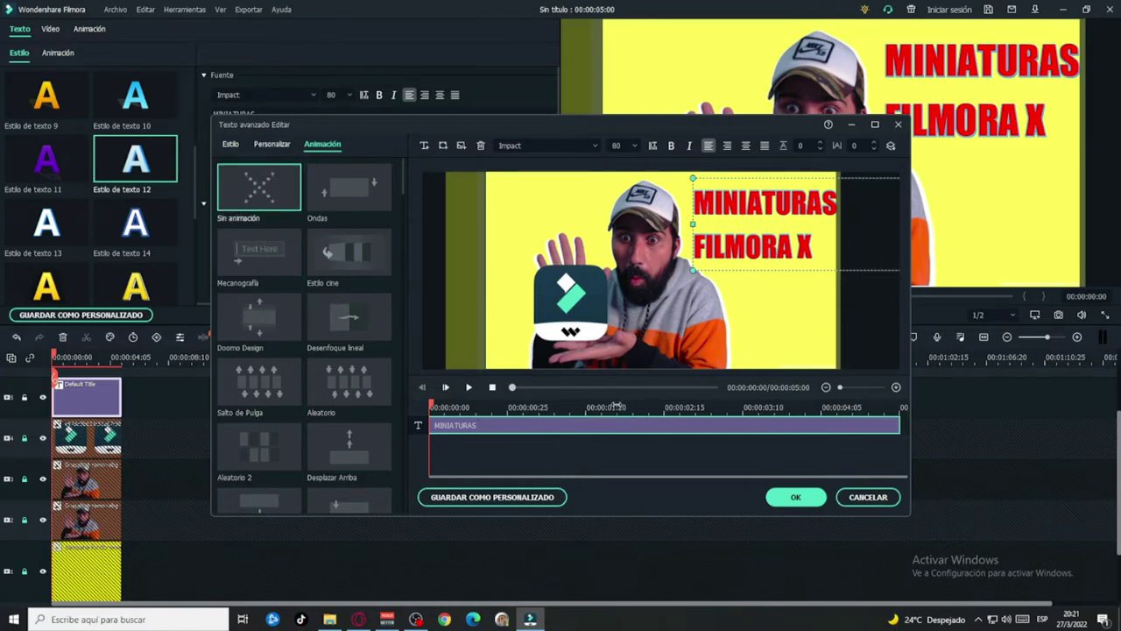
Try magenta #ff00ff as the title's text border colour.
click(271, 144)
scroll(278, 346, down, 3)
scroll(277, 349, down, 5)
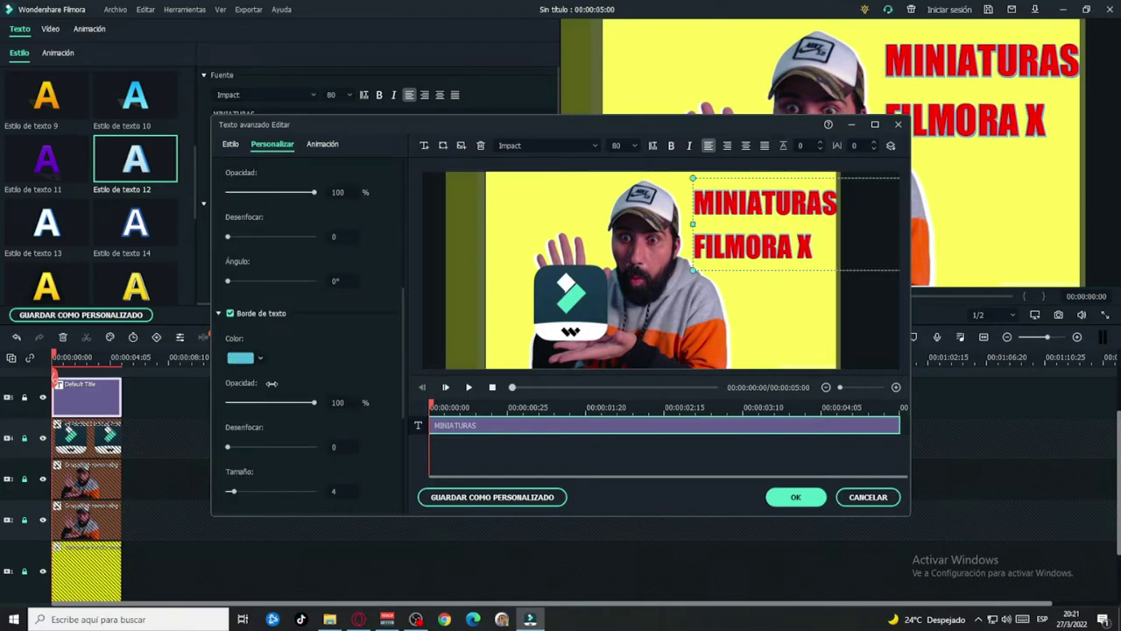
click(245, 358)
click(267, 449)
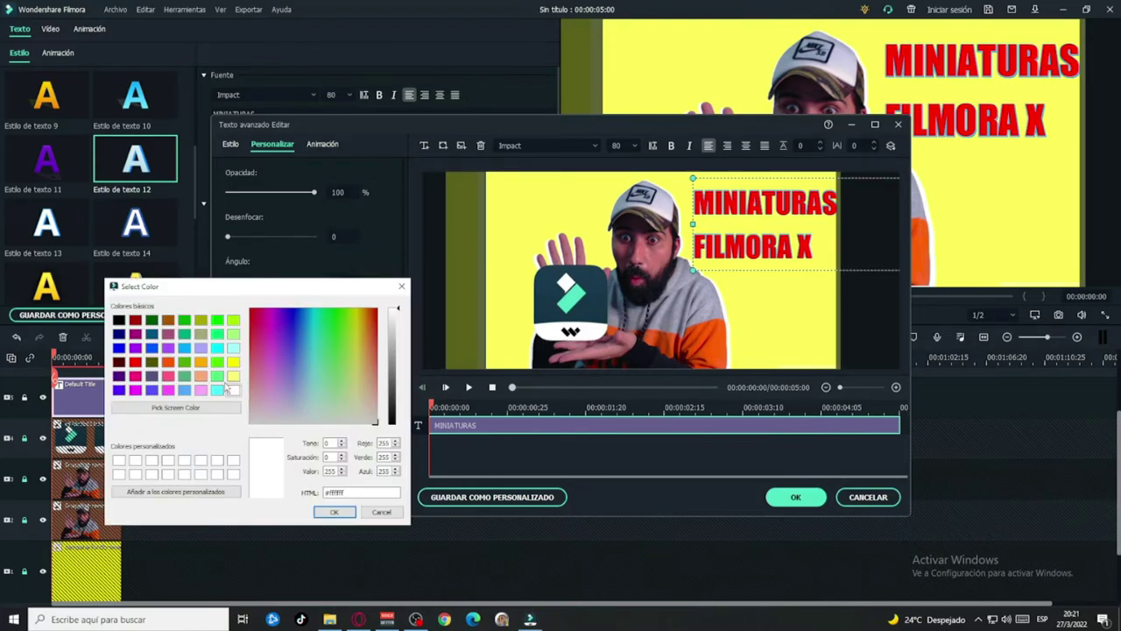
click(136, 390)
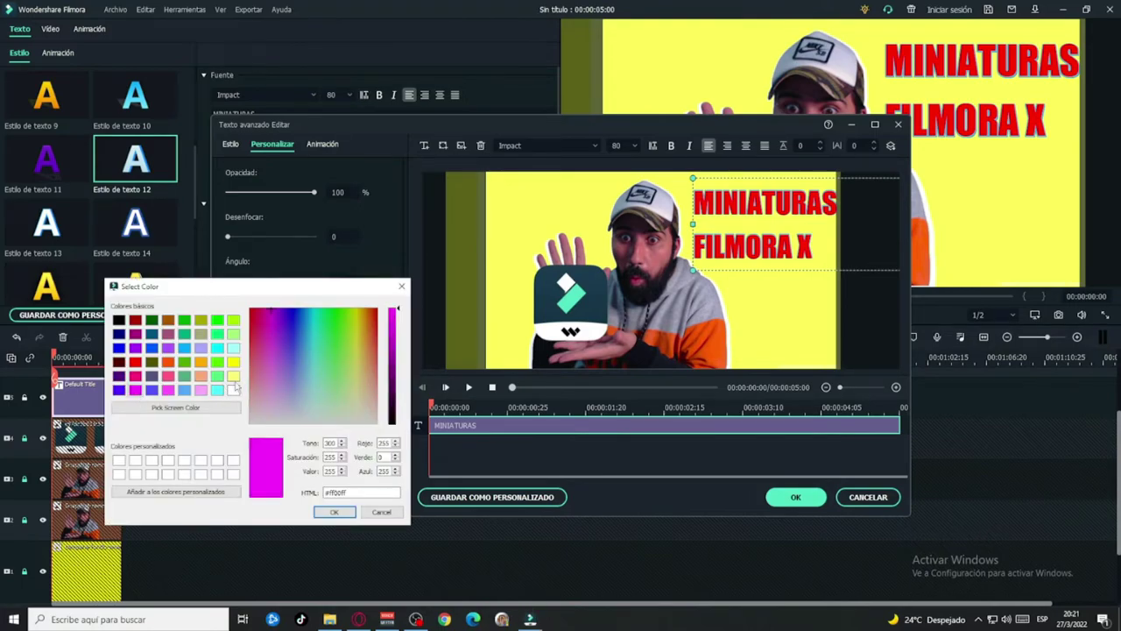
click(338, 513)
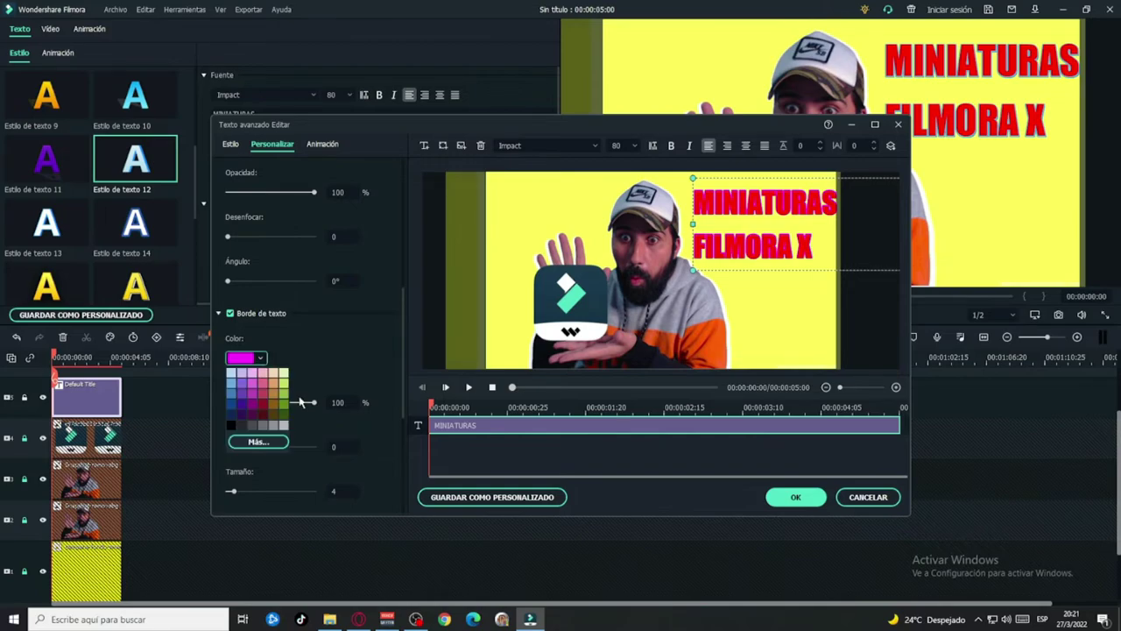
Set the title's text border colour to white #ffffff.
click(276, 439)
click(233, 364)
click(234, 390)
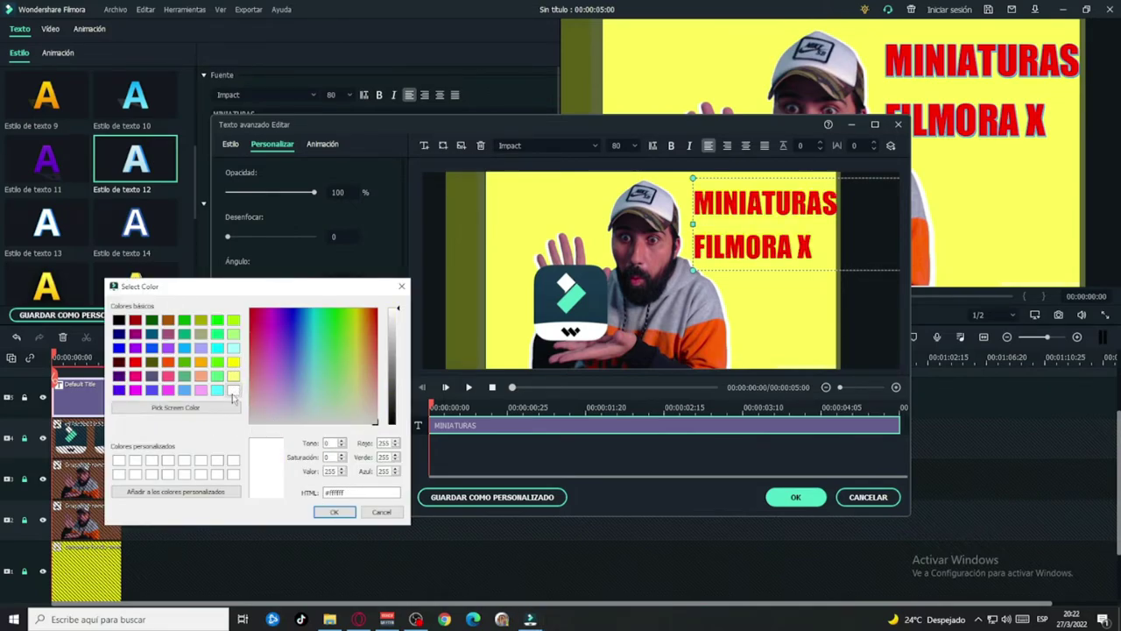
click(333, 512)
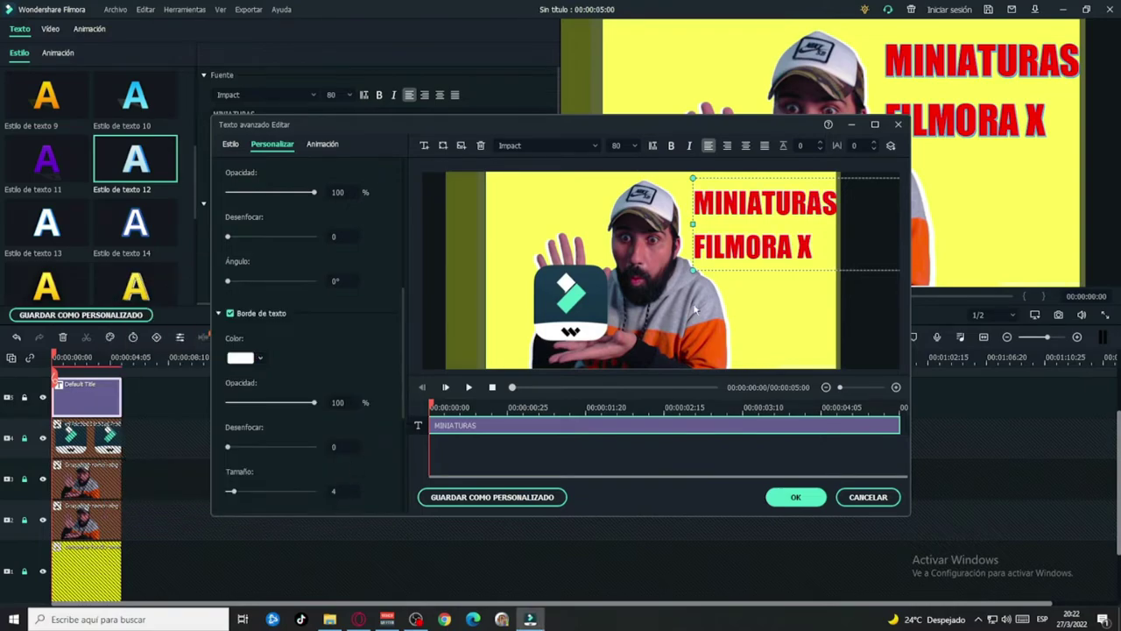
scroll(296, 389, down, 3)
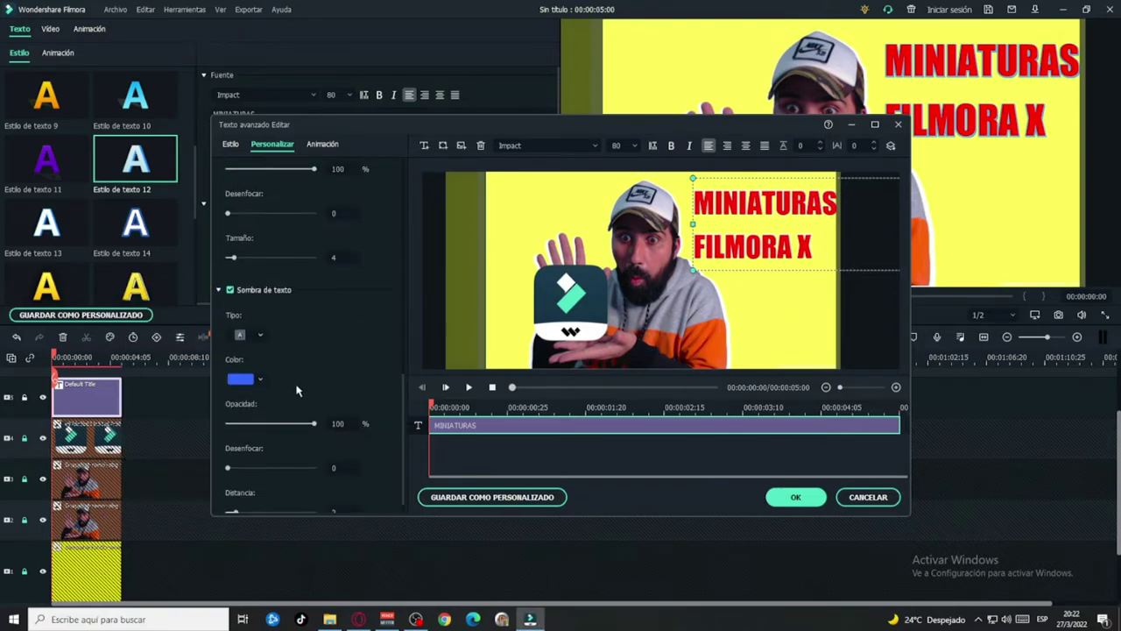
scroll(306, 411, down, 1)
scroll(330, 423, up, 1)
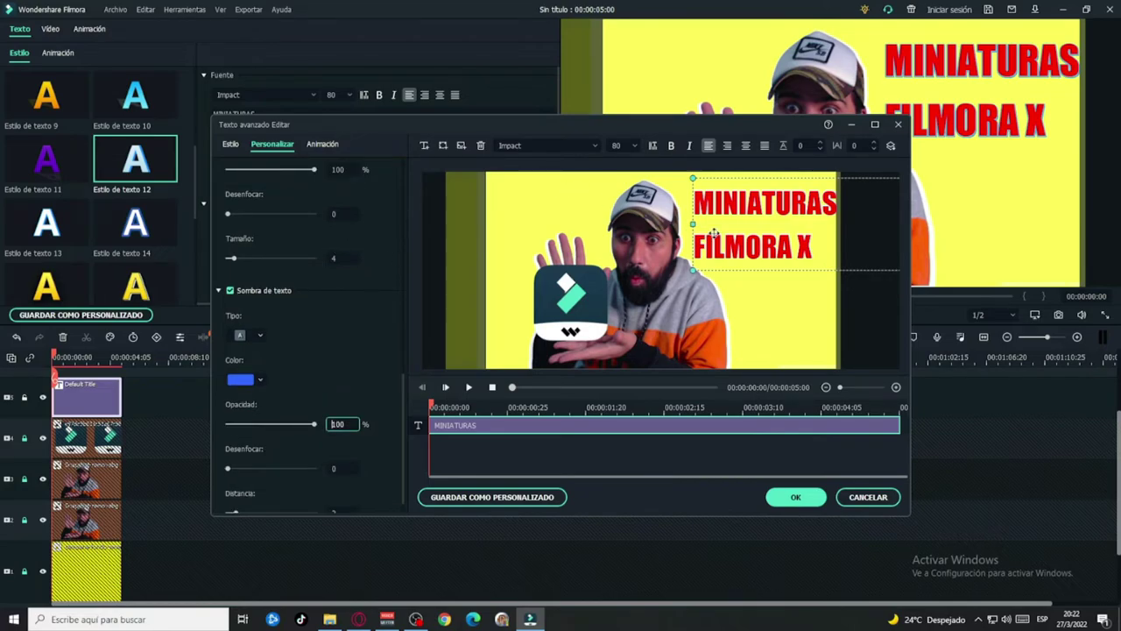
click(231, 144)
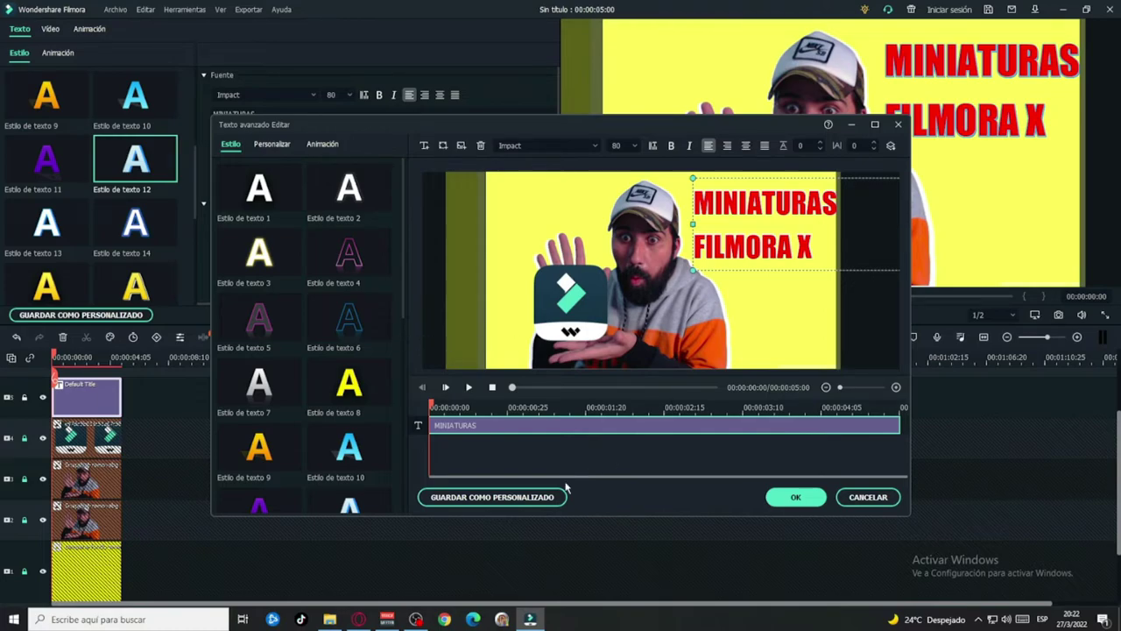
Save the title as a custom preset named MINIATURA YT and apply the advanced text edits.
click(501, 501)
drag(498, 292, 413, 303)
text(MINIATURA Y)
text(T)
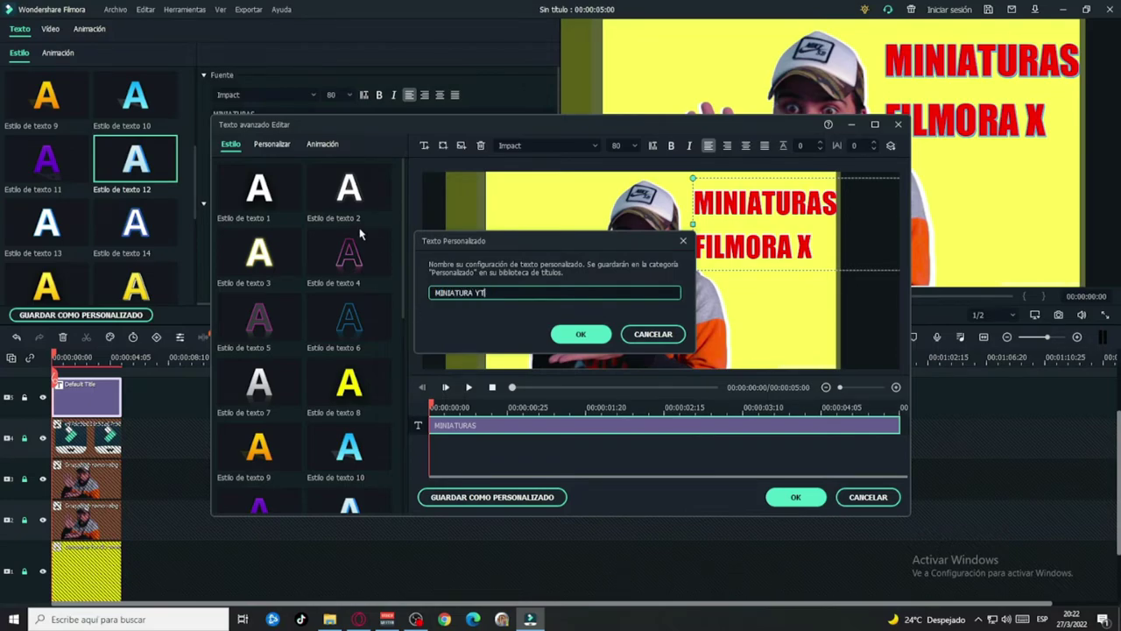
click(581, 334)
click(795, 496)
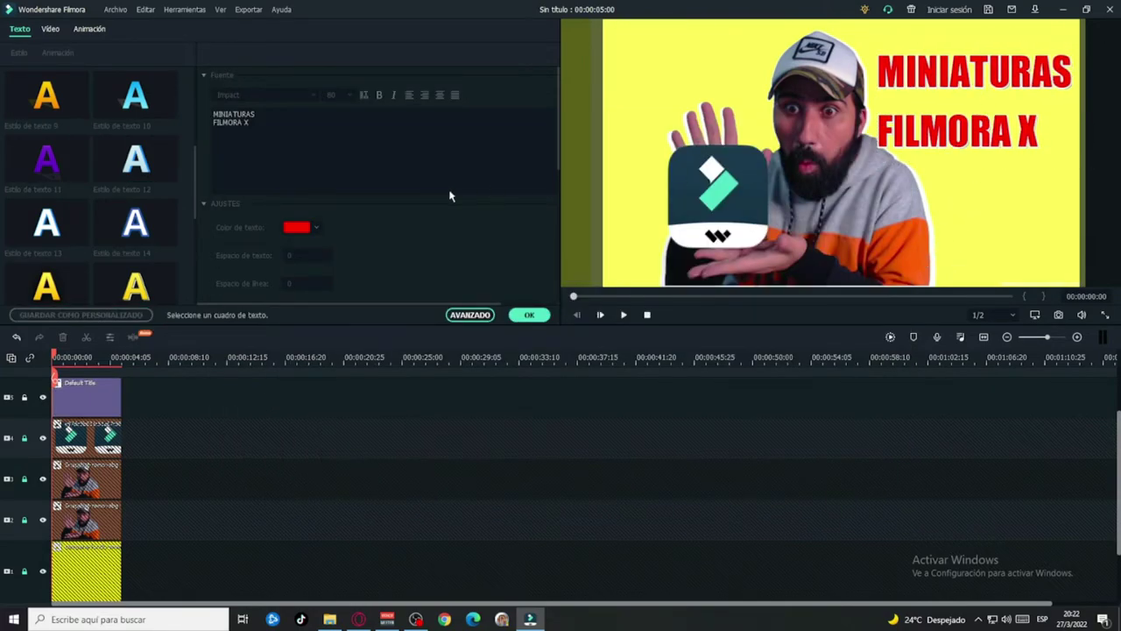
Insert a line reading CREAR above MINIATURAS in the title text.
key(Return)
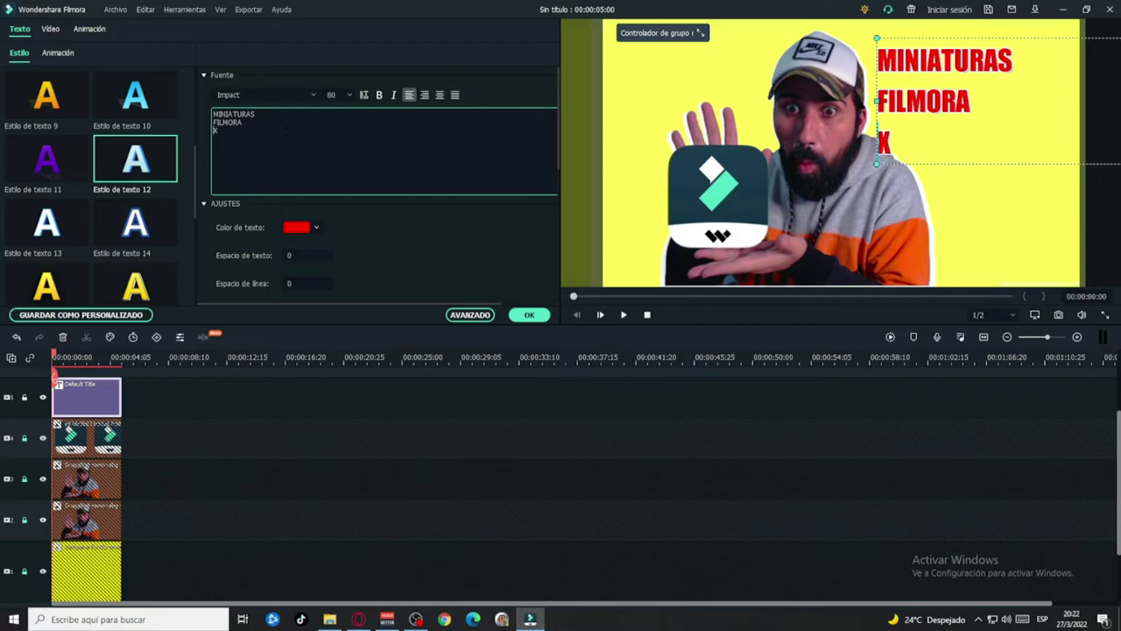
key(BackSpace)
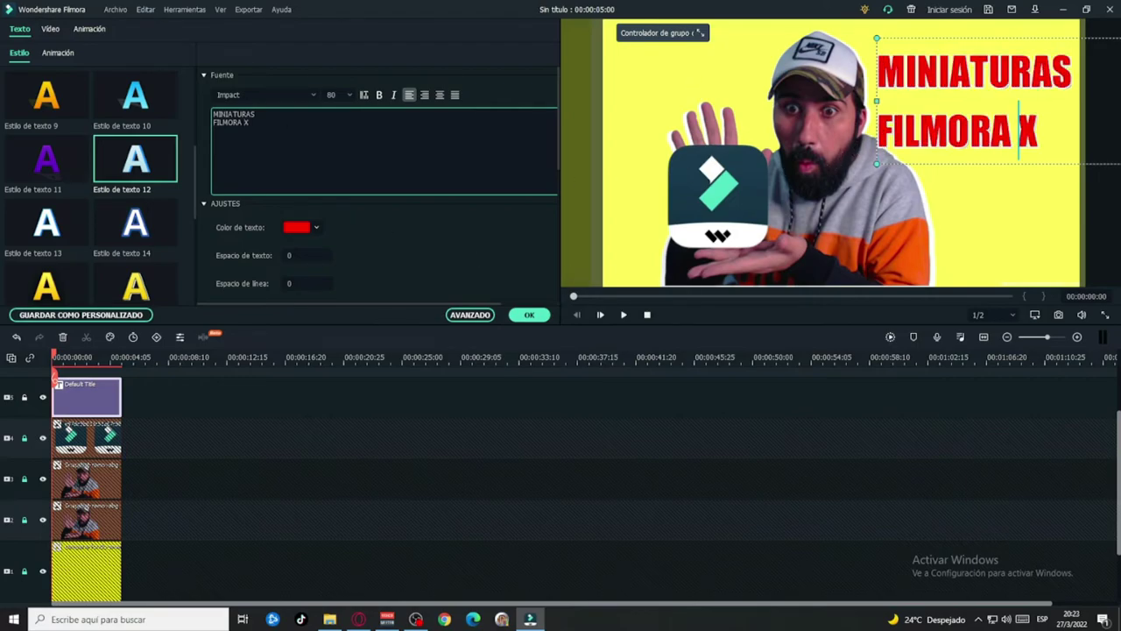
click(213, 113)
key(Return)
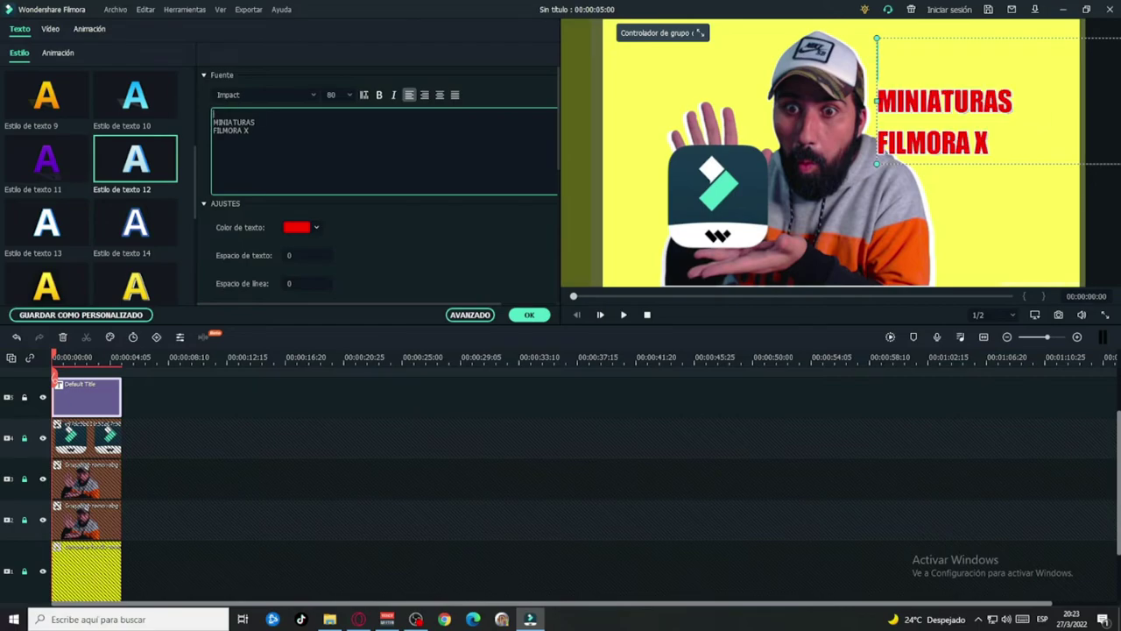
text(CR)
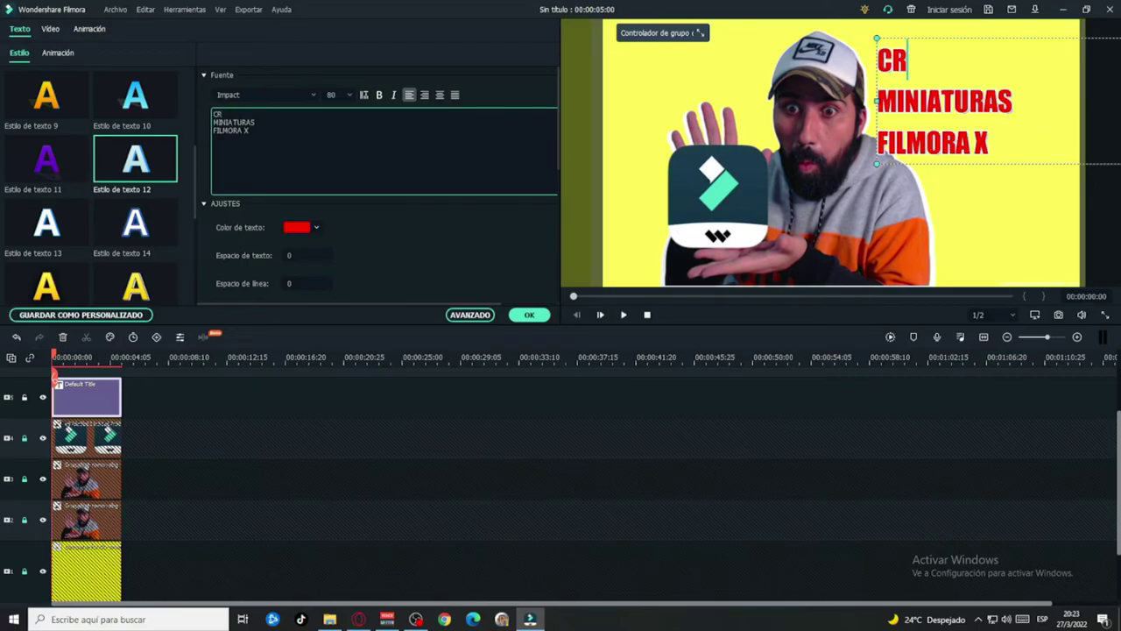
text(EAR)
Add a second text box to the title in the advanced editor and replace its placeholder text with CREAR.
click(470, 314)
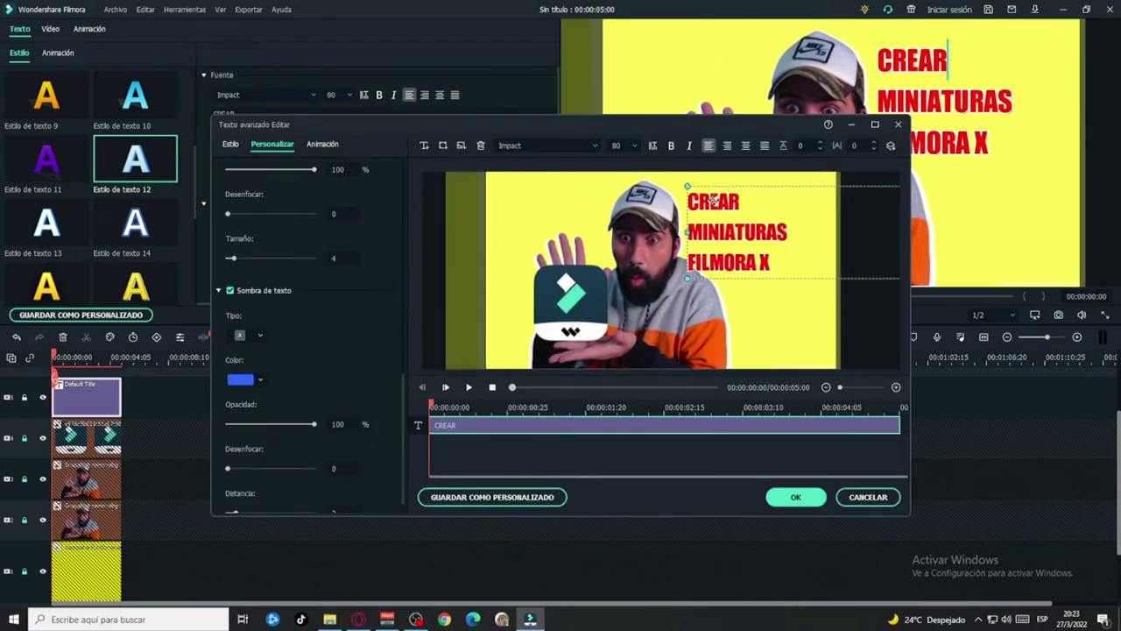
scroll(329, 351, down, 1)
scroll(329, 351, up, 10)
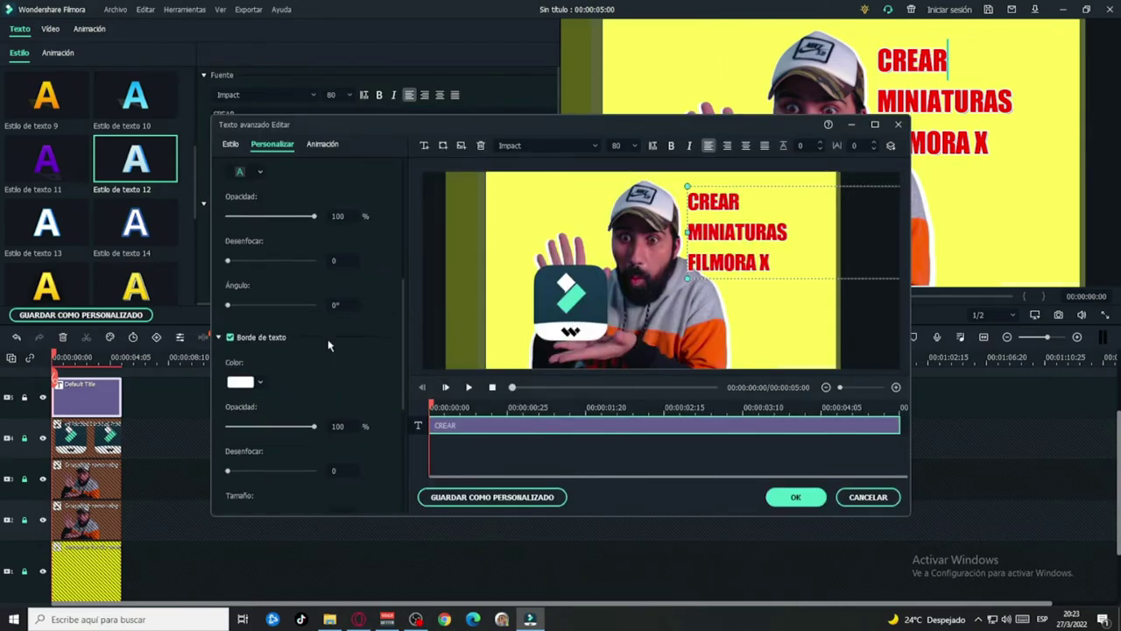
double_click(684, 300)
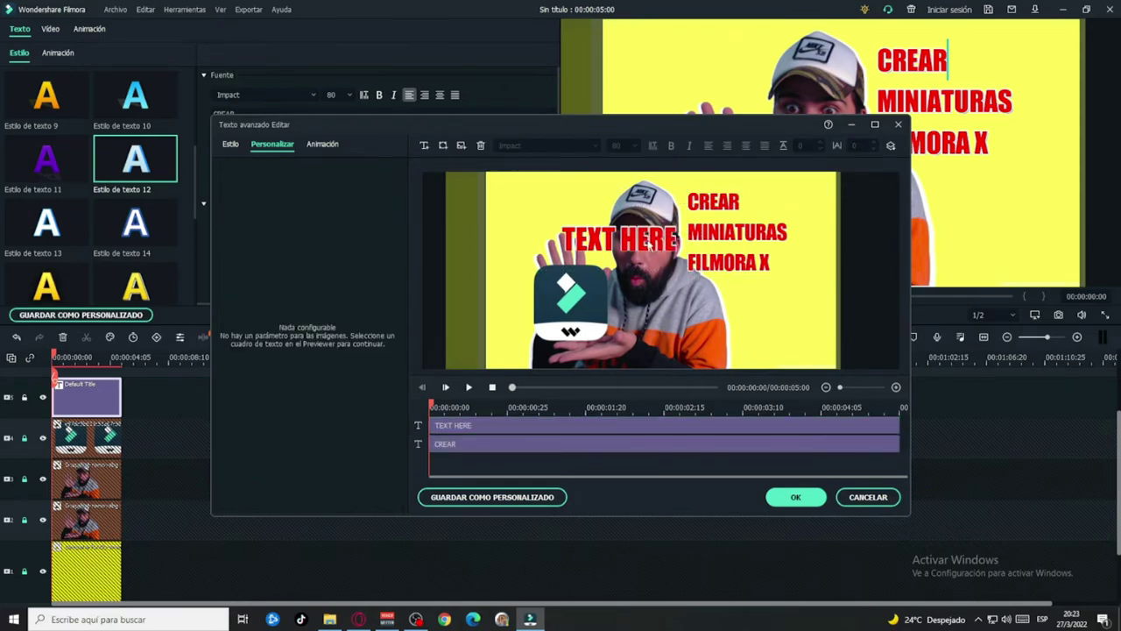
click(650, 246)
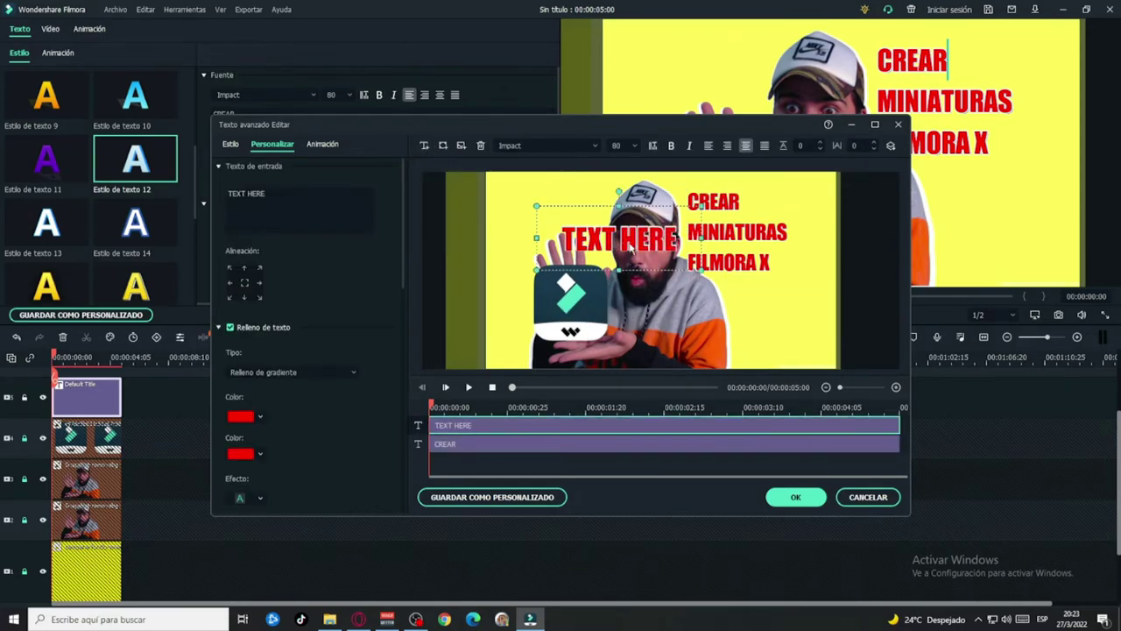
drag(631, 249, 631, 244)
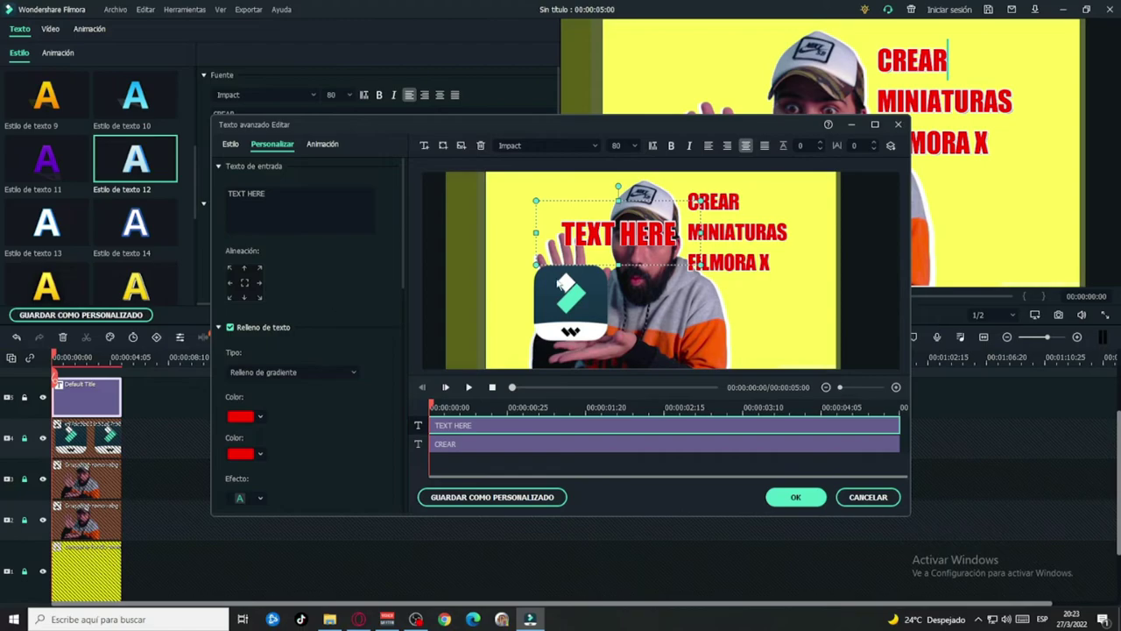
triple_click(254, 194)
text(CREAR)
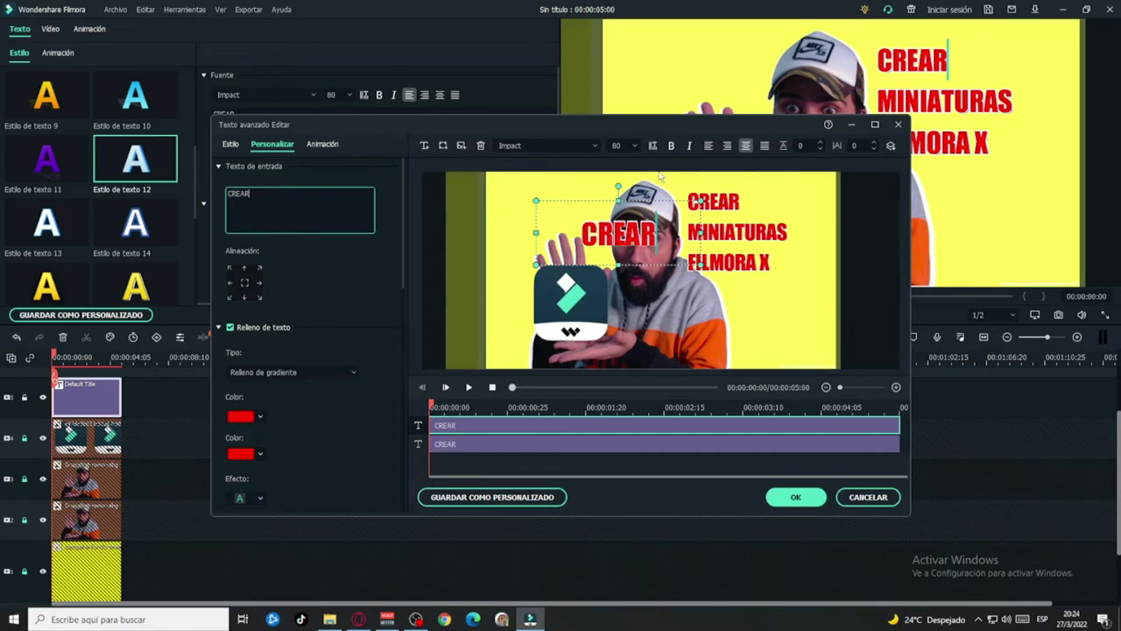
Set the new CREAR text to size 100, apply it, and place it directly above MINIATURAS.
click(634, 146)
click(616, 242)
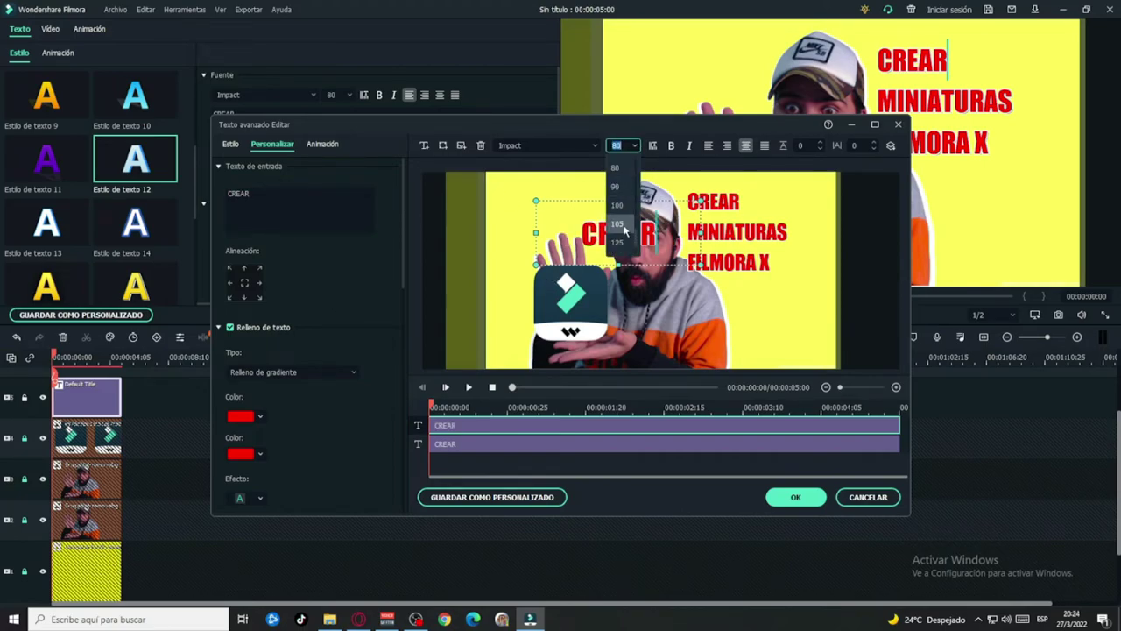
click(795, 497)
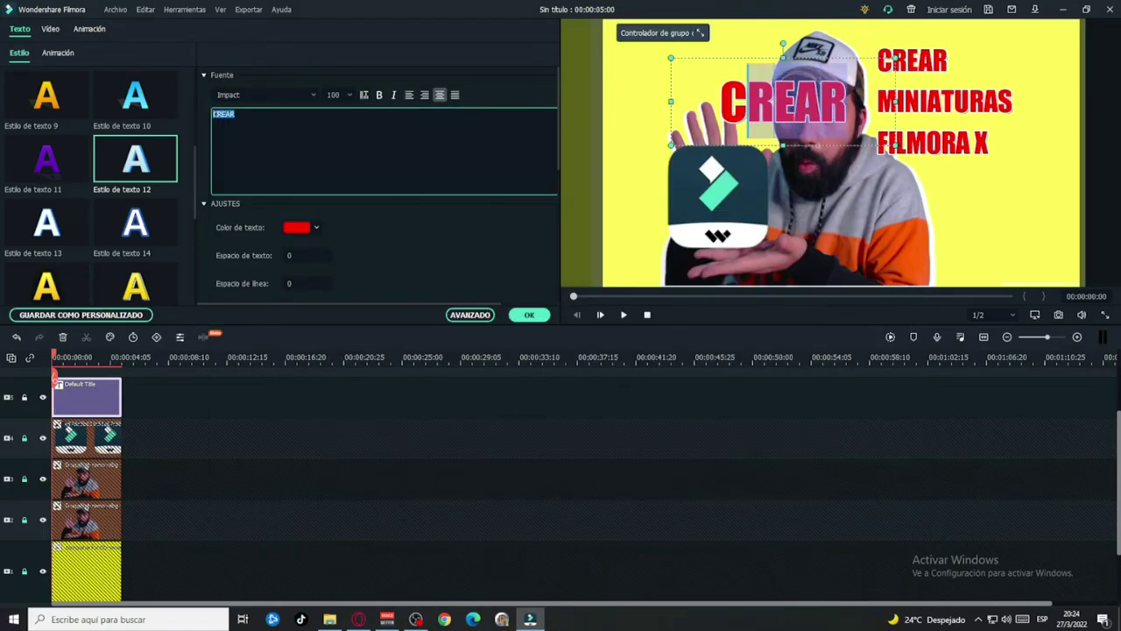
drag(778, 110, 931, 68)
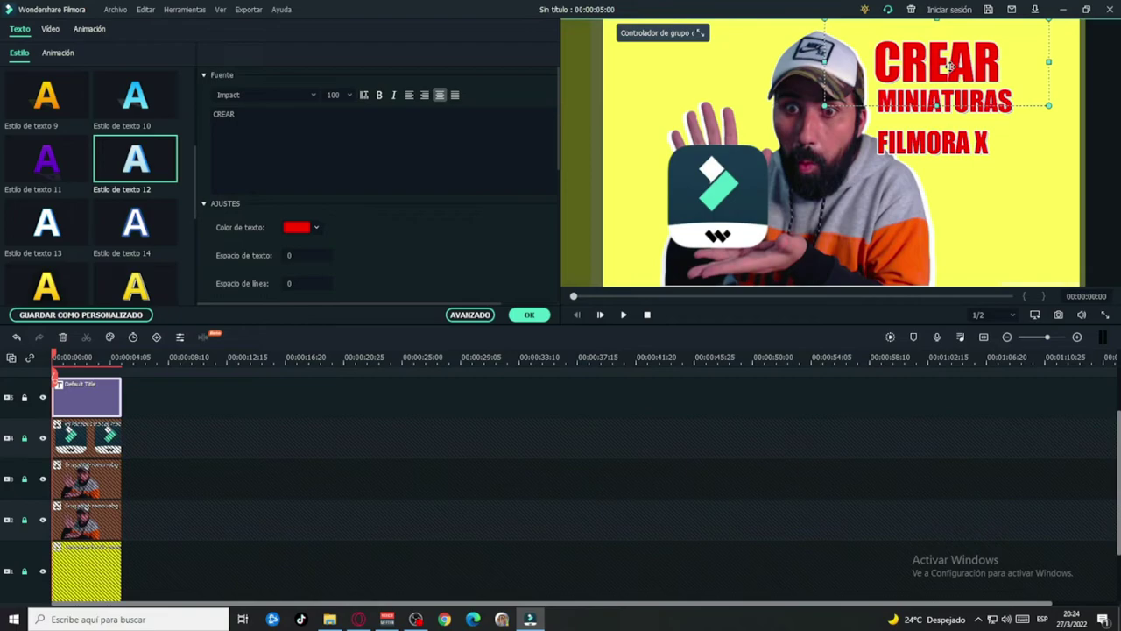
Reduce the original text box to MINIATURAS by removing its CREAR and FILMORA X lines, and align it under the large CREAR text.
click(940, 127)
drag(940, 127, 931, 112)
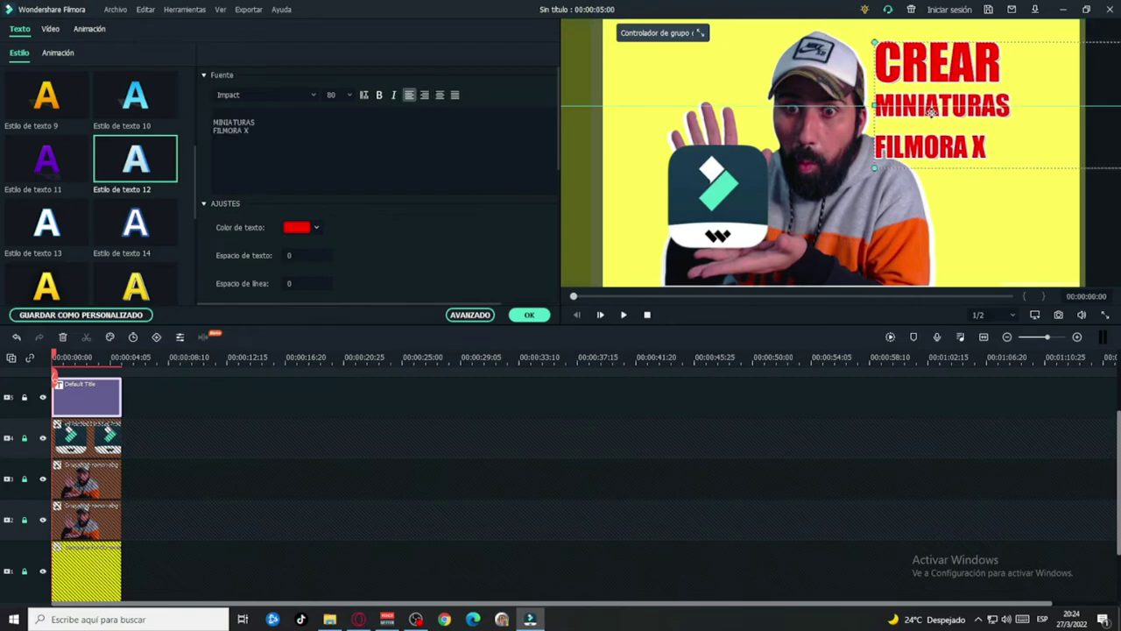
drag(252, 131, 212, 131)
key(BackSpace)
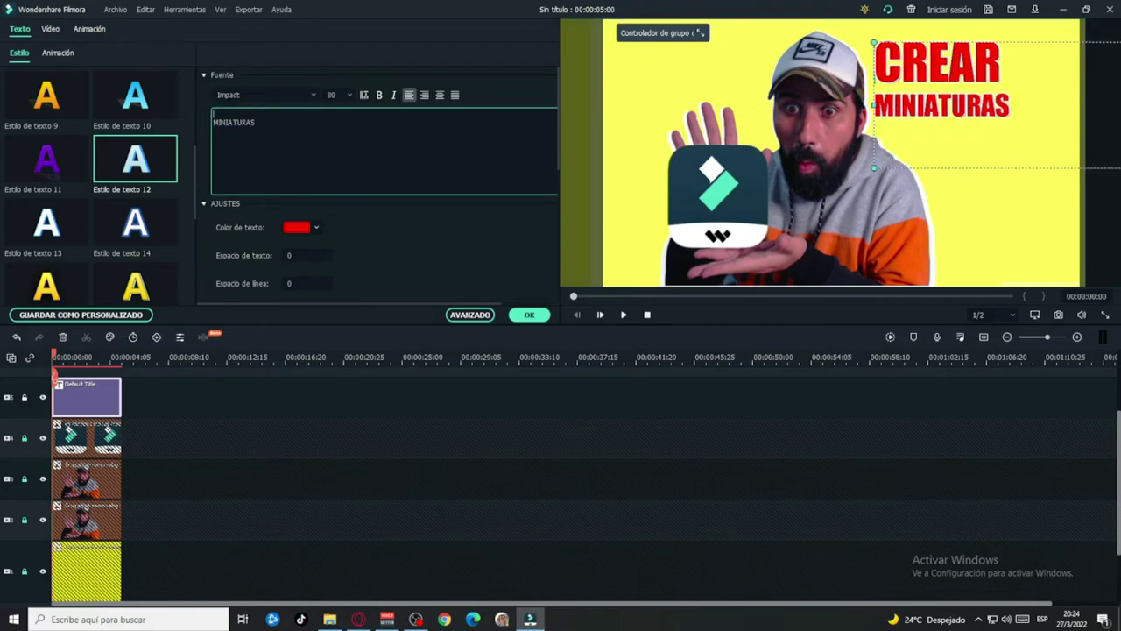
Set the MINIATURAS text box's font size to 90 and confirm the title edits.
key(ctrl+a)
click(348, 95)
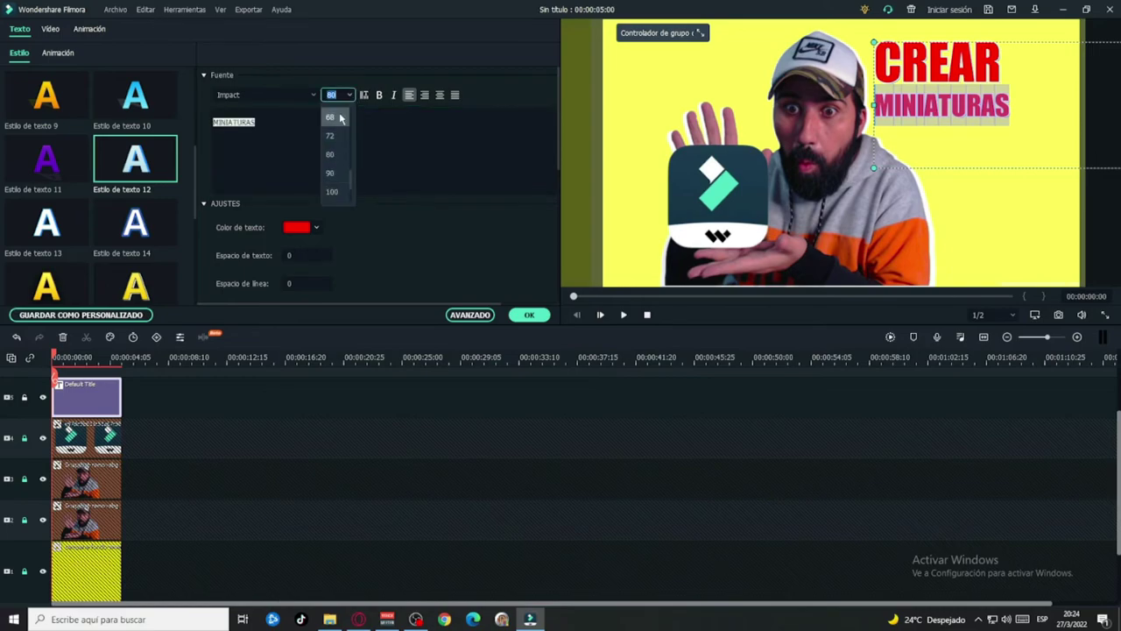
click(339, 154)
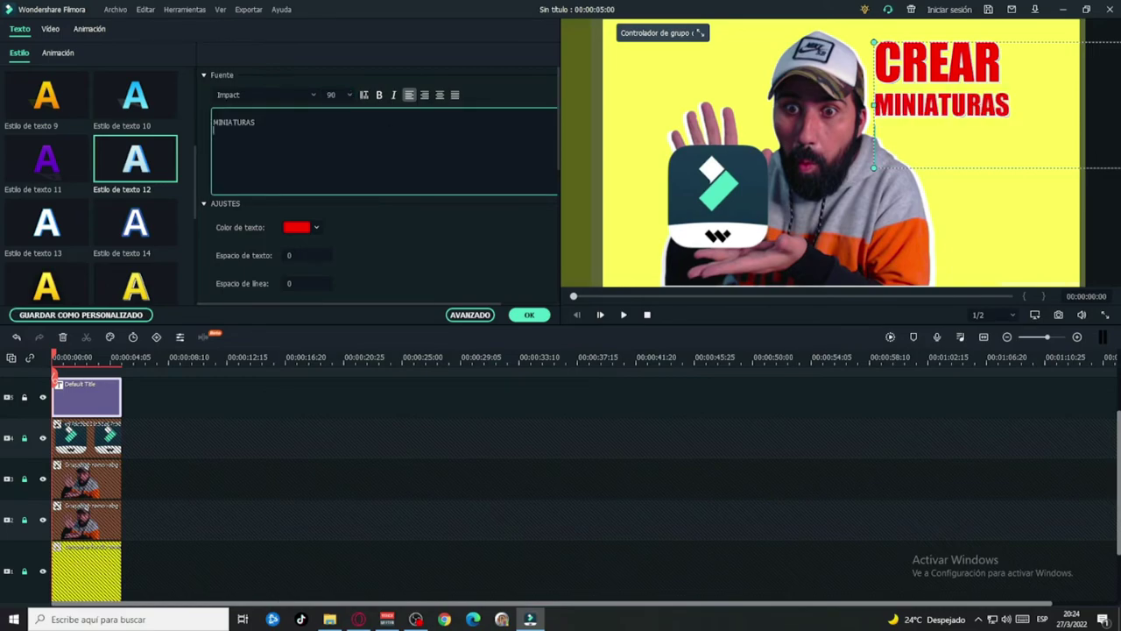
click(530, 317)
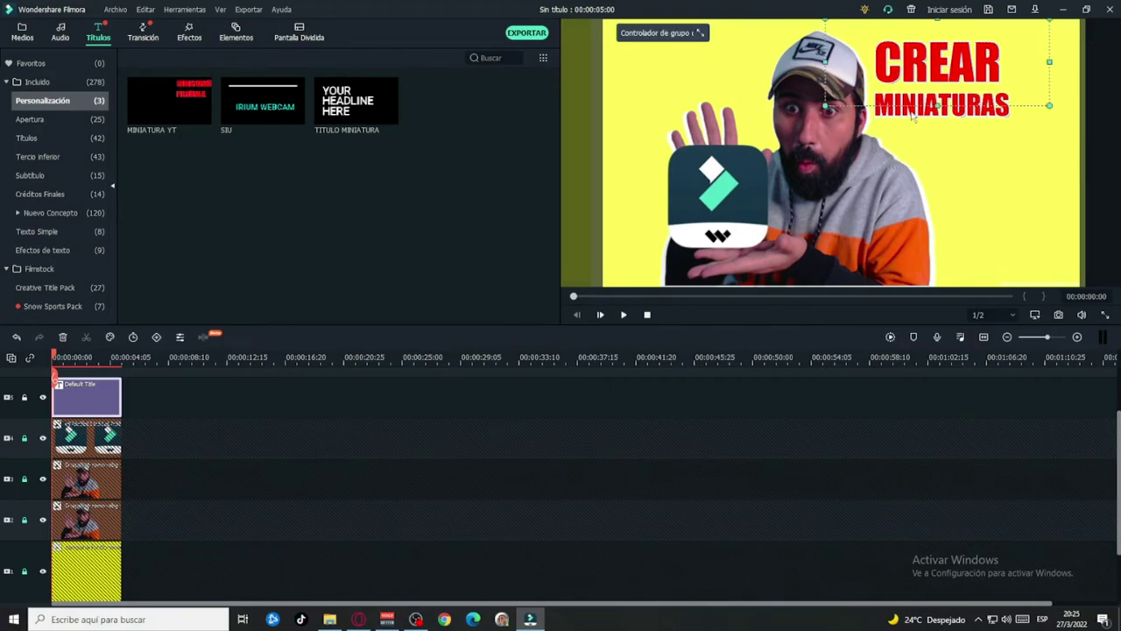
Add a third text box to the title in the advanced editor and replace its placeholder text with FILMORA X.
double_click(920, 83)
click(469, 315)
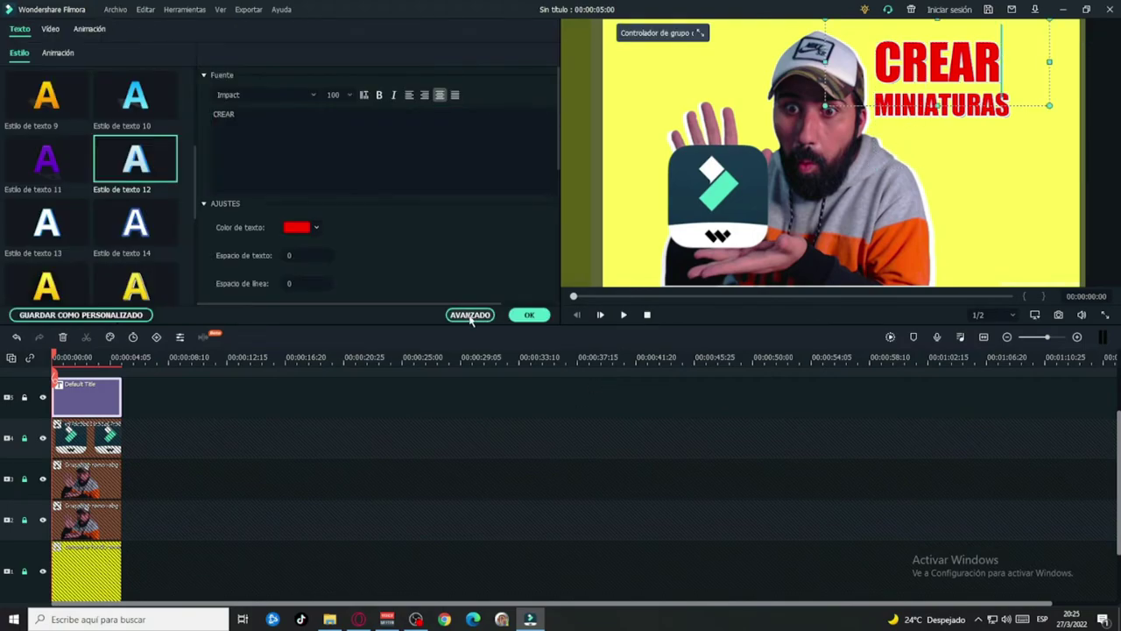
click(424, 145)
drag(661, 269, 661, 282)
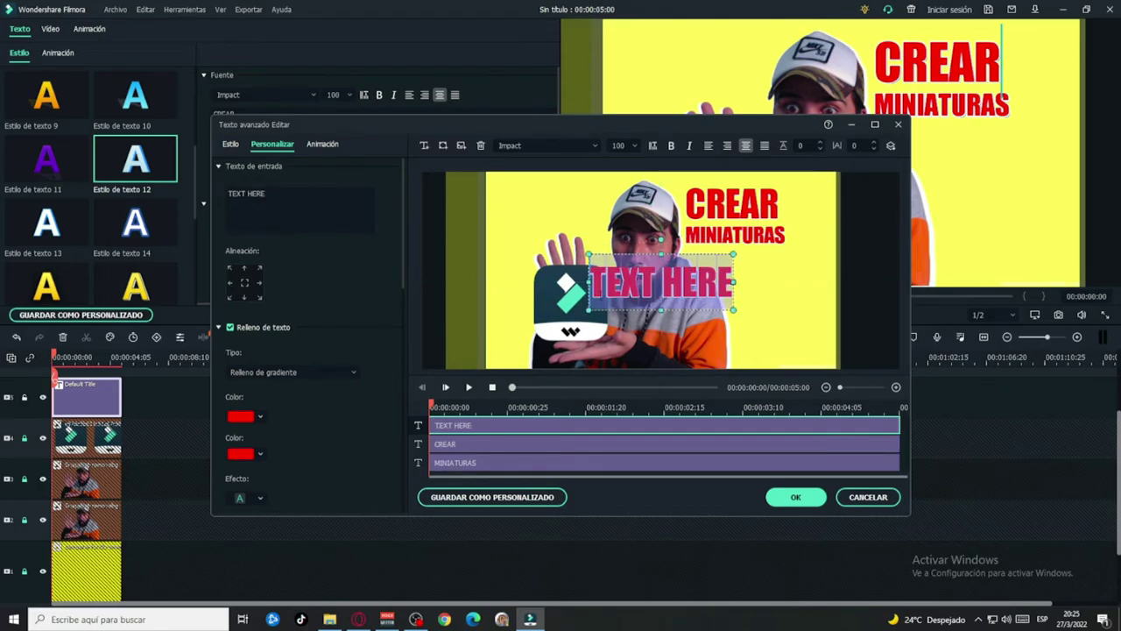
text(FILMORA X)
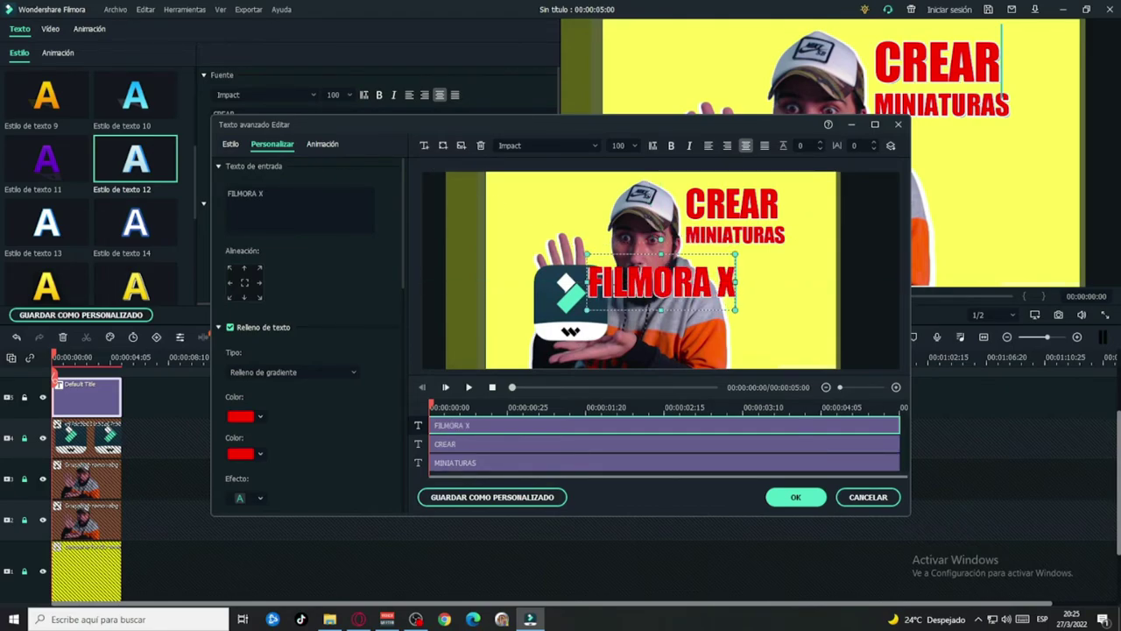
Set the FILMORA X text to size 125, place it below MINIATURAS, and apply the advanced title edits.
click(634, 145)
click(620, 250)
drag(653, 263, 722, 251)
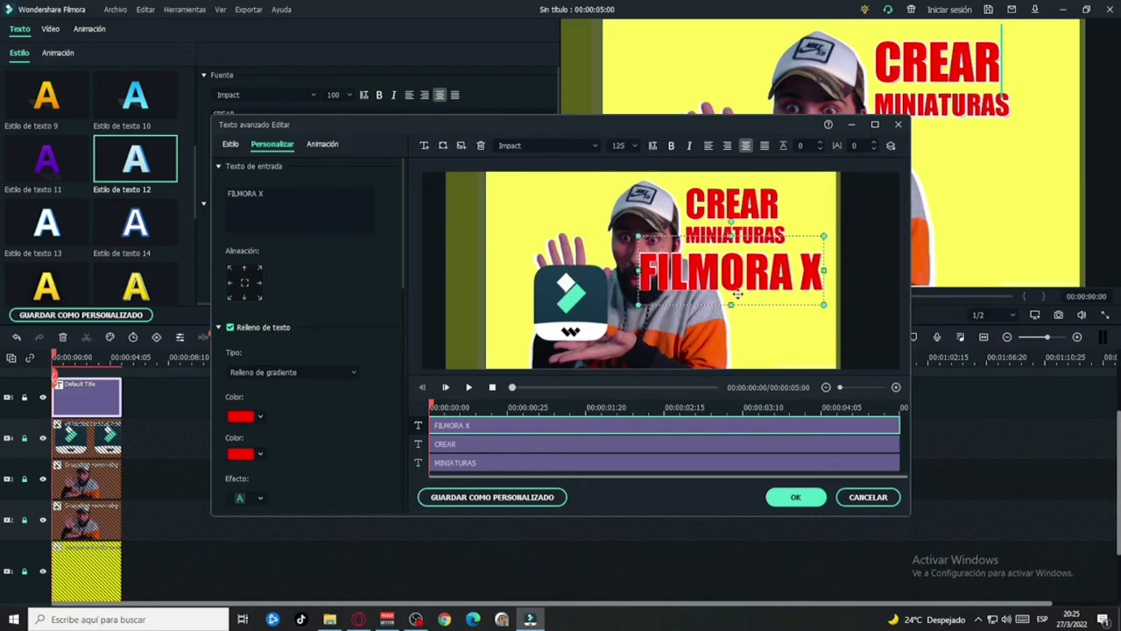
click(793, 498)
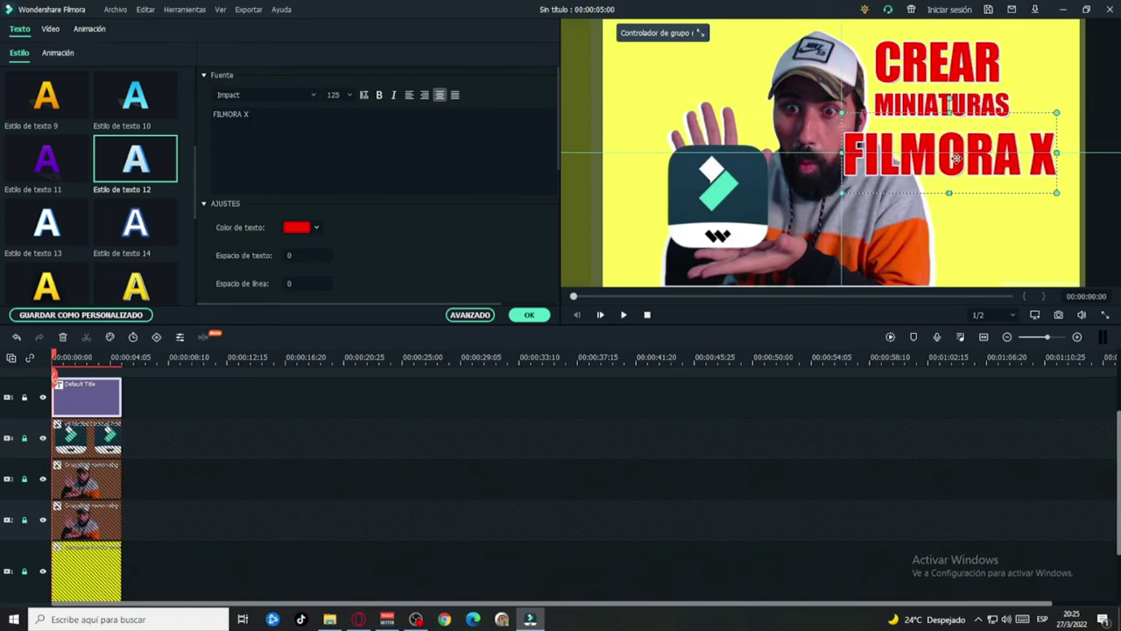
Reposition the CREAR, MINIATURAS and FILMORA X text boxes into a tight stack beside the man's head and confirm the title.
drag(957, 158, 964, 157)
drag(910, 99, 913, 96)
click(917, 106)
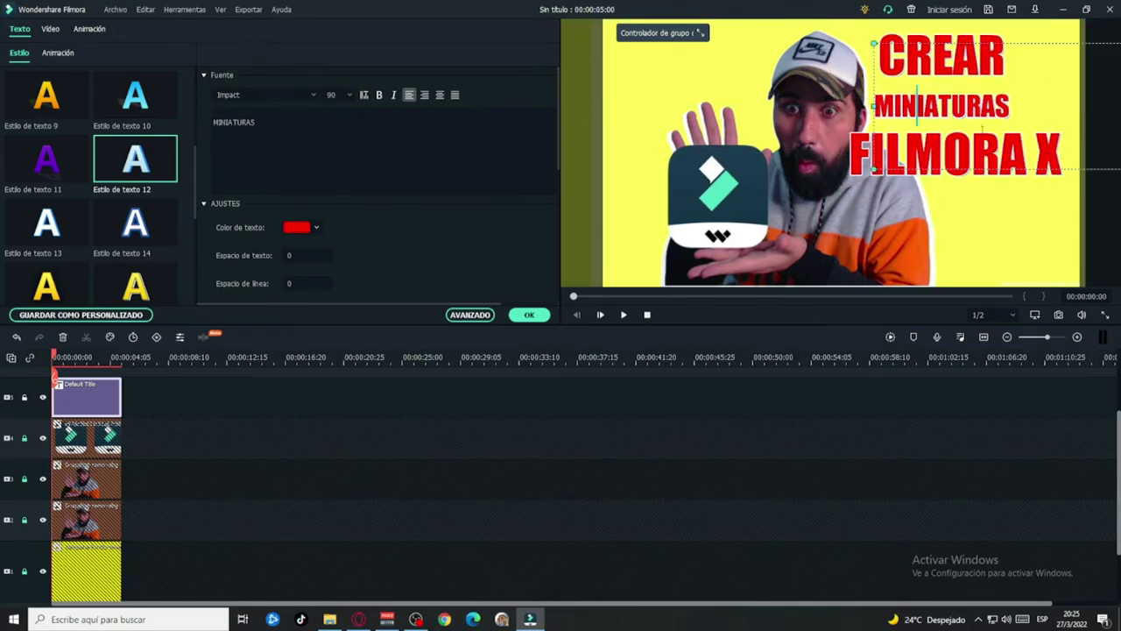
drag(908, 131, 925, 124)
drag(963, 194, 970, 149)
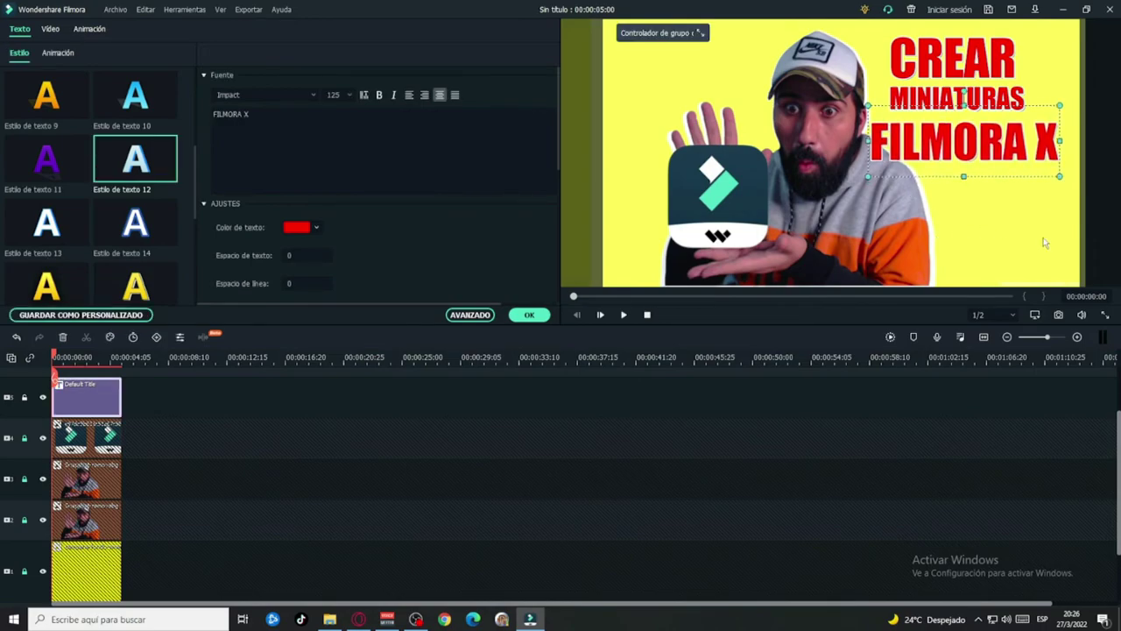
click(913, 205)
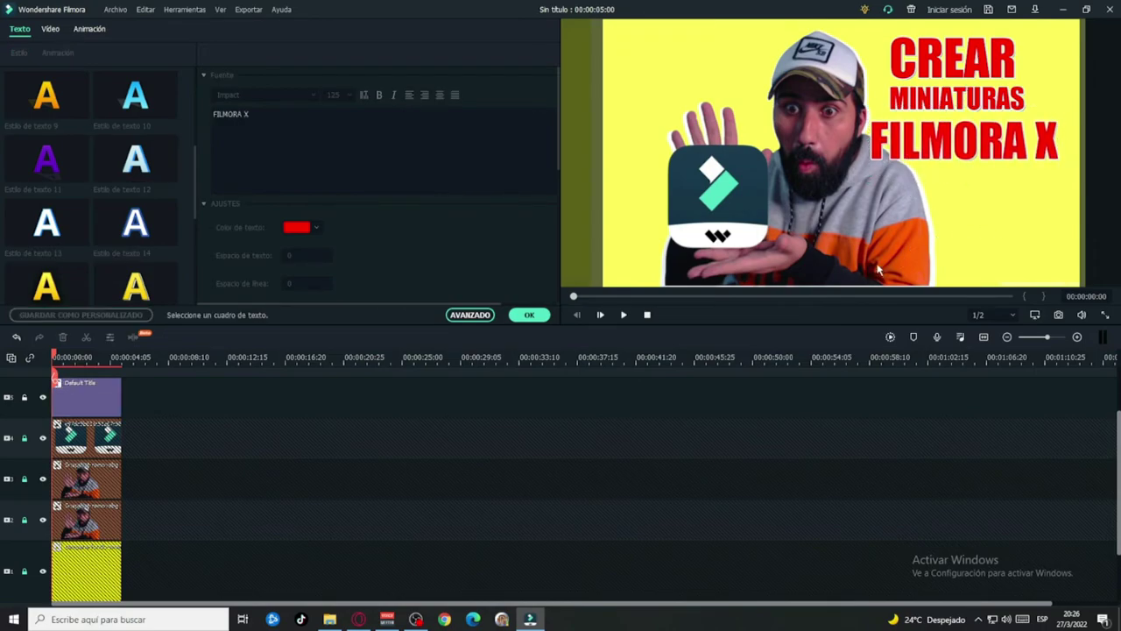
click(529, 314)
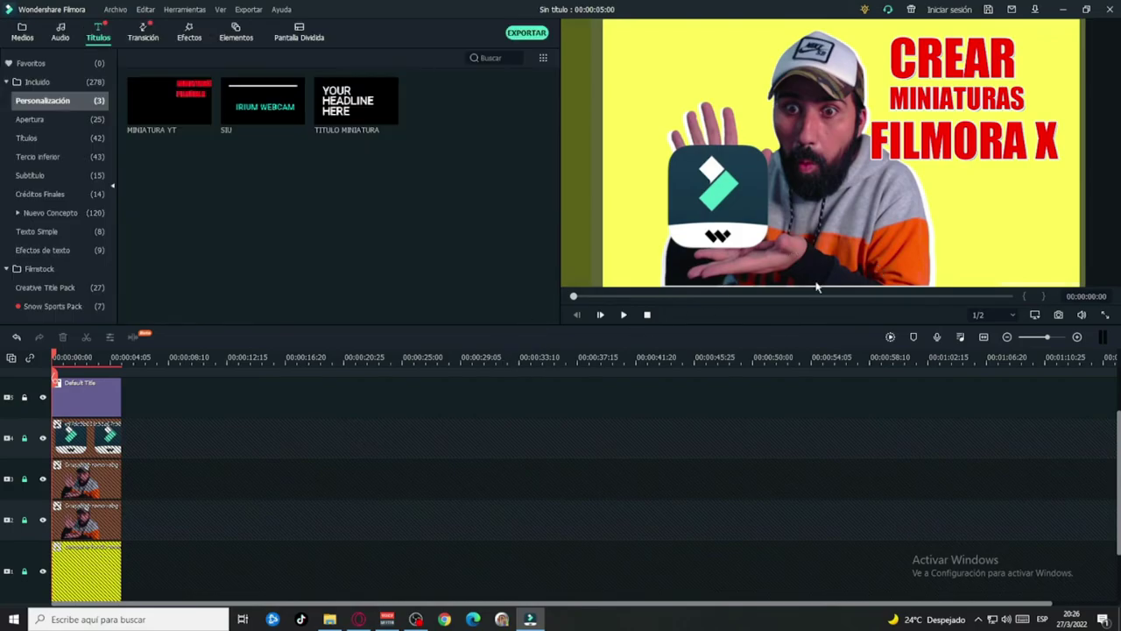
Color-correct the upper cutout clip of the man with exposure 33, brightness 7 and contrast 21, and apply it.
click(72, 490)
right_click(73, 487)
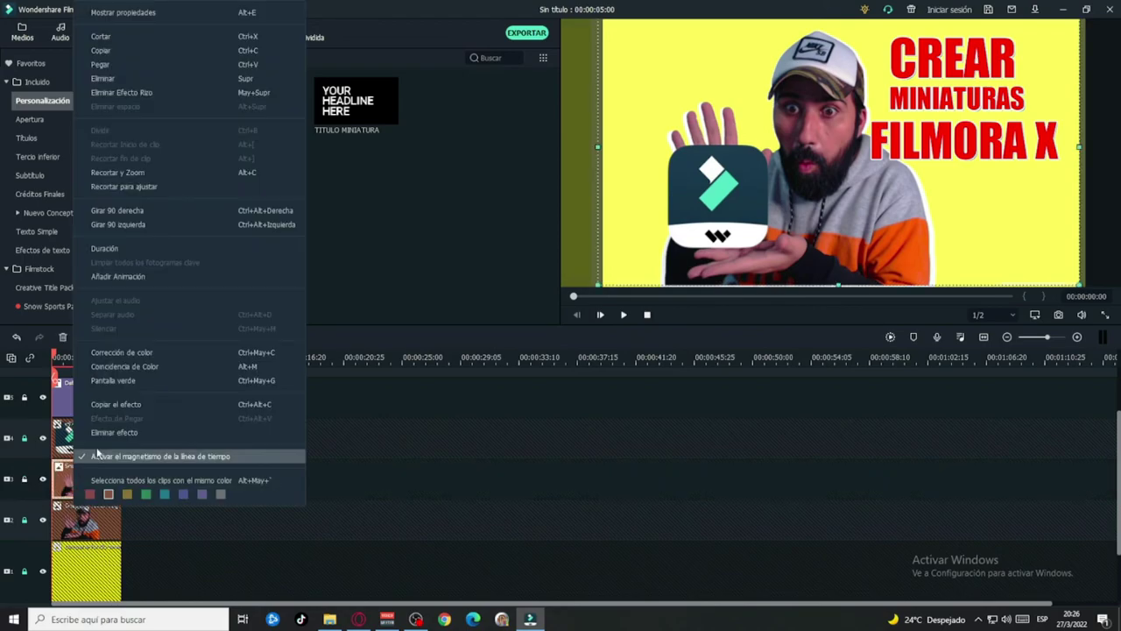
click(122, 353)
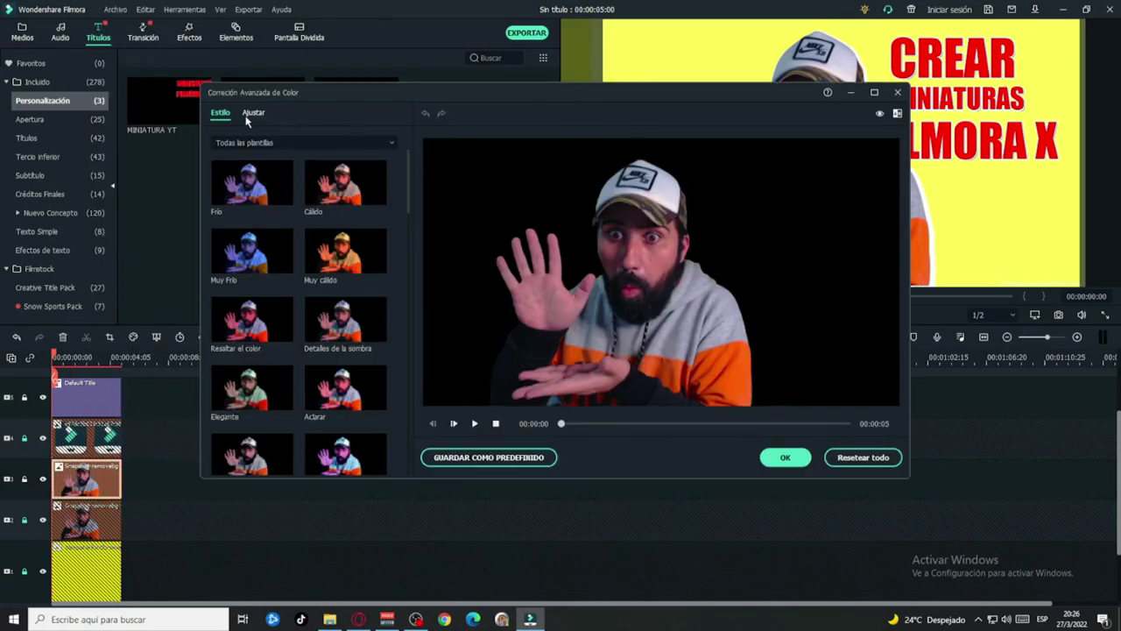
click(247, 117)
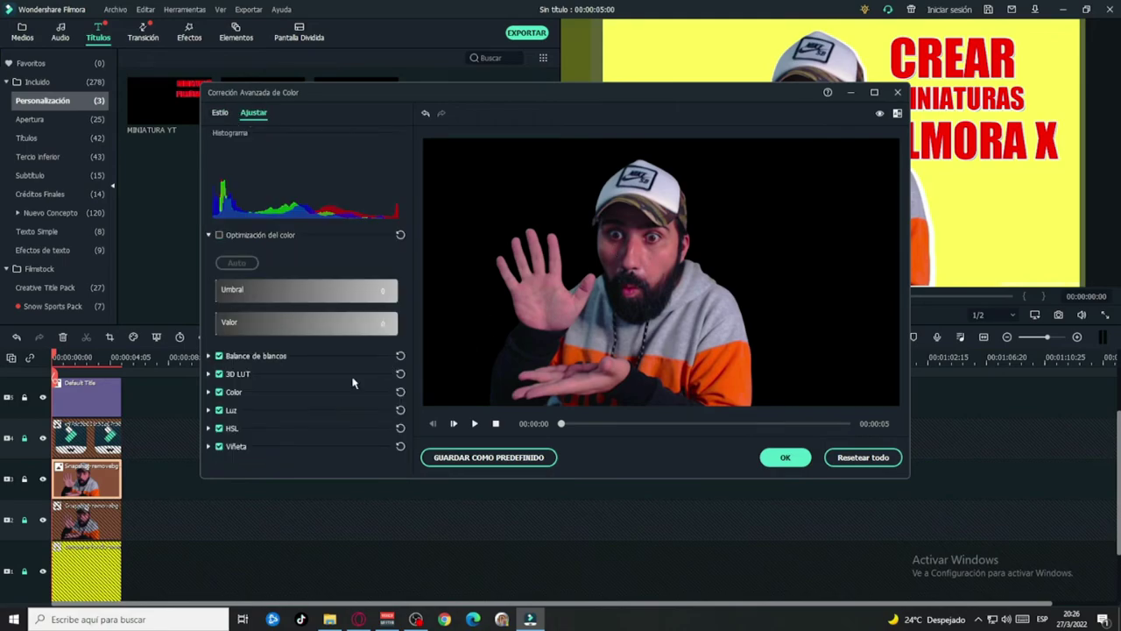
click(209, 392)
scroll(305, 390, down, 1)
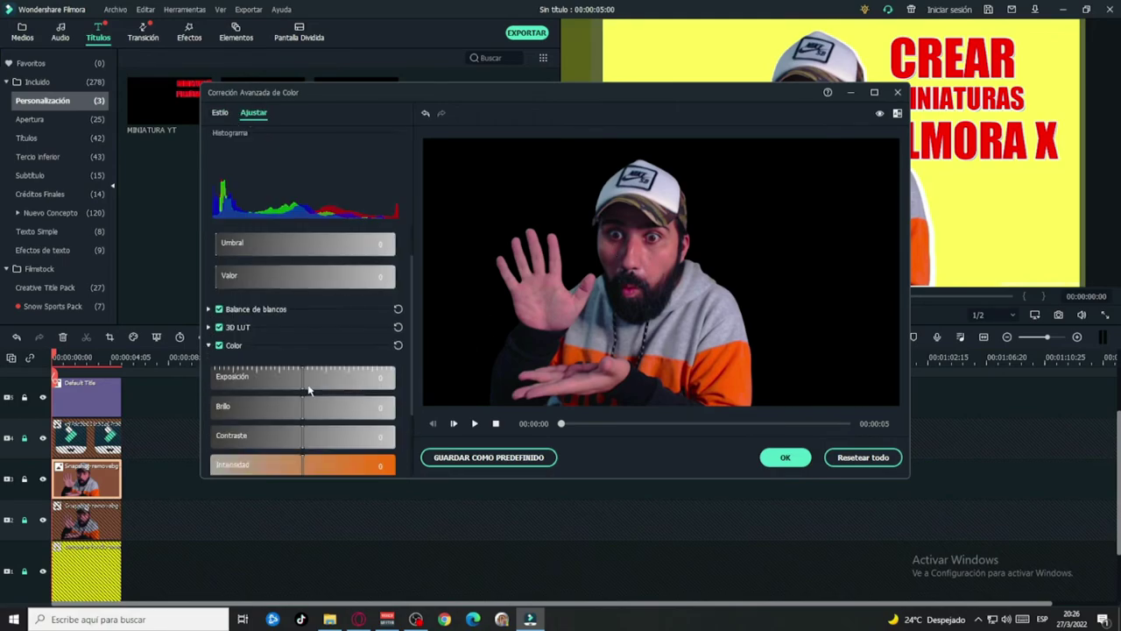
drag(305, 390, 322, 422)
scroll(310, 419, down, 1)
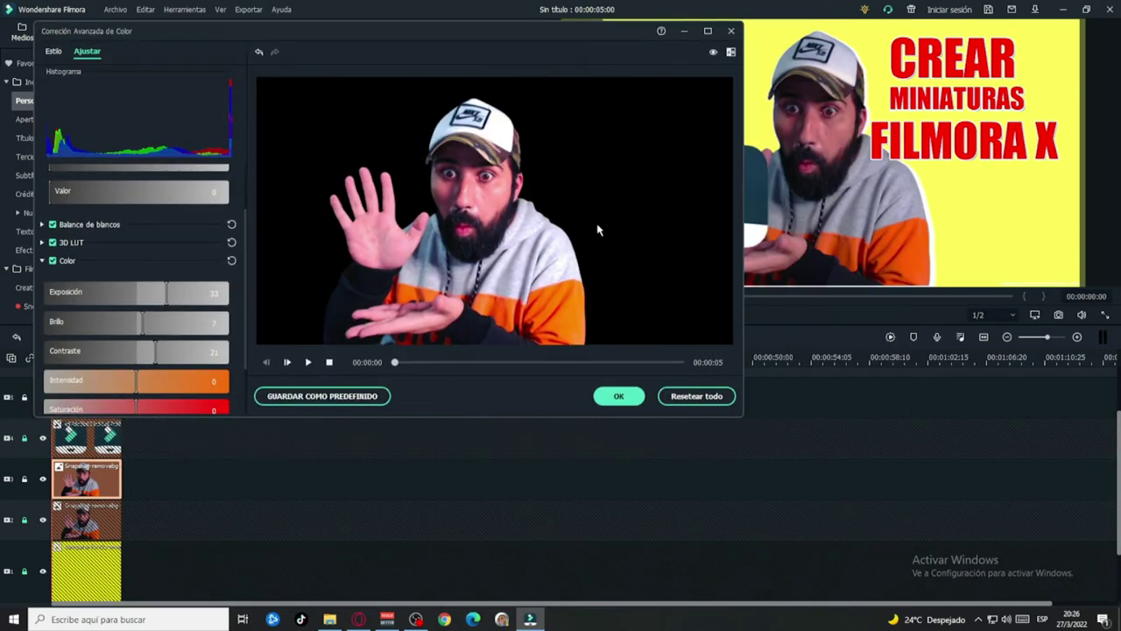
click(597, 399)
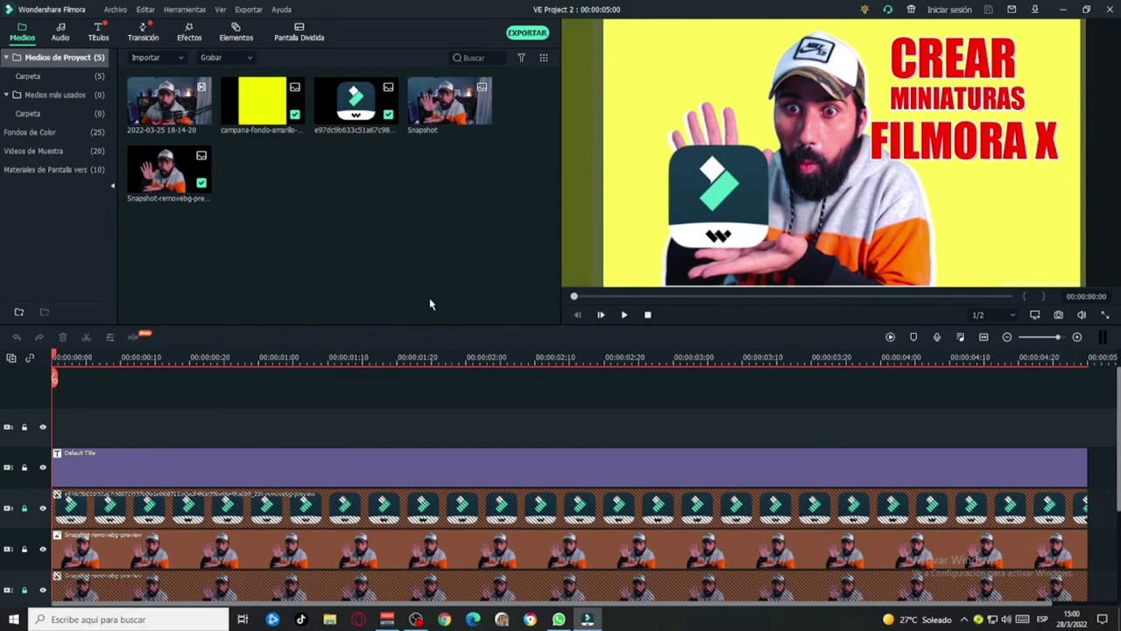
Capture the finished composition as a snapshot image and minimize the editor to reveal the desktop.
click(1058, 314)
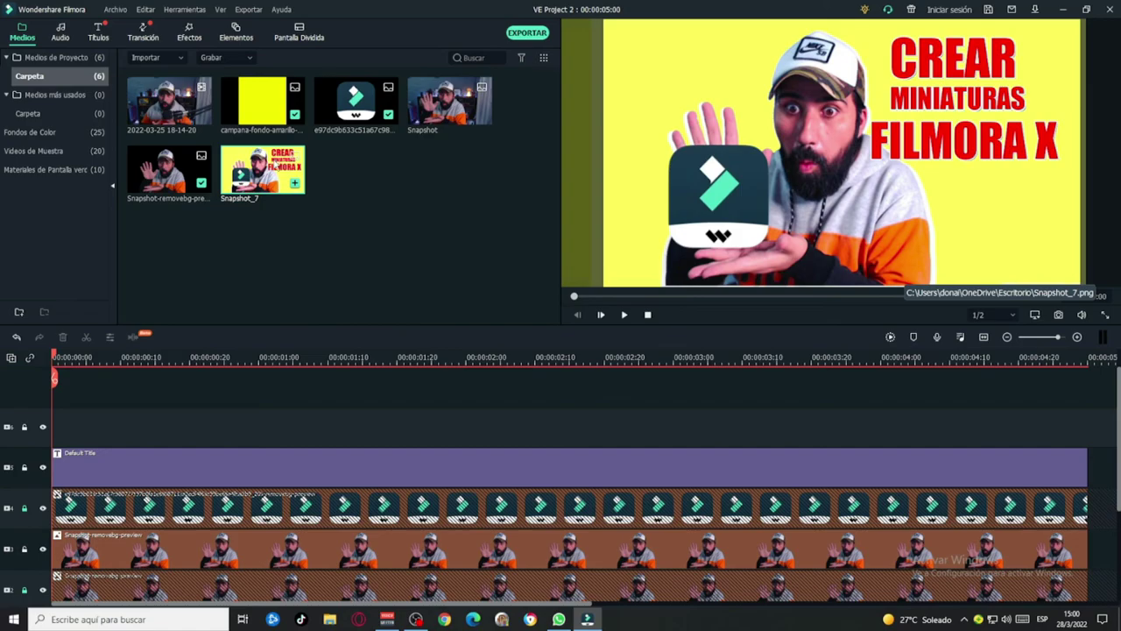
click(1062, 10)
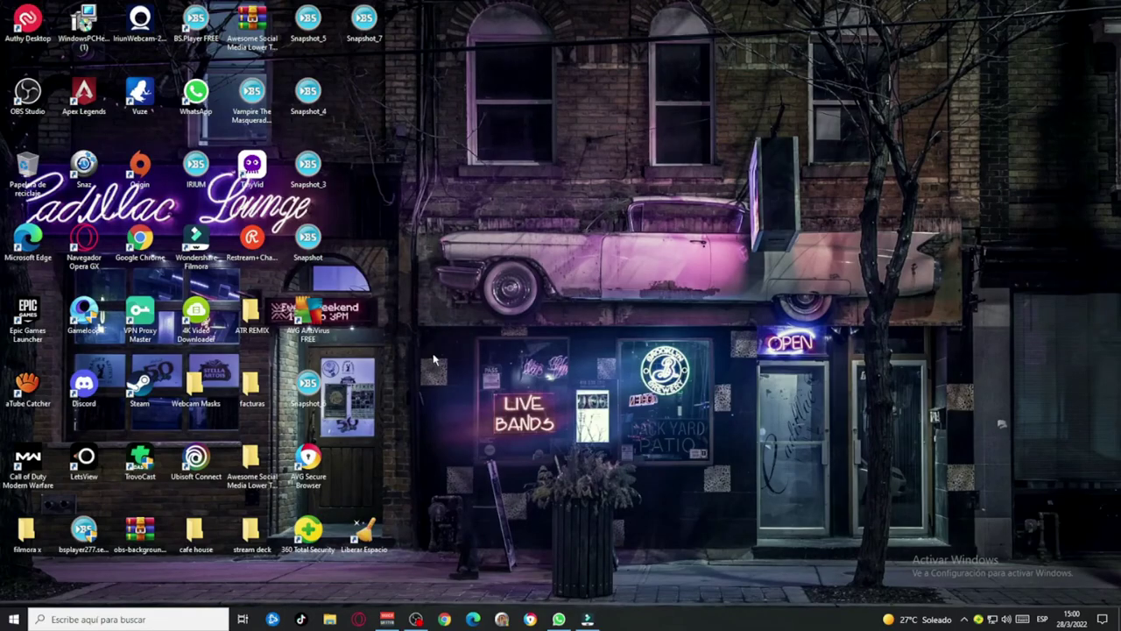